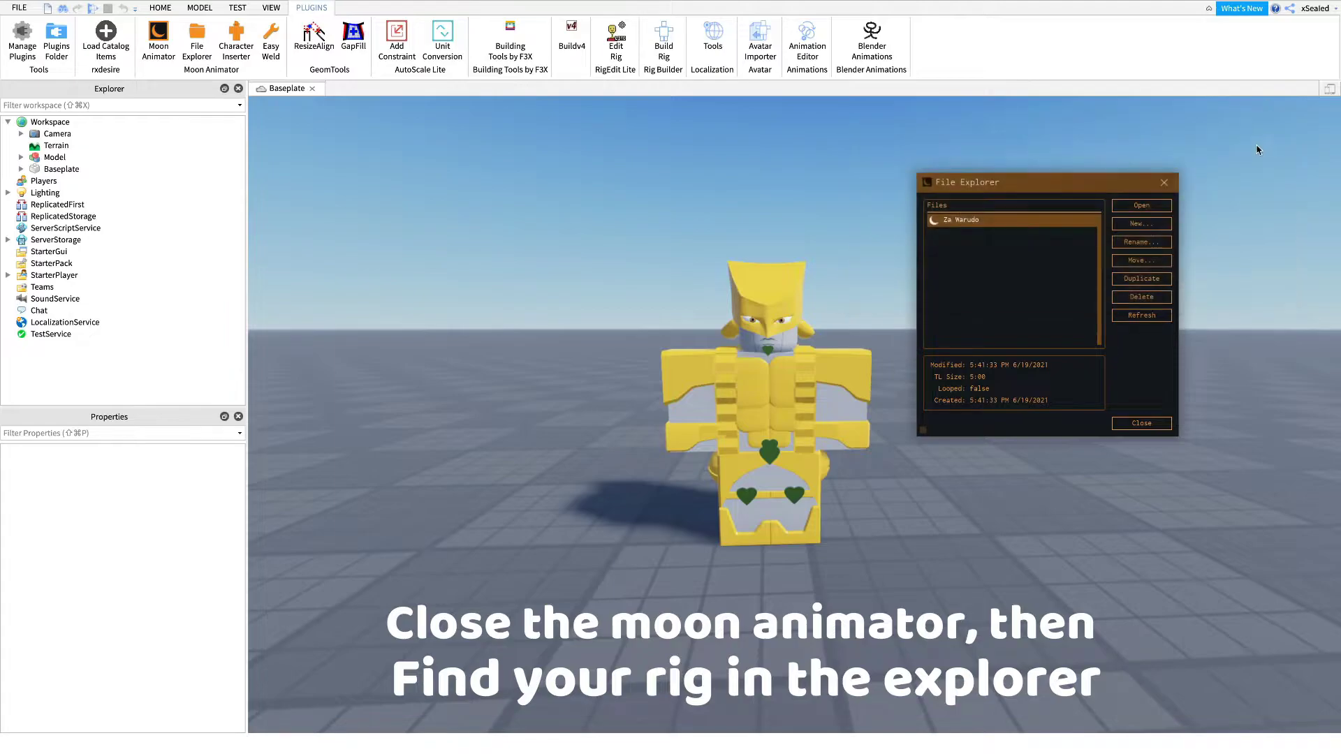
Step: Close the Moon Animator file explorer and expand the rig's Model in the workspace tree
{"action": "left_click", "coordinate": [1165, 183]}
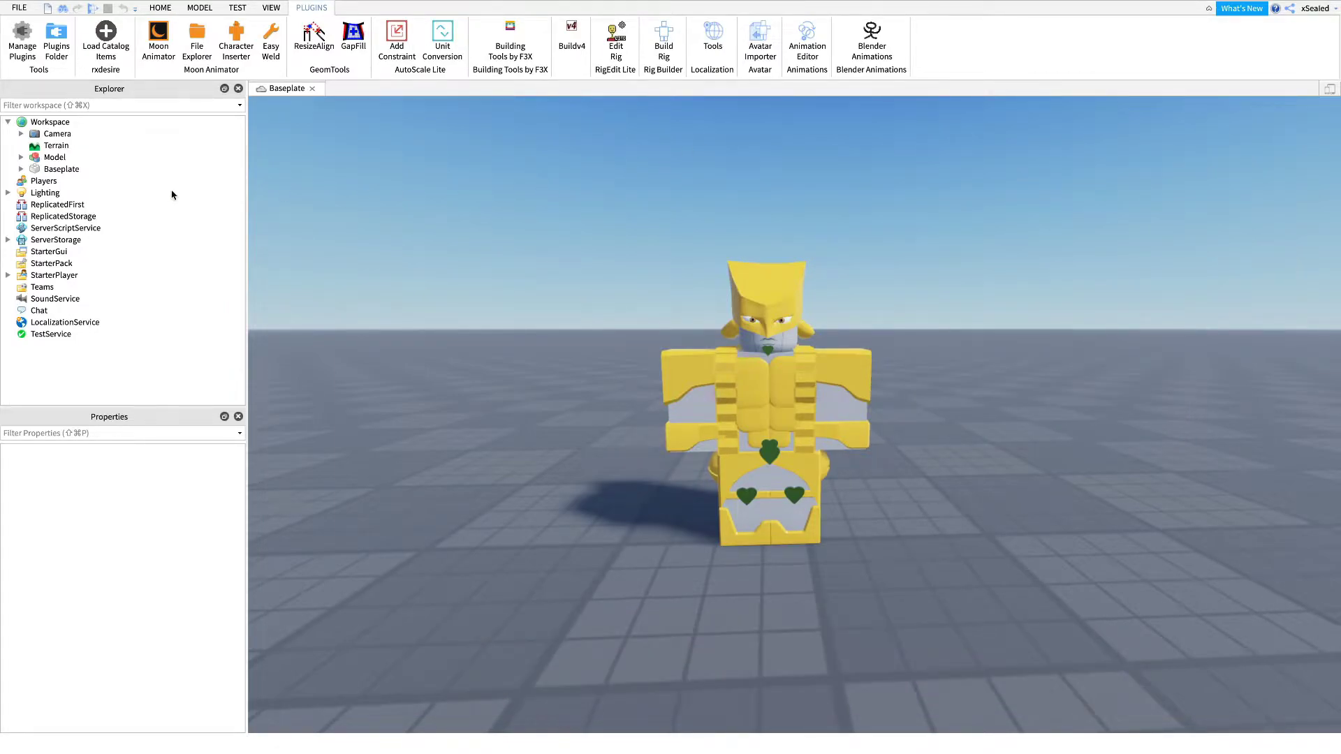
{"action": "left_click", "coordinate": [21, 157]}
{"action": "left_click", "coordinate": [42, 159]}
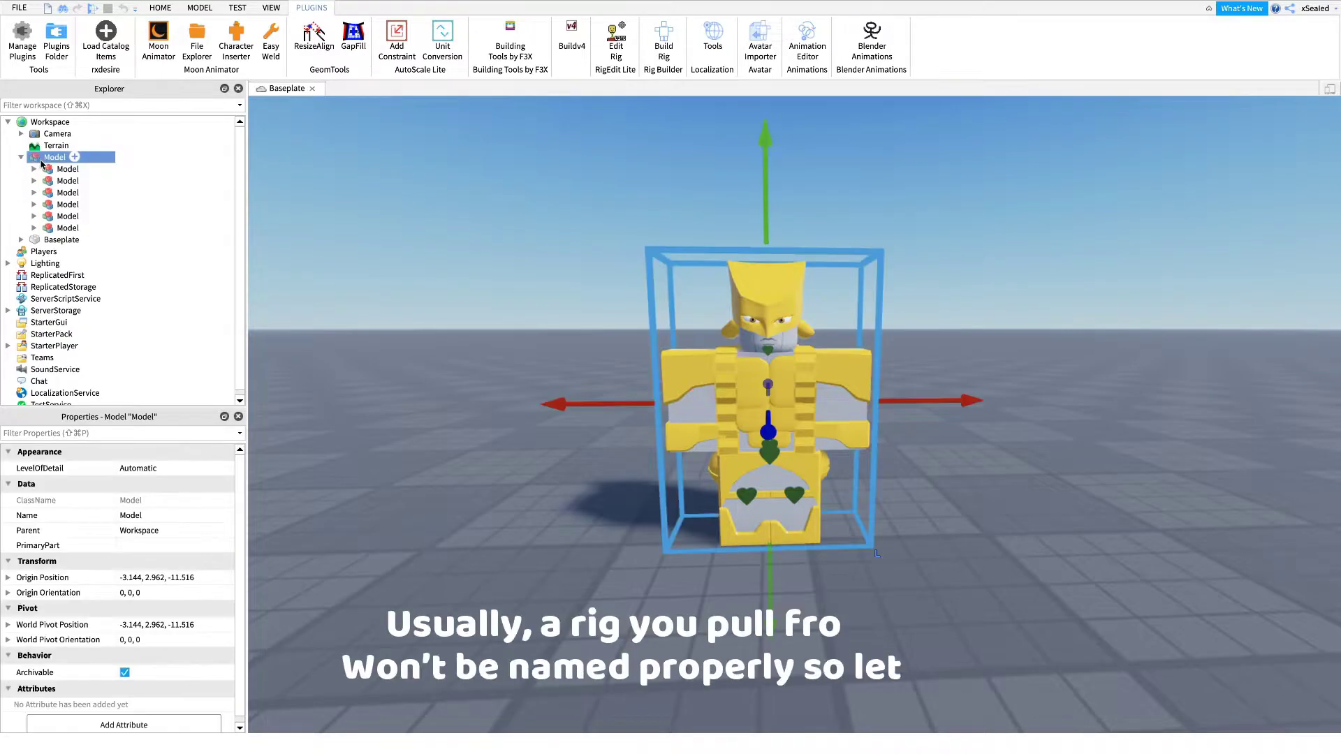
Step: Check which body part each of the six models nested in the rig represents
{"action": "left_click", "coordinate": [47, 170]}
{"action": "left_click", "coordinate": [51, 180]}
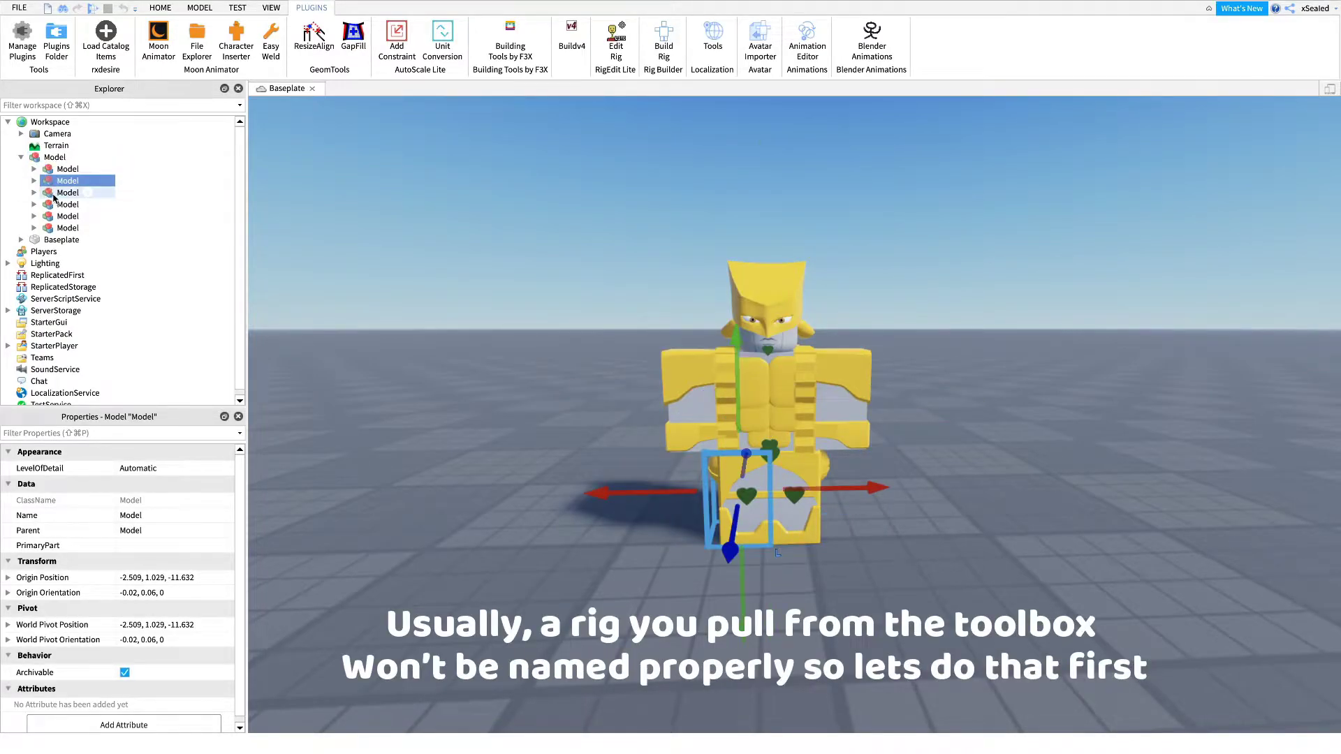
{"action": "left_click", "coordinate": [53, 195]}
{"action": "left_click", "coordinate": [54, 206]}
{"action": "left_click", "coordinate": [57, 218]}
{"action": "left_click", "coordinate": [58, 227]}
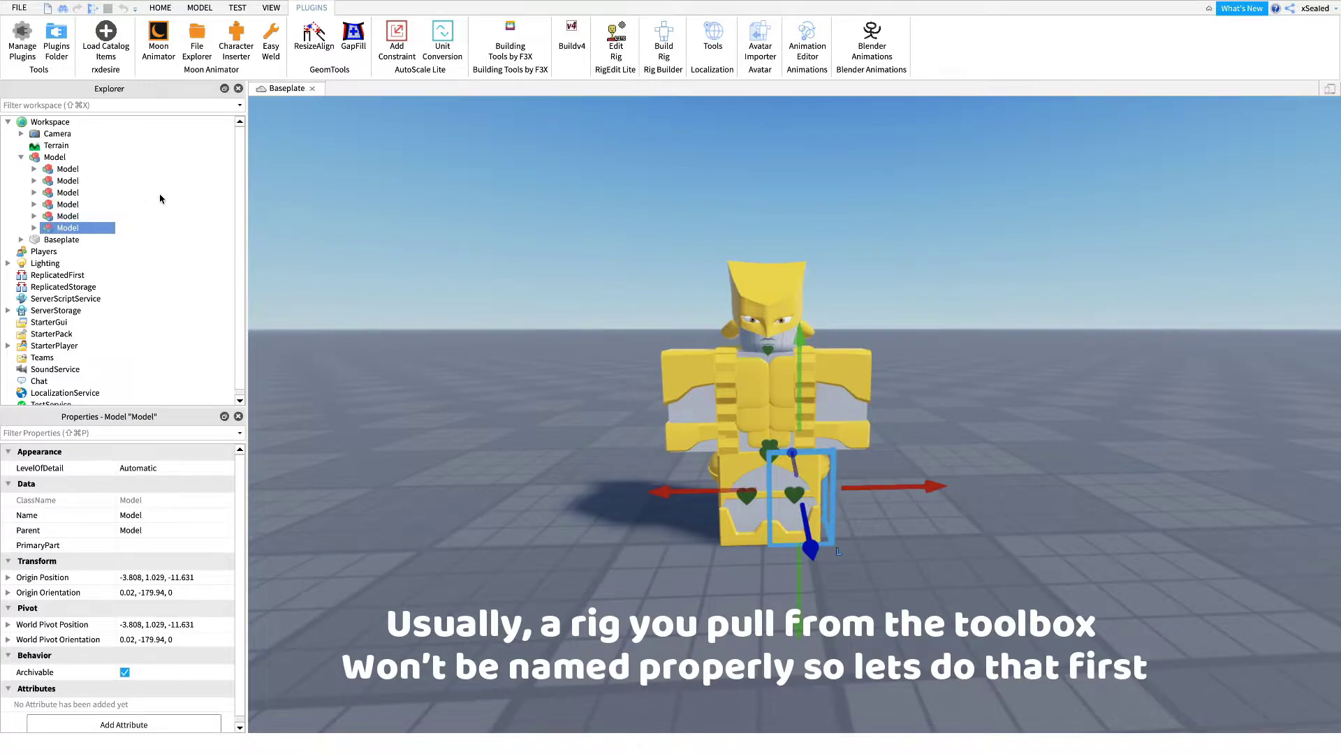
{"action": "left_click", "coordinate": [160, 199]}
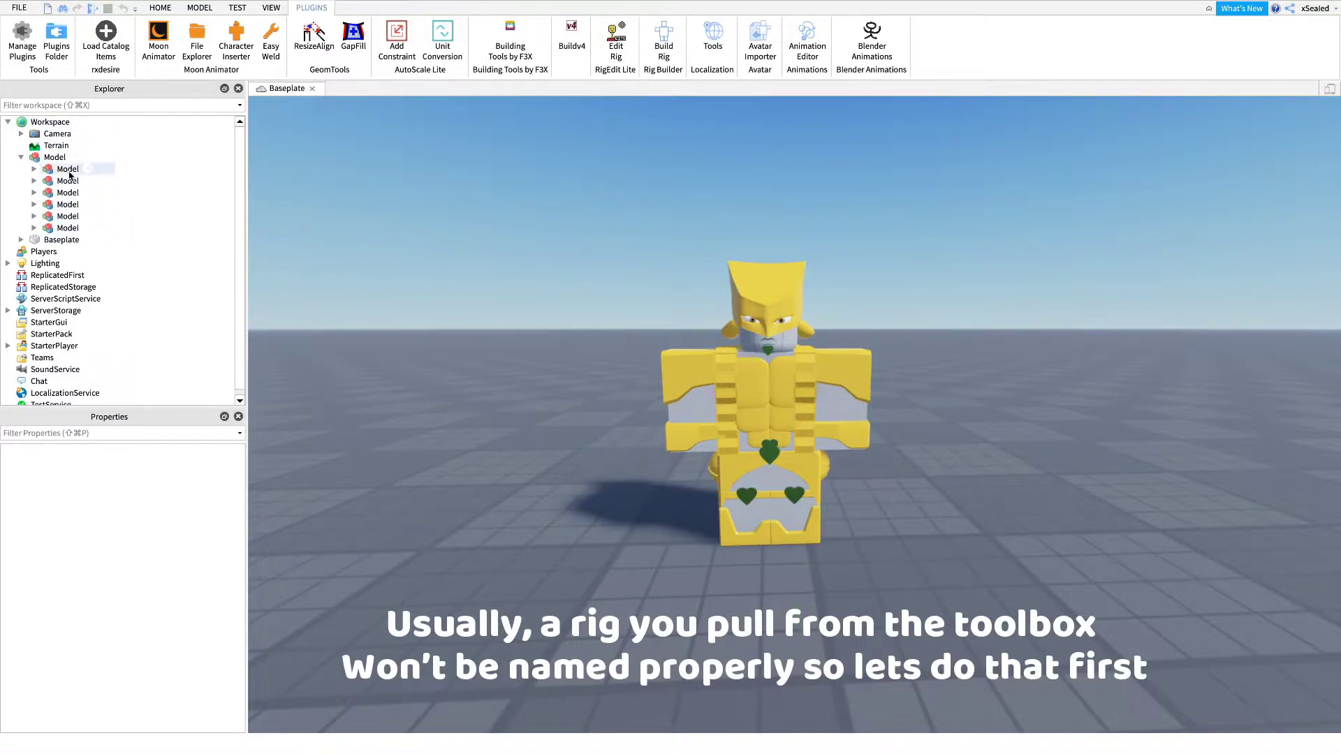
Step: Rename the rig model as Za Warudo and its first nested model as RightArm
{"action": "double_click", "coordinate": [55, 157]}
{"action": "type", "text": "Za Warudo"}
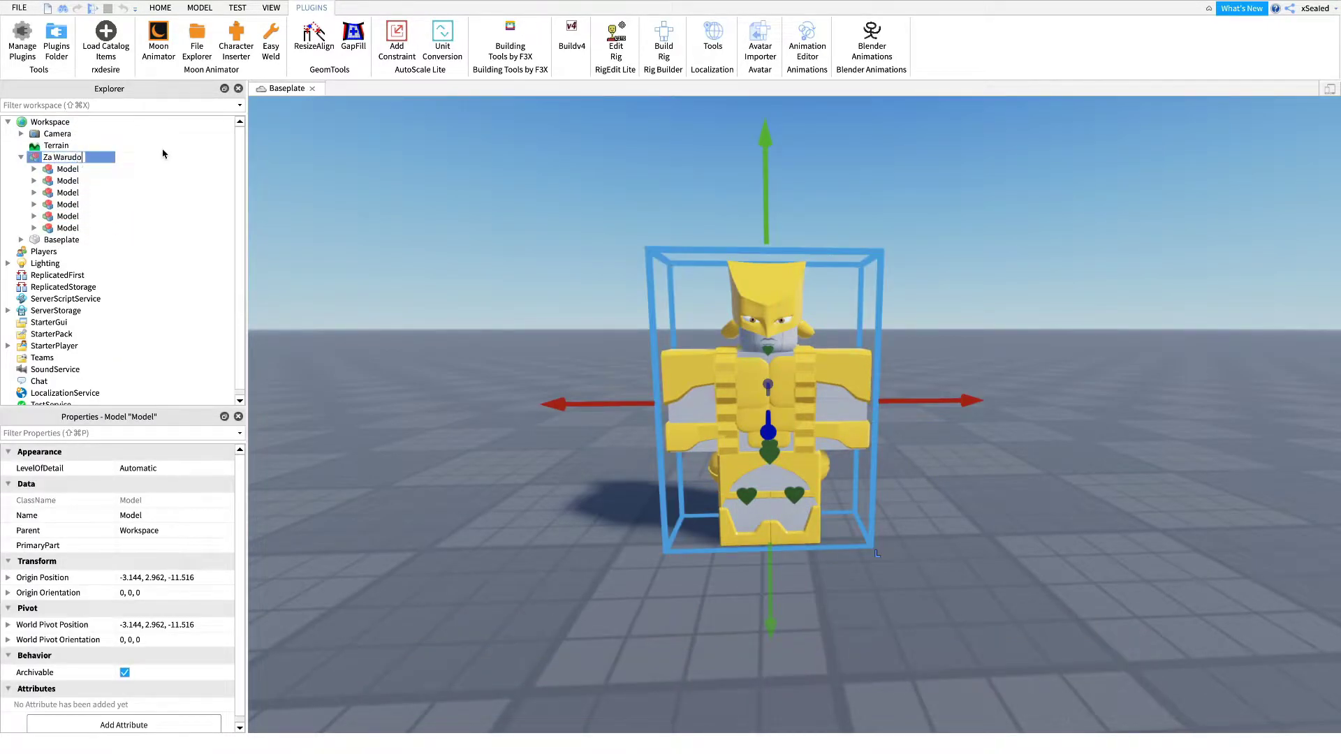
{"action": "key", "text": "Return"}
{"action": "key", "text": "Down"}
{"action": "key", "text": "Return"}
{"action": "type", "text": "RightArm"}
{"action": "key", "text": "Return"}
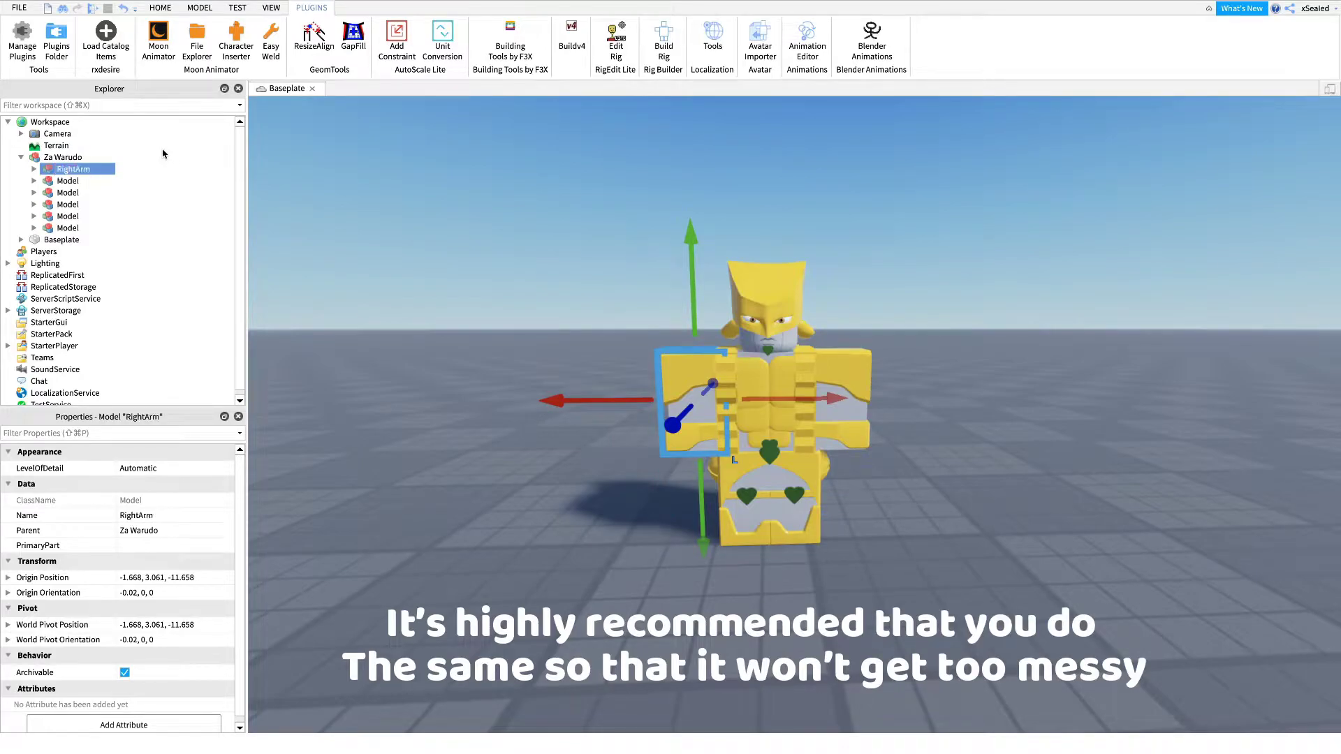
Step: Rename the rig's second and third nested models as RightLeg and Head
{"action": "key", "text": "Down"}
{"action": "key", "text": "F2"}
{"action": "type", "text": "RightLeg"}
{"action": "key", "text": "Return"}
{"action": "key", "text": "Down"}
{"action": "key", "text": "F2"}
{"action": "type", "text": "Head"}
{"action": "key", "text": "Return"}
Step: Rename the rig's remaining three nested models as Torso, LeftArm and LeftLeg
{"action": "key", "text": "Down"}
{"action": "key", "text": "F2"}
{"action": "type", "text": "Torso"}
{"action": "key", "text": "Return"}
{"action": "key", "text": "Down"}
{"action": "key", "text": "F2"}
{"action": "type", "text": "LeftArm"}
{"action": "key", "text": "Return"}
{"action": "key", "text": "Down"}
{"action": "key", "text": "F2"}
{"action": "type", "text": "LeftLeg"}
{"action": "key", "text": "Return"}
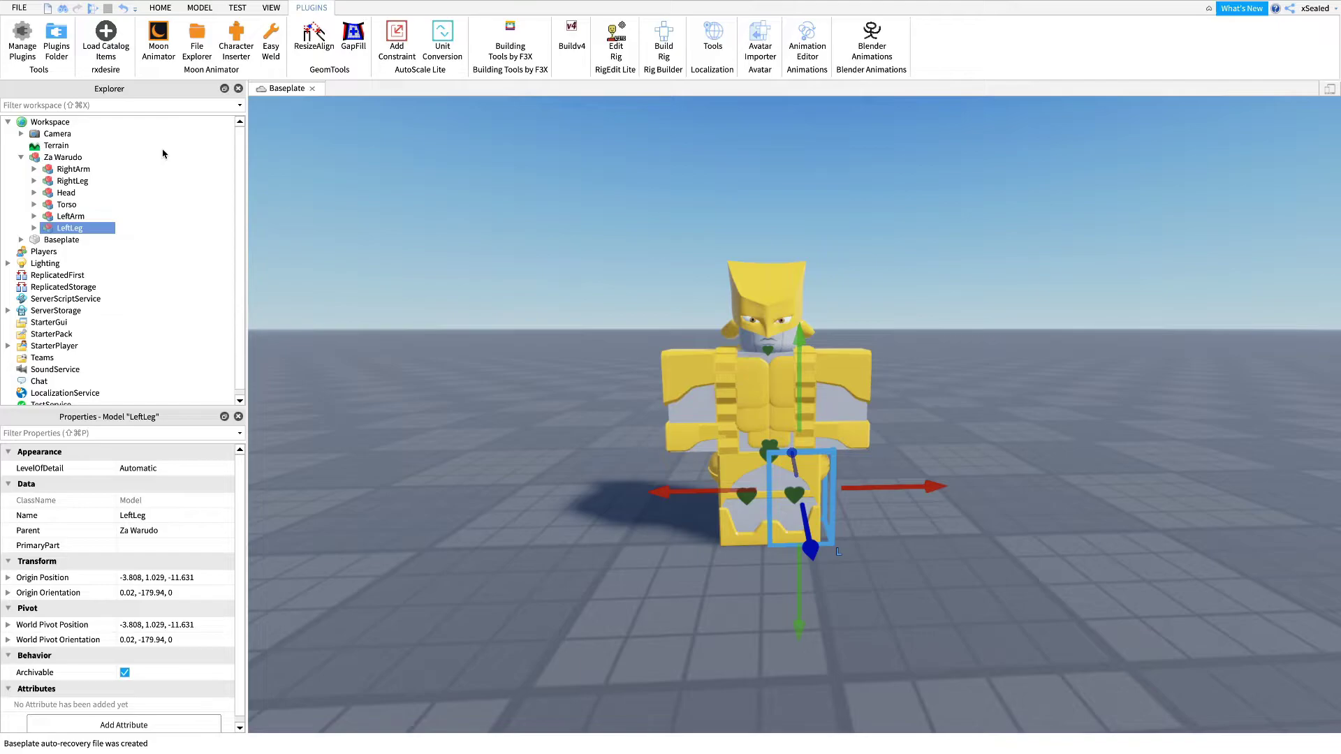
{"action": "key", "text": "Escape"}
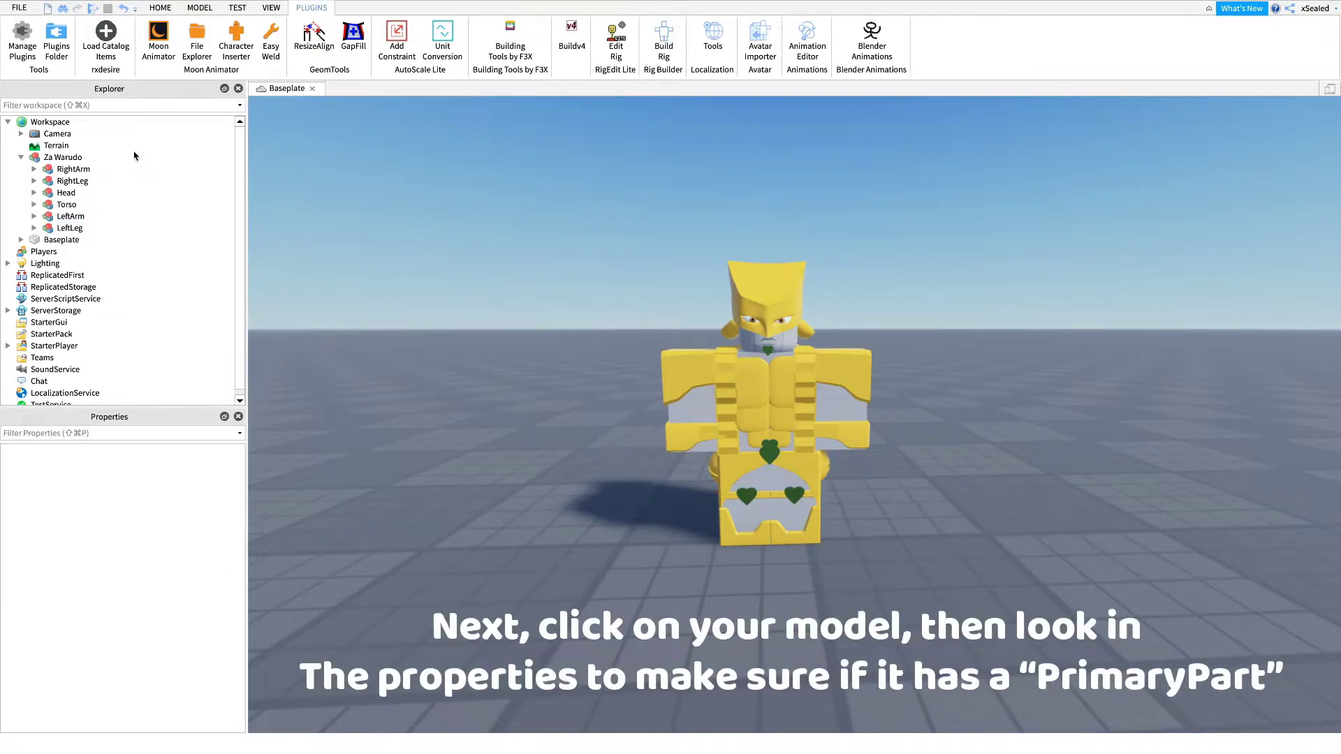
Step: Inspect the Za Warudo model's PrimaryPart property and locate the Torso part inside the nested Torso models
{"action": "left_click", "coordinate": [54, 157]}
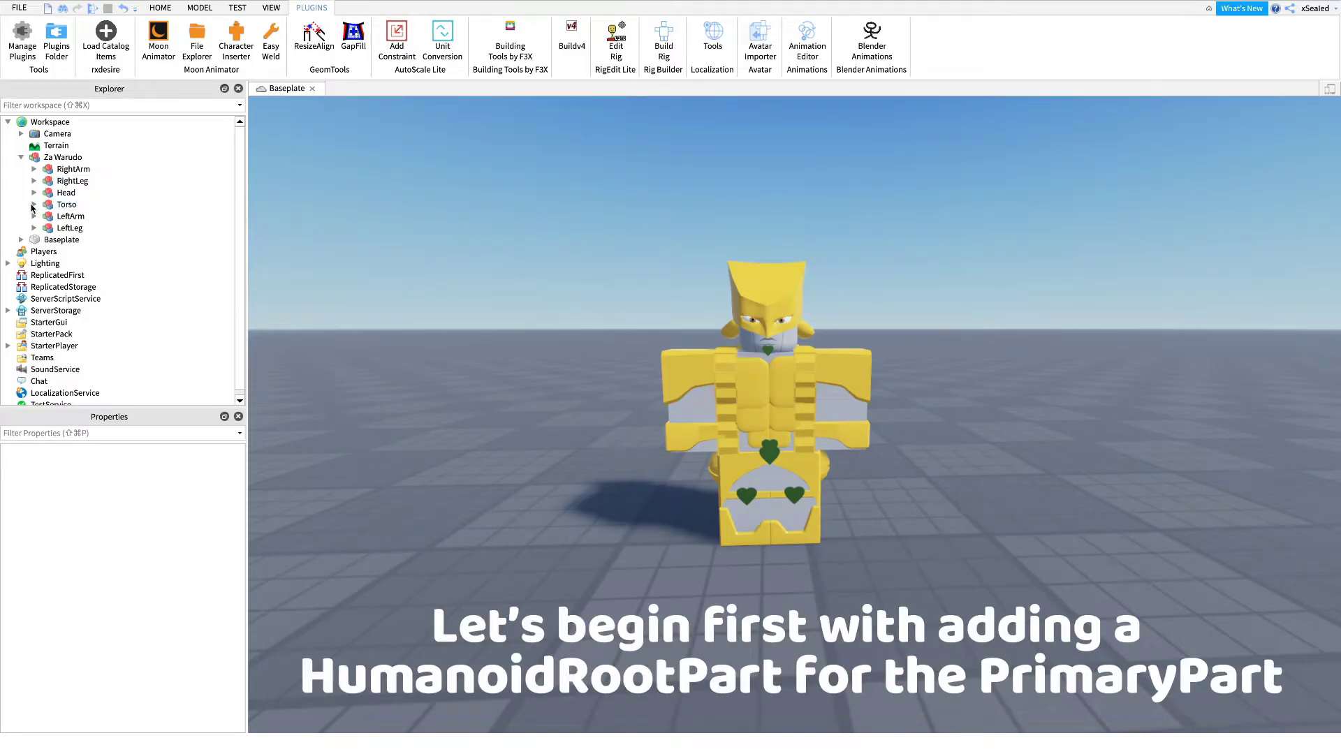
{"action": "left_click", "coordinate": [35, 206]}
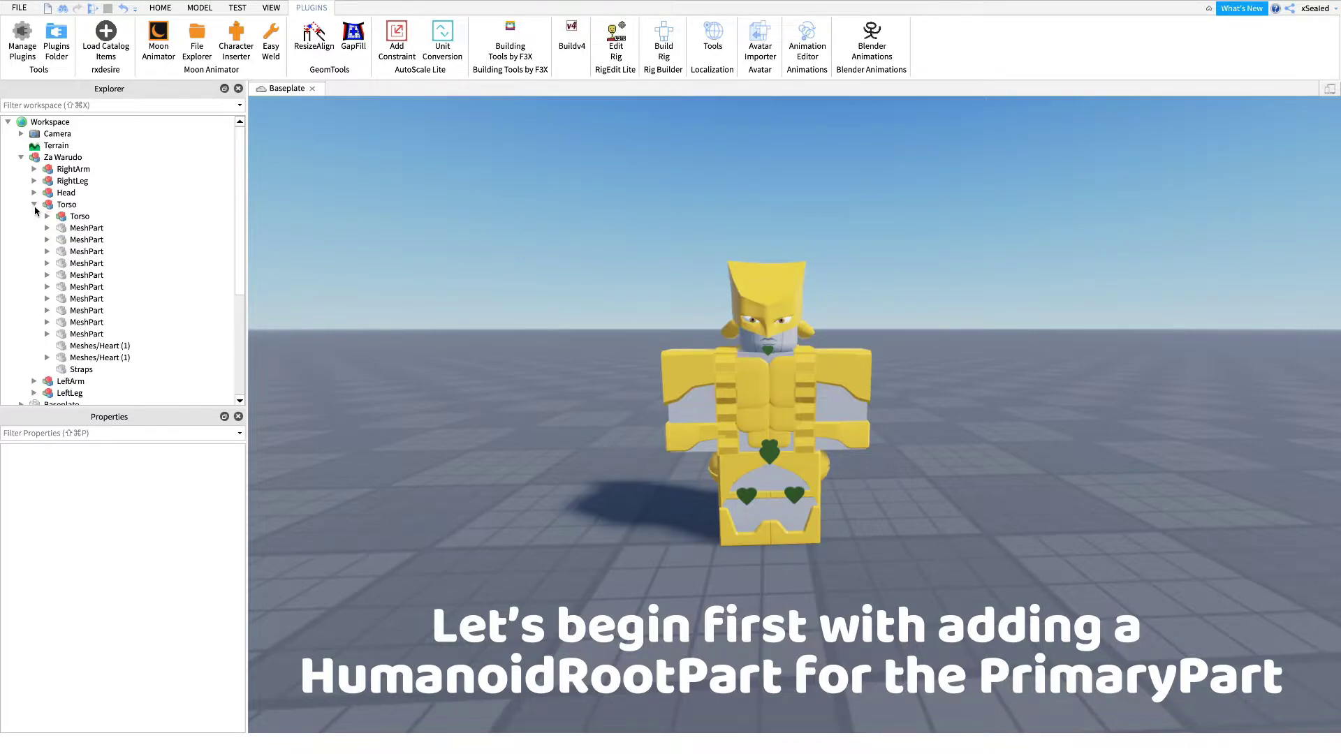
{"action": "left_click", "coordinate": [47, 217]}
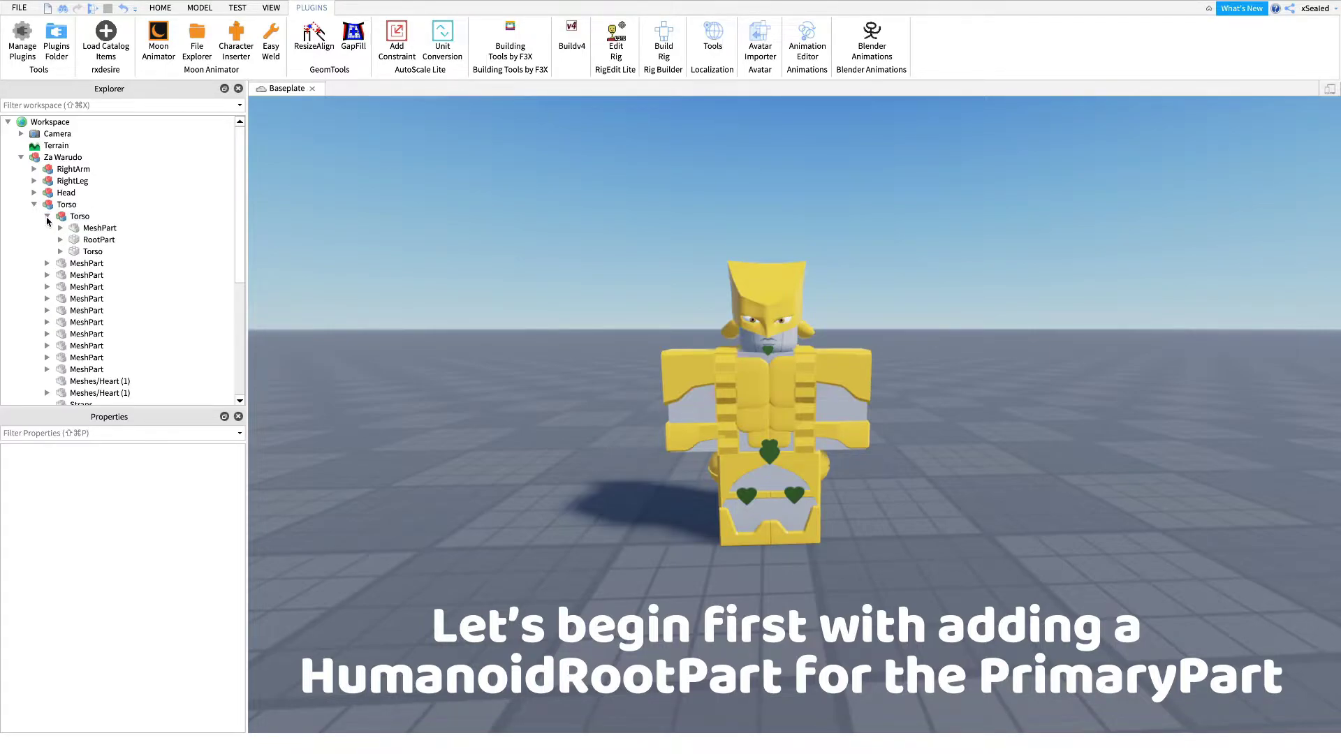
{"action": "left_click", "coordinate": [77, 253]}
{"action": "left_click_drag", "start_coordinate": [652, 389], "coordinate": [370, 399]}
{"action": "key", "text": "ctrl+z"}
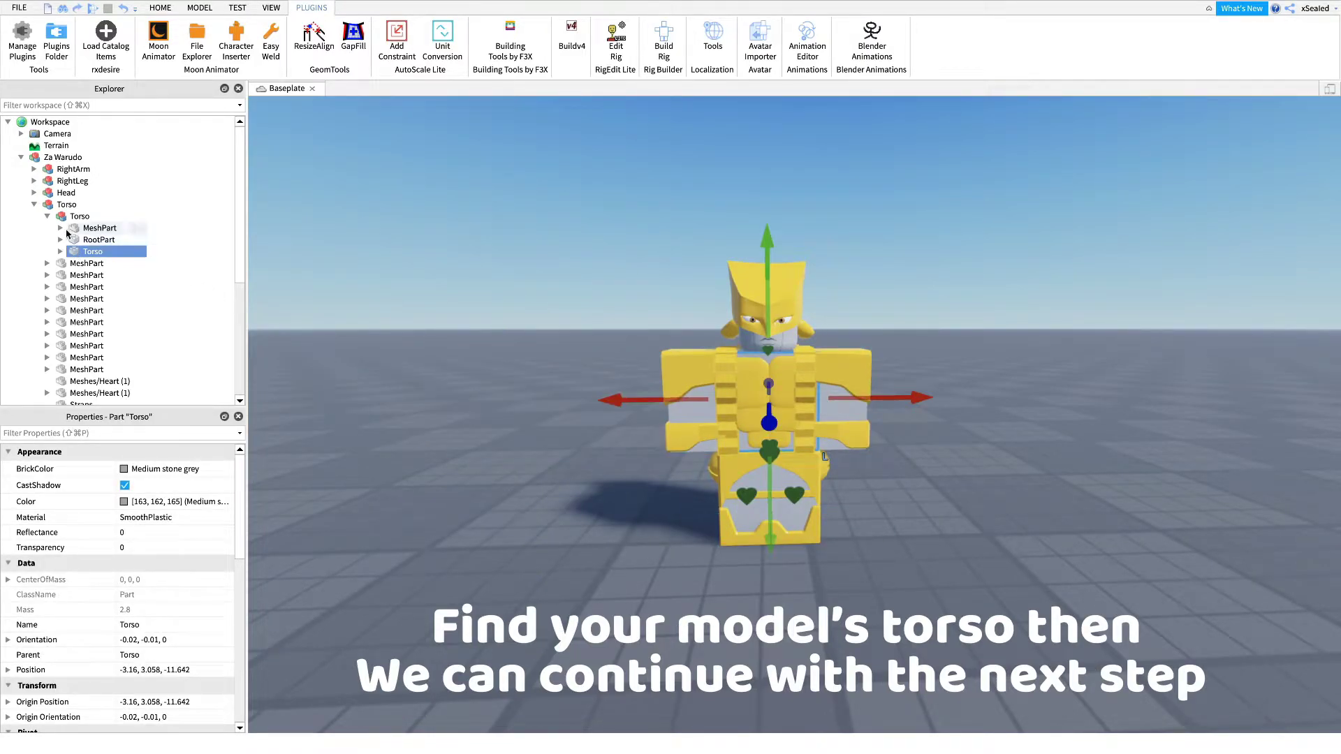
Step: Pull the existing RootPart out of the rig's torso and delete it
{"action": "left_click", "coordinate": [98, 239]}
{"action": "left_click_drag", "start_coordinate": [629, 399], "coordinate": [364, 307]}
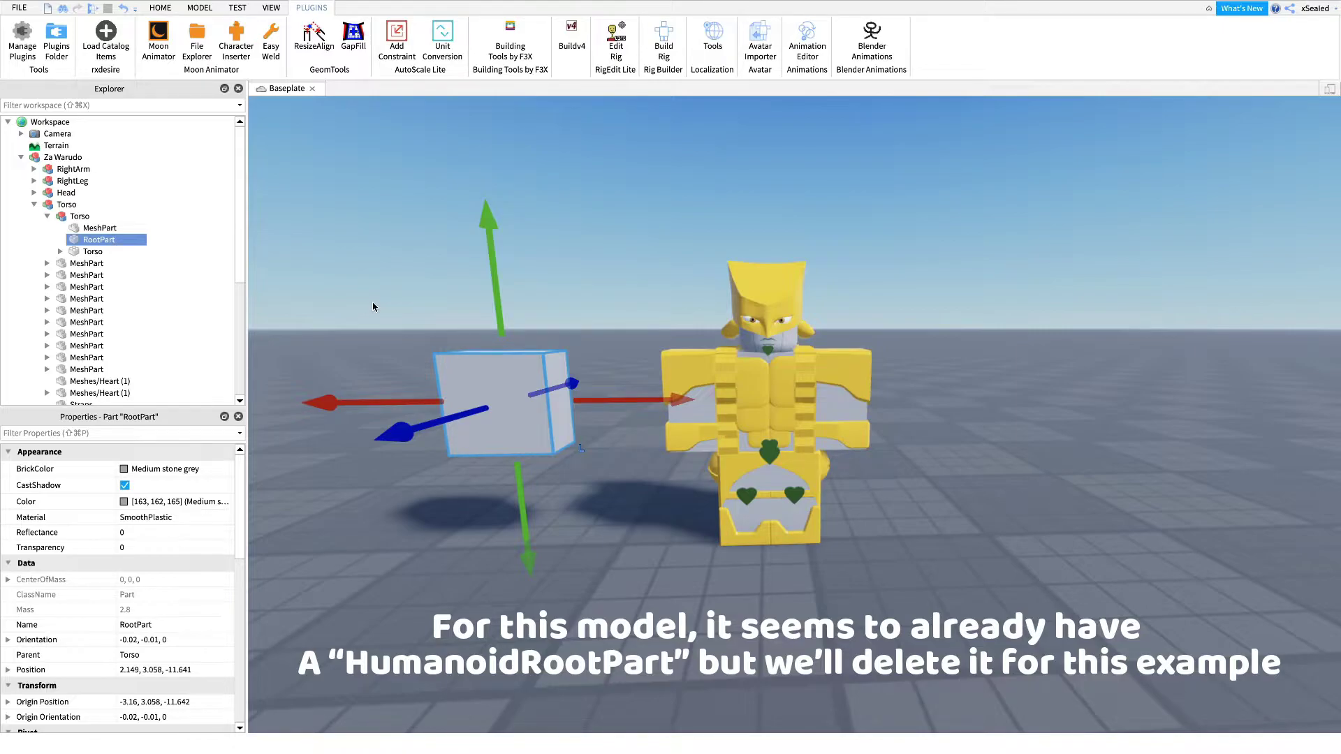
{"action": "key", "text": "Delete"}
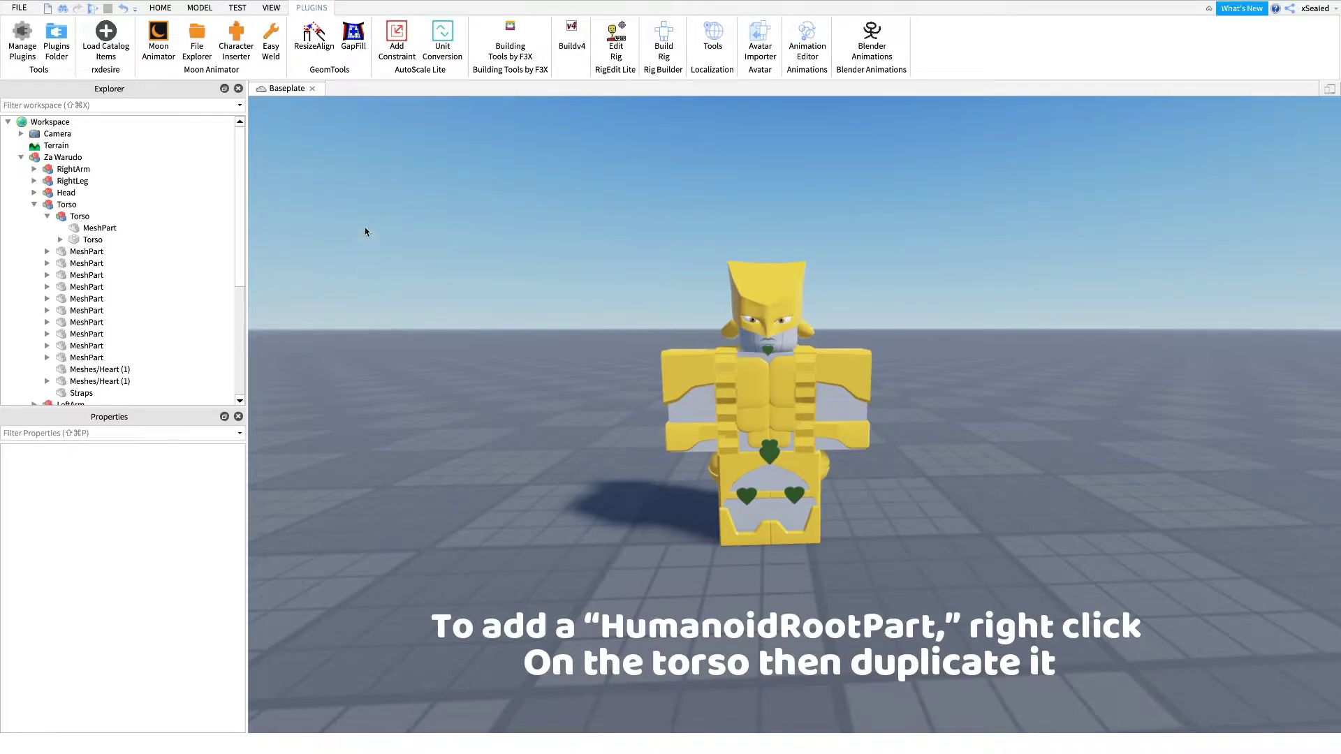
Step: Duplicate the Torso part in the inner Torso model and rename the copy as HumanoidRootPart
{"action": "left_click", "coordinate": [93, 241]}
{"action": "right_click", "coordinate": [87, 245]}
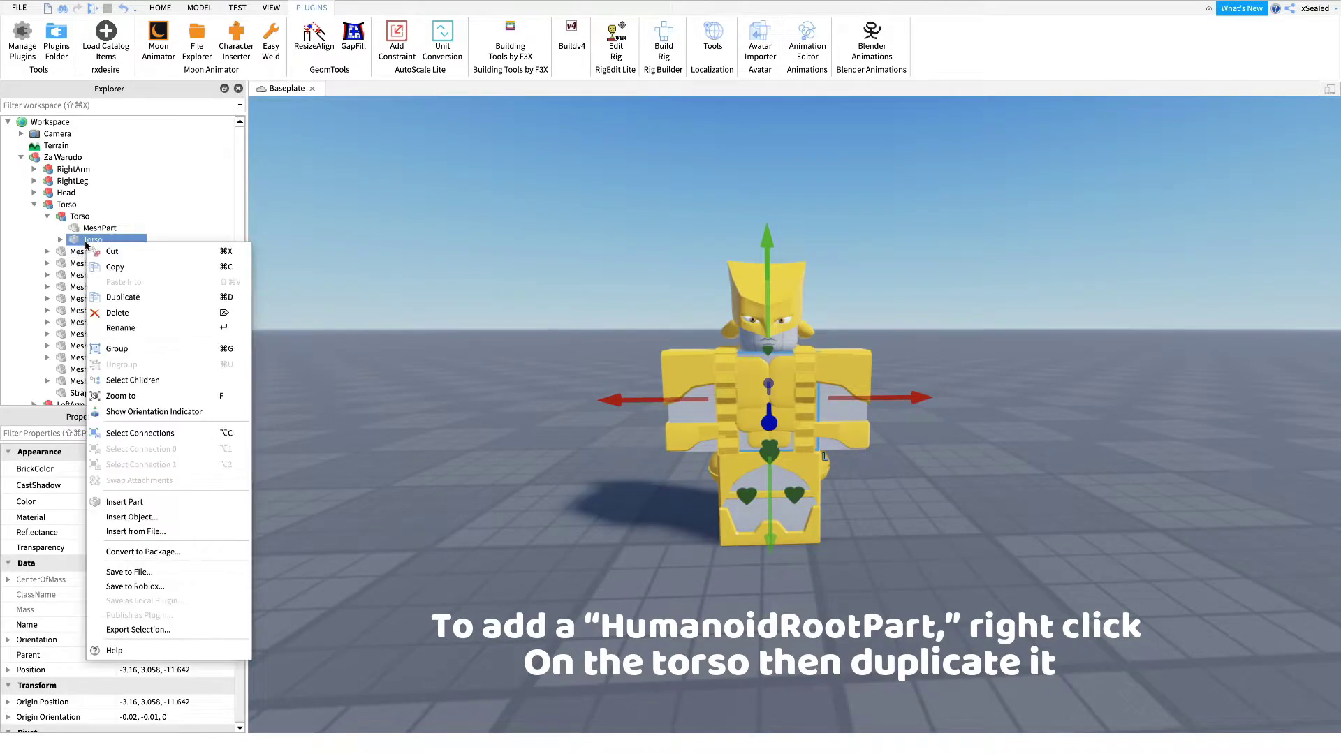
{"action": "left_click", "coordinate": [110, 297]}
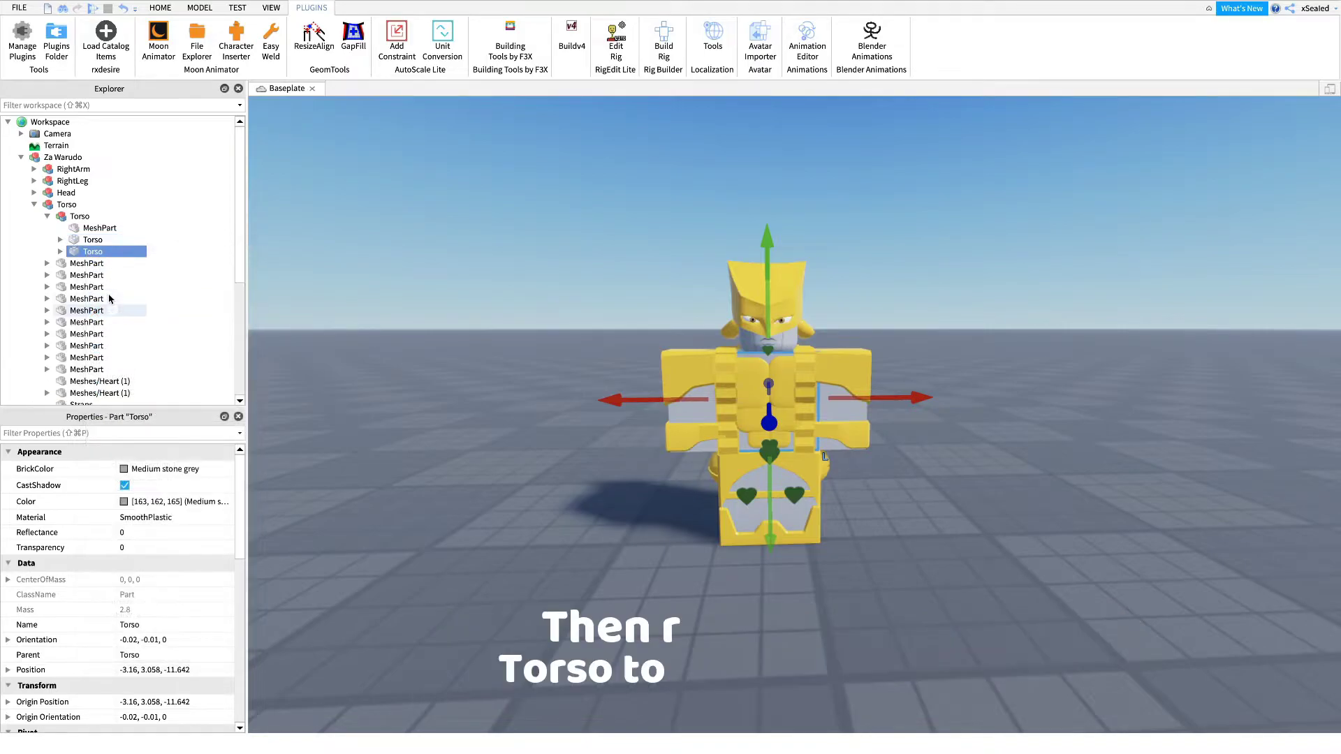
{"action": "type", "text": "HumanoidRootPart"}
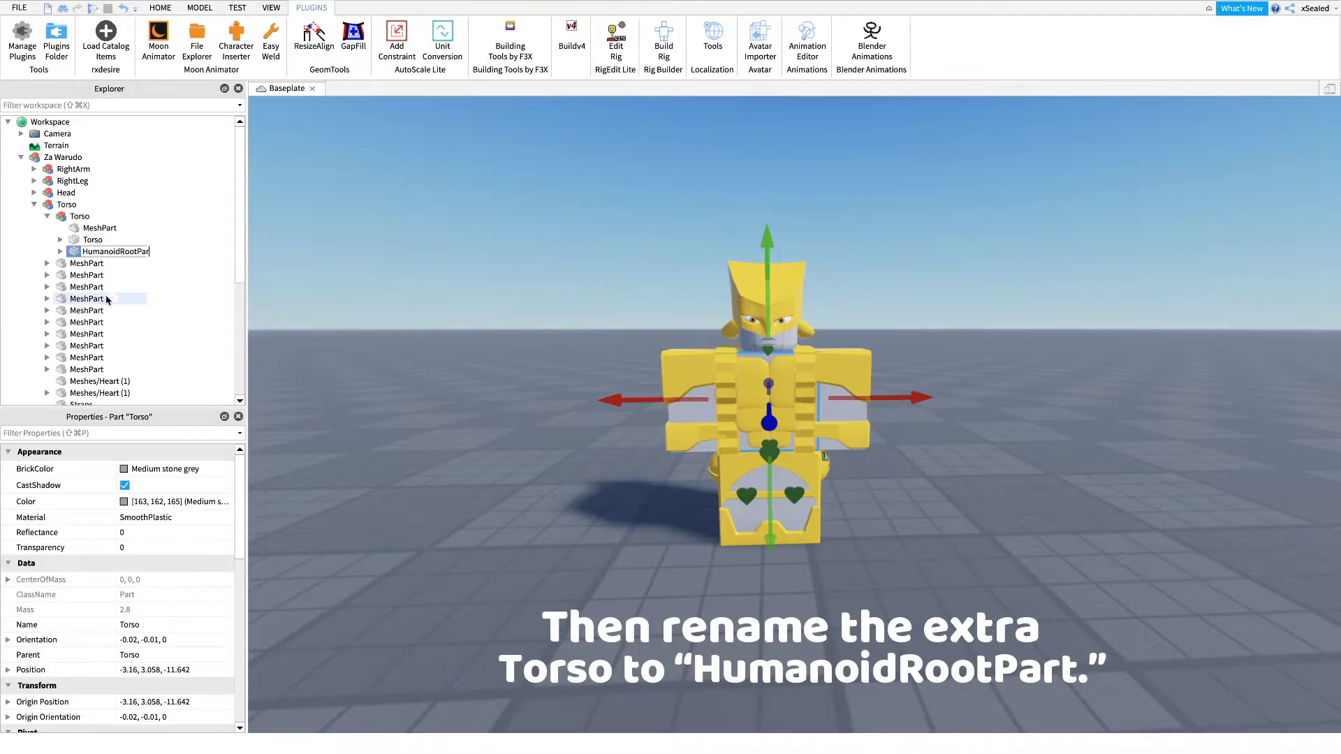
{"action": "key", "text": "Return"}
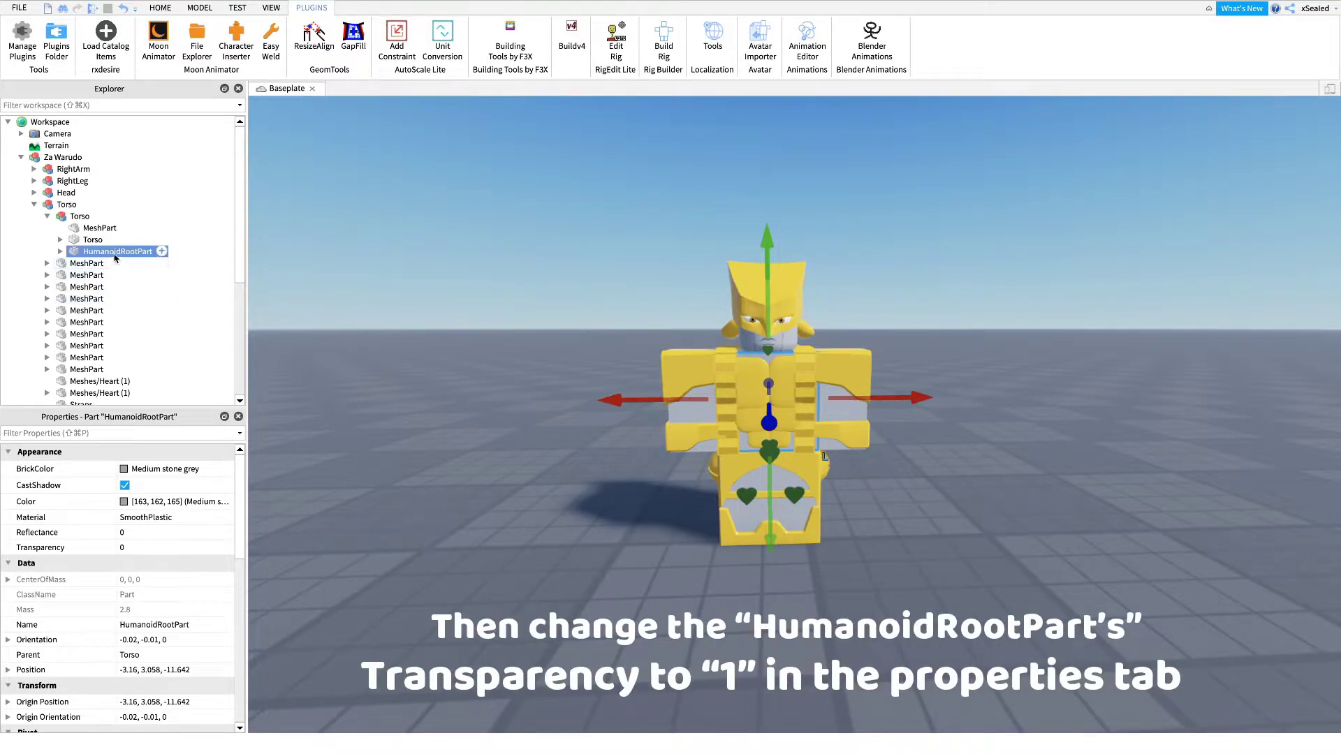
Step: Set the HumanoidRootPart's Transparency to 1 and check its Anchored property
{"action": "left_click", "coordinate": [153, 548]}
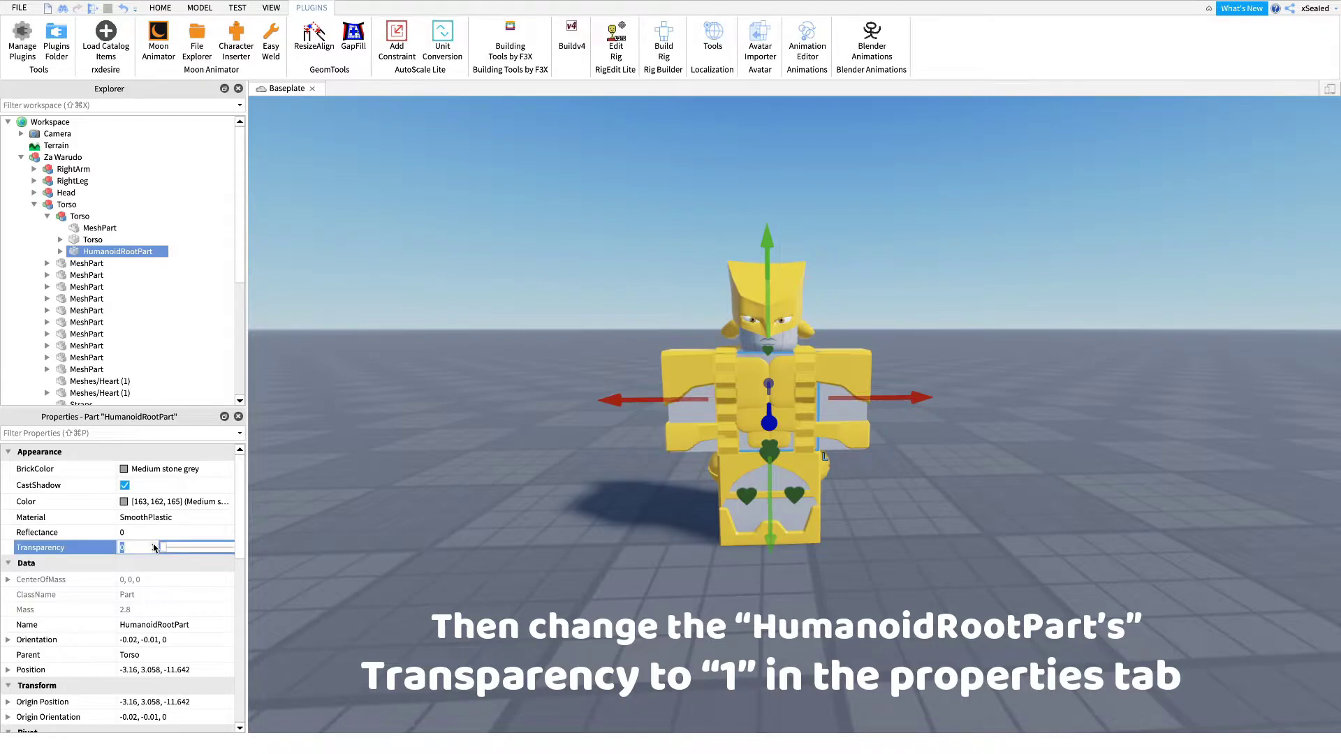
{"action": "type", "text": "1"}
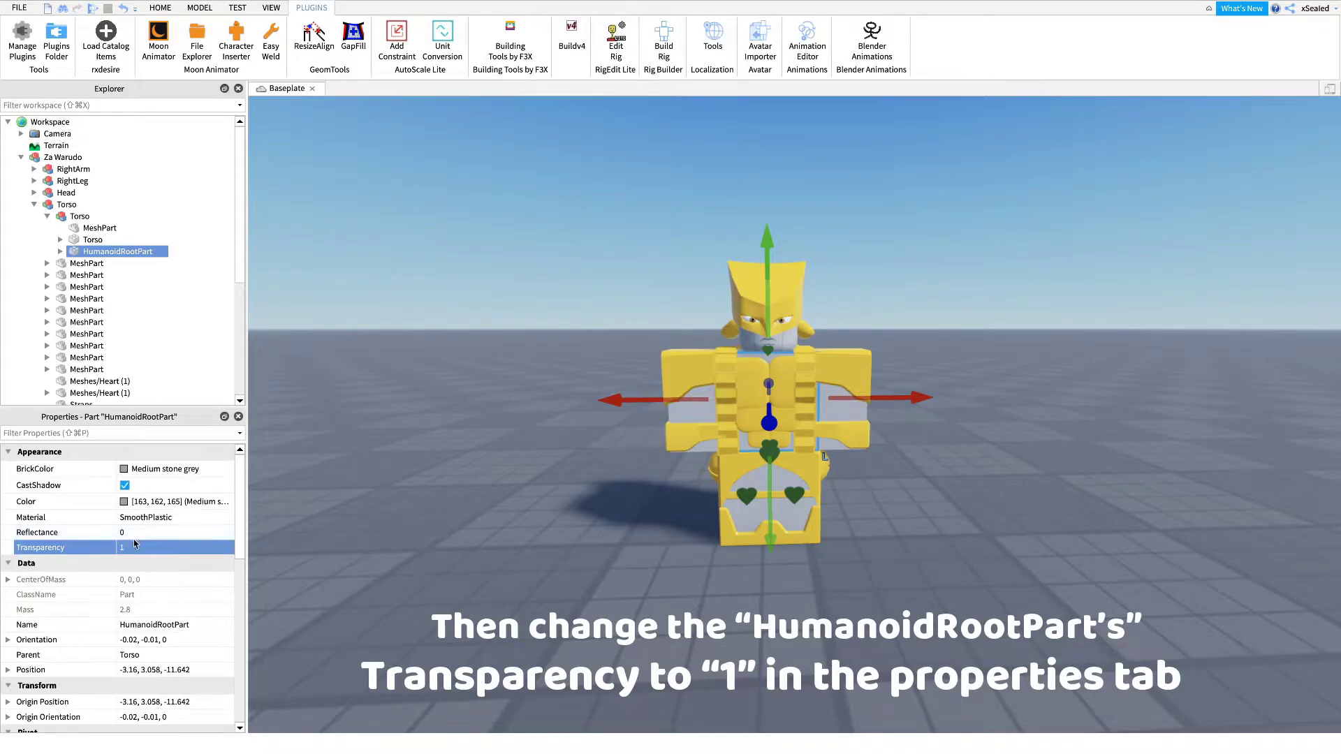
{"action": "scroll", "coordinate": [127, 568], "scroll_direction": "down", "scroll_amount": 5}
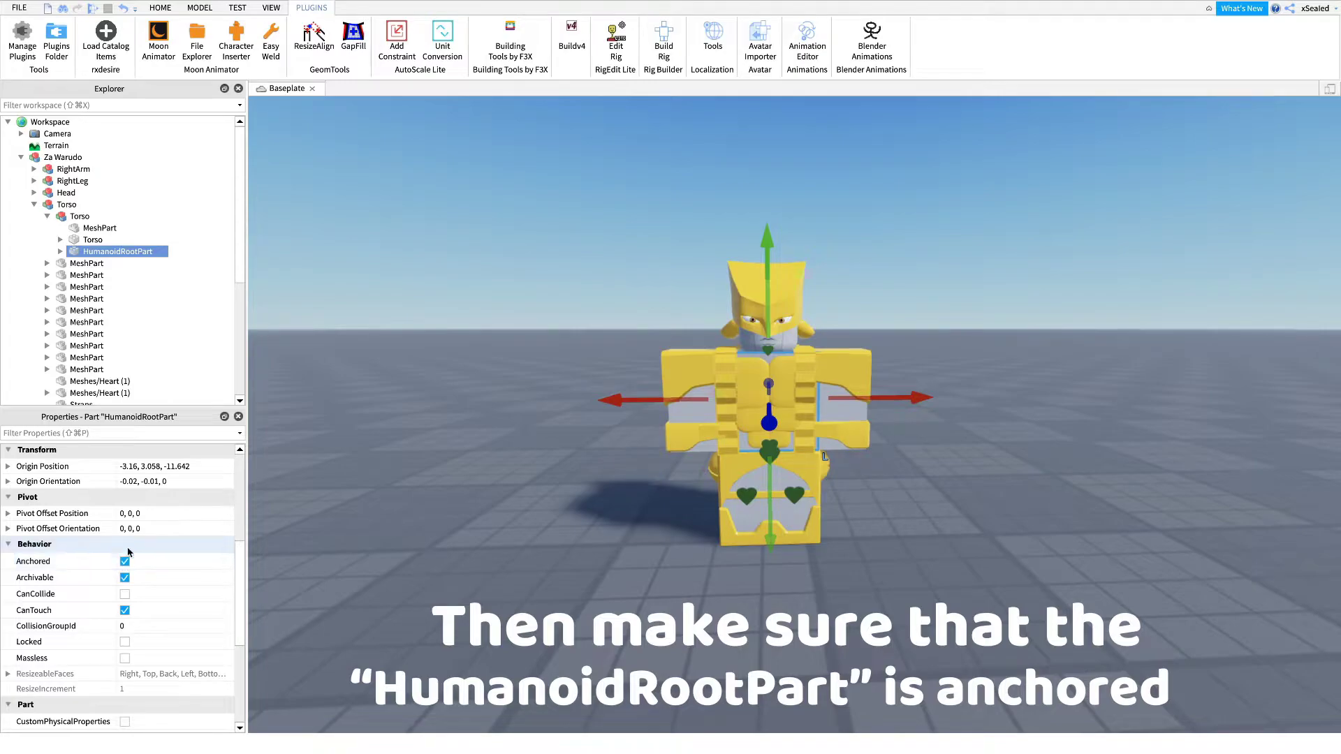
{"action": "left_click", "coordinate": [208, 246]}
Step: Set the Za Warudo model's PrimaryPart to the HumanoidRootPart
{"action": "left_click", "coordinate": [51, 159]}
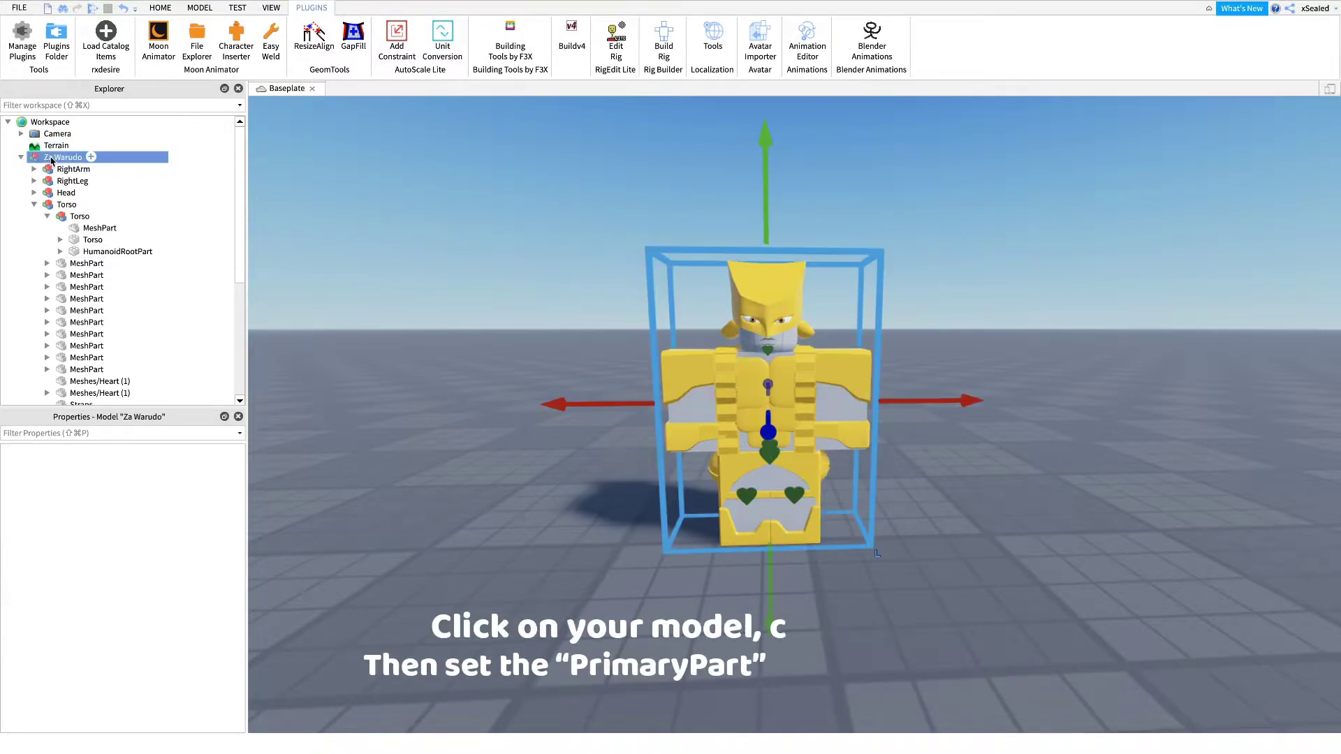
{"action": "left_click", "coordinate": [42, 546]}
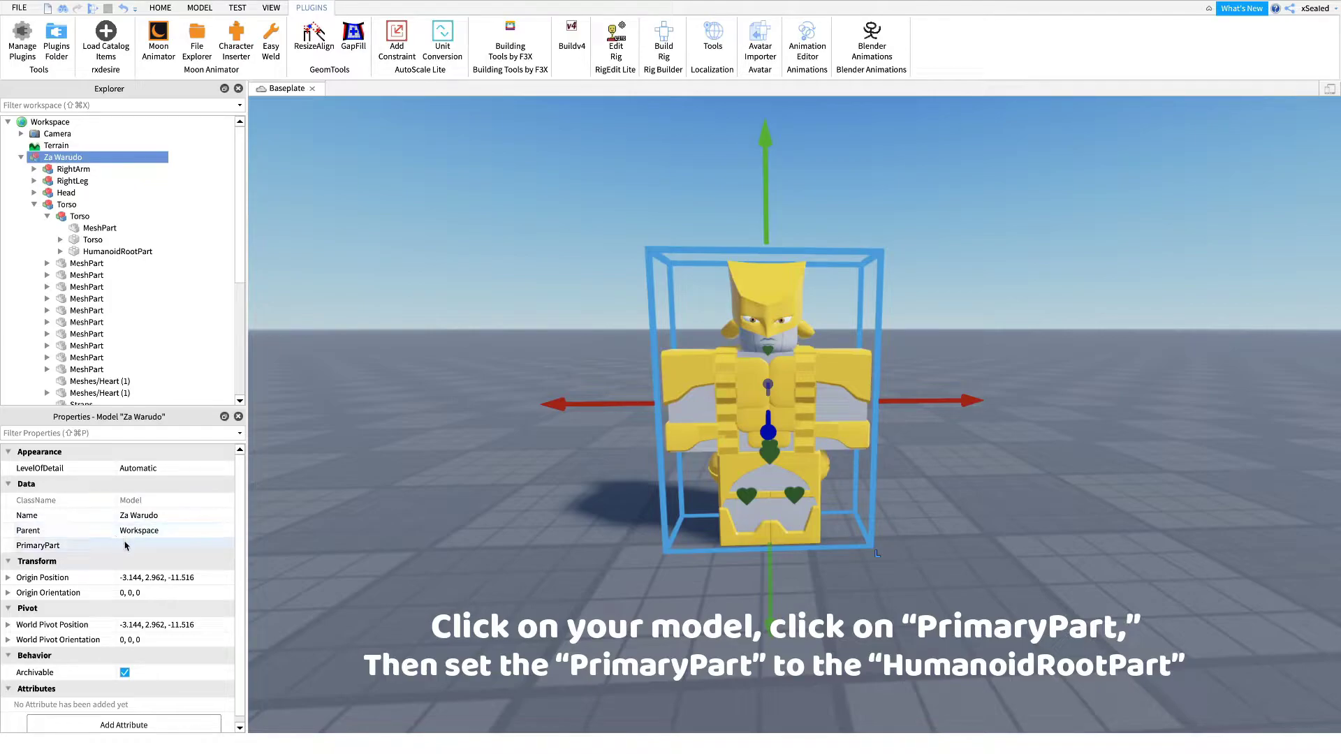
{"action": "left_click", "coordinate": [95, 253]}
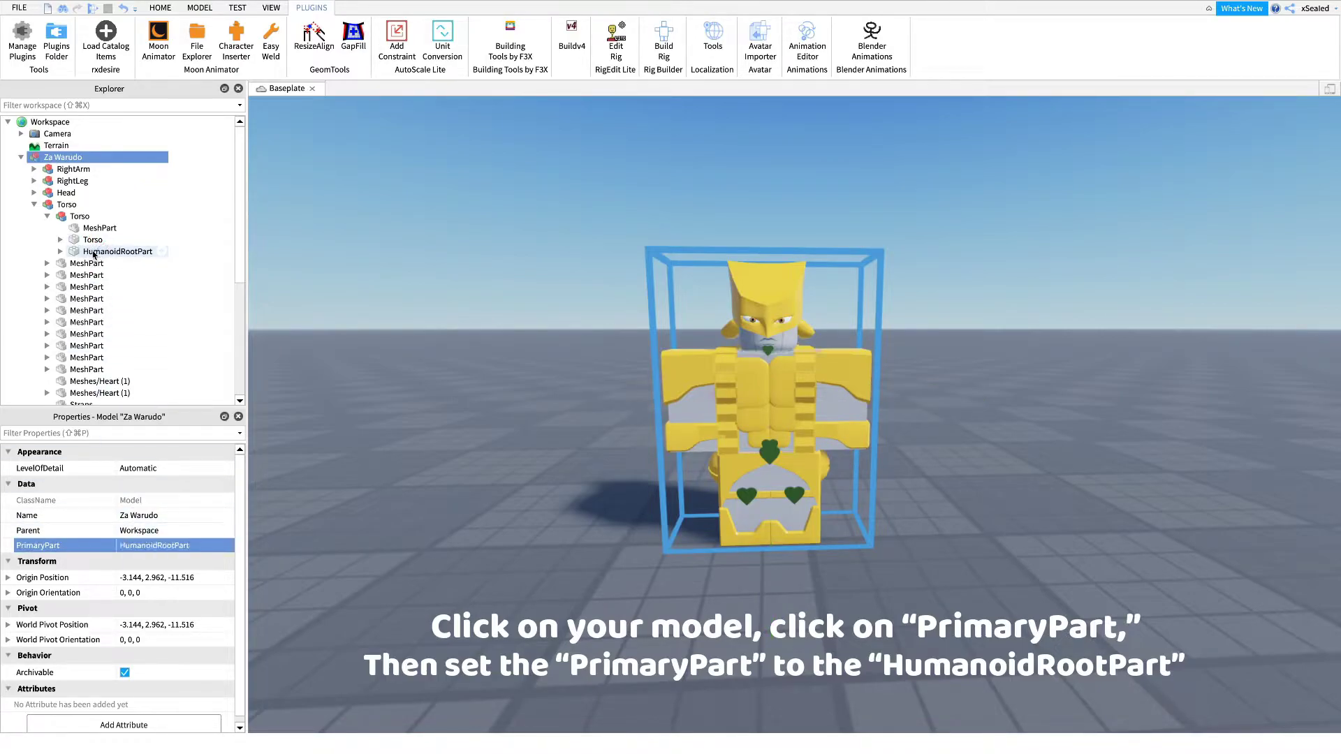
{"action": "left_click", "coordinate": [189, 251]}
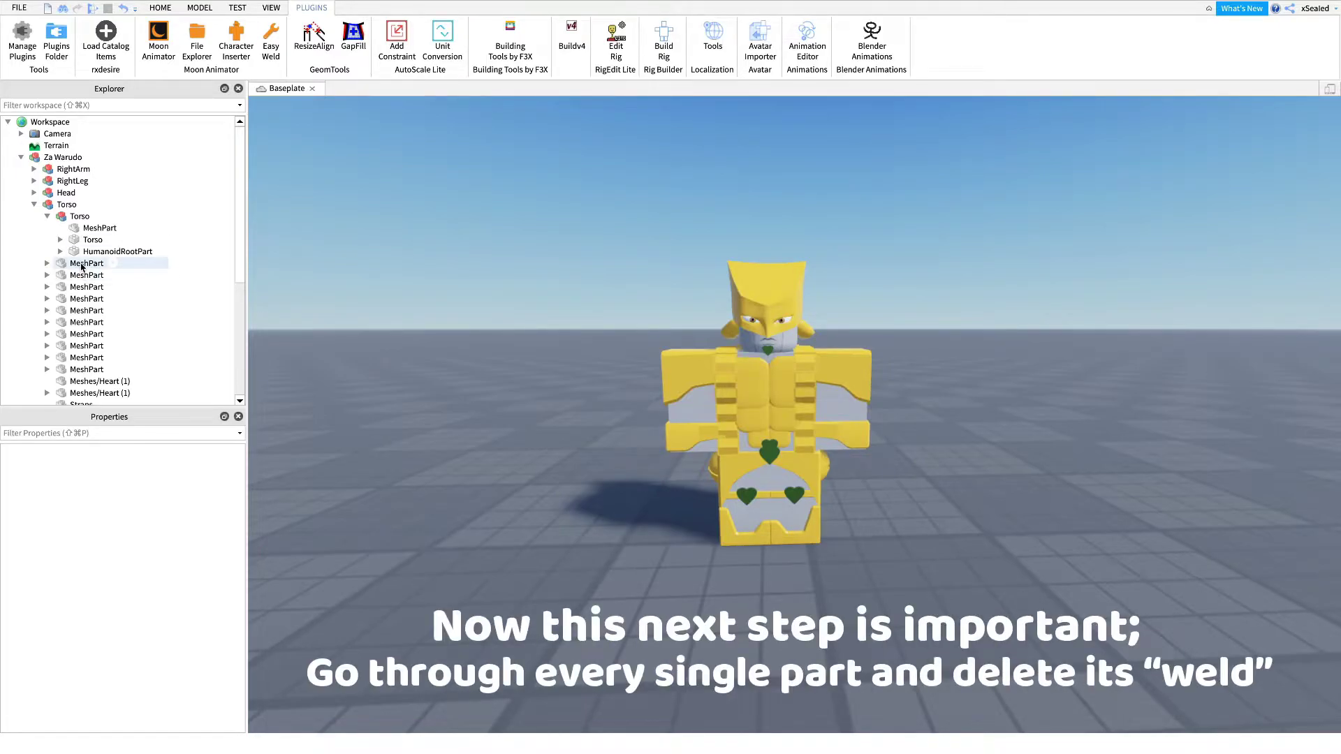
Step: Look through the RightArm and RightLeg models for welds and delete both welds under the inner RightLeg's MeshPart
{"action": "left_click", "coordinate": [34, 204]}
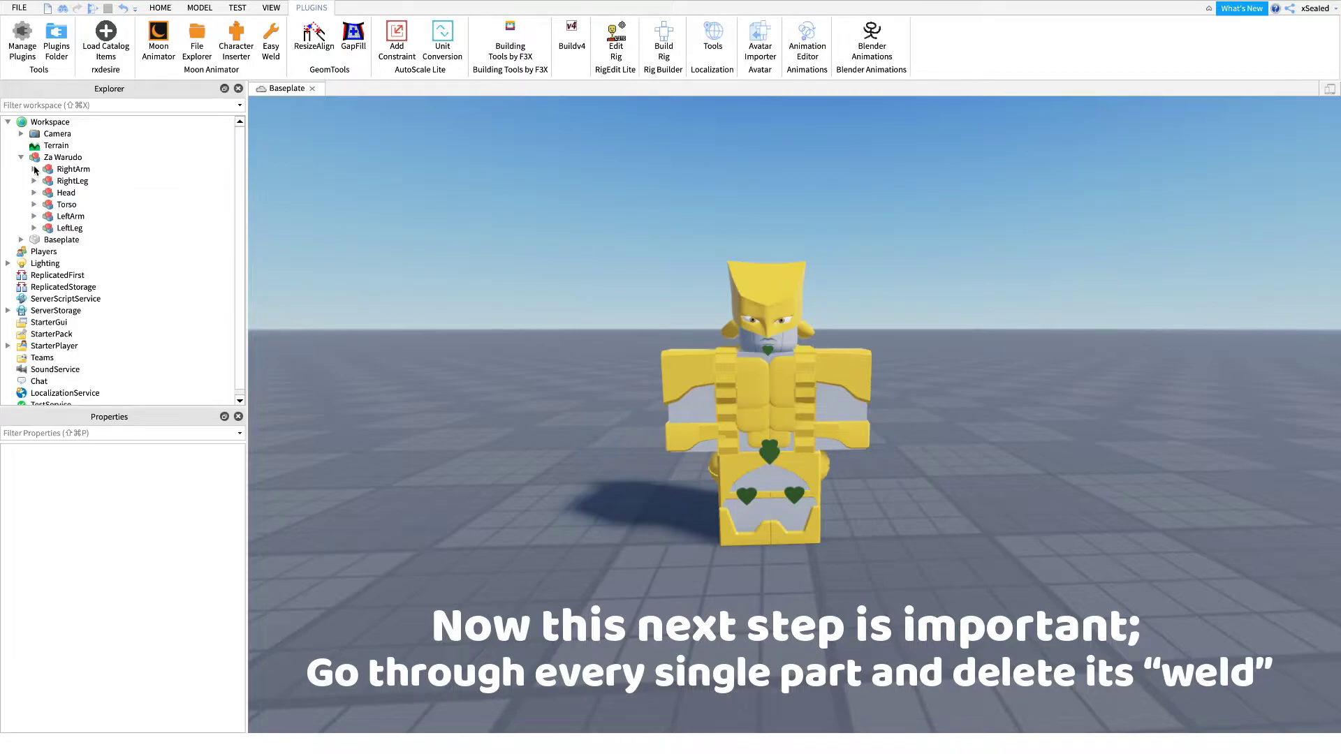
{"action": "left_click", "coordinate": [34, 169]}
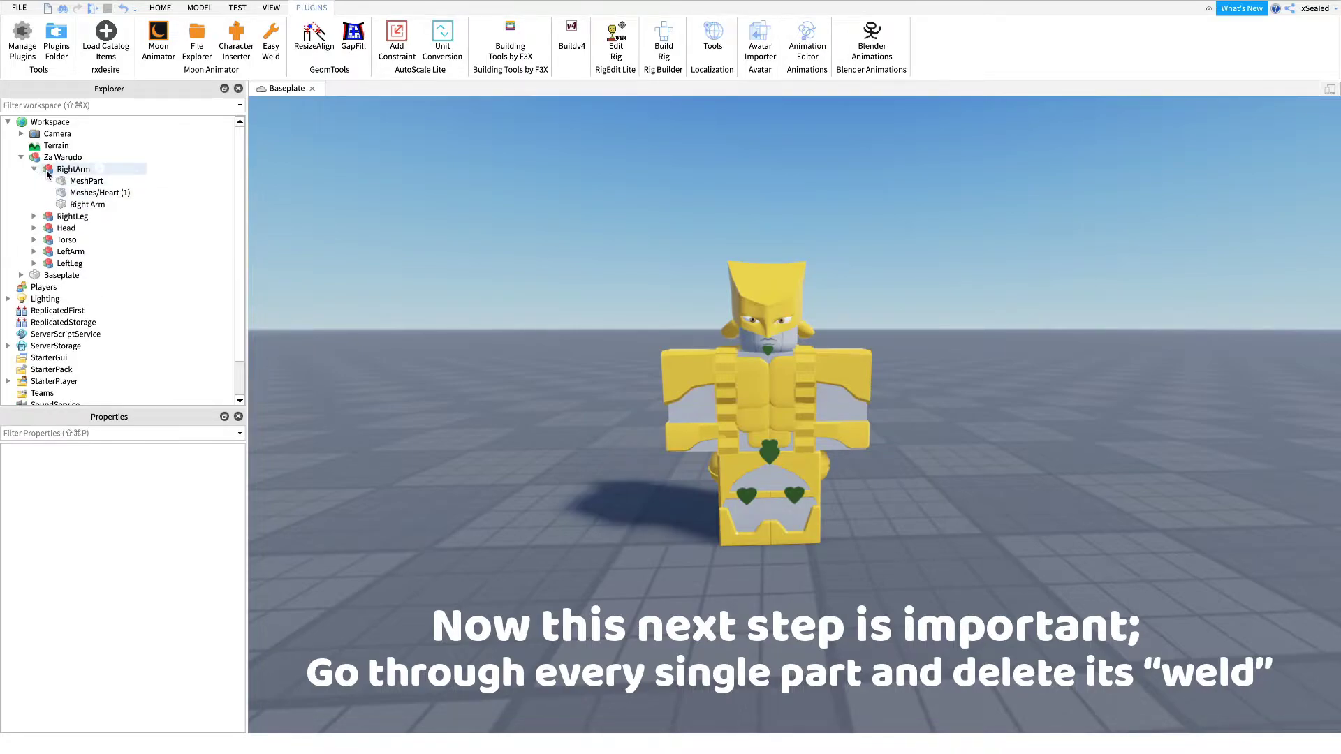
{"action": "left_click", "coordinate": [34, 217]}
{"action": "left_click", "coordinate": [48, 229]}
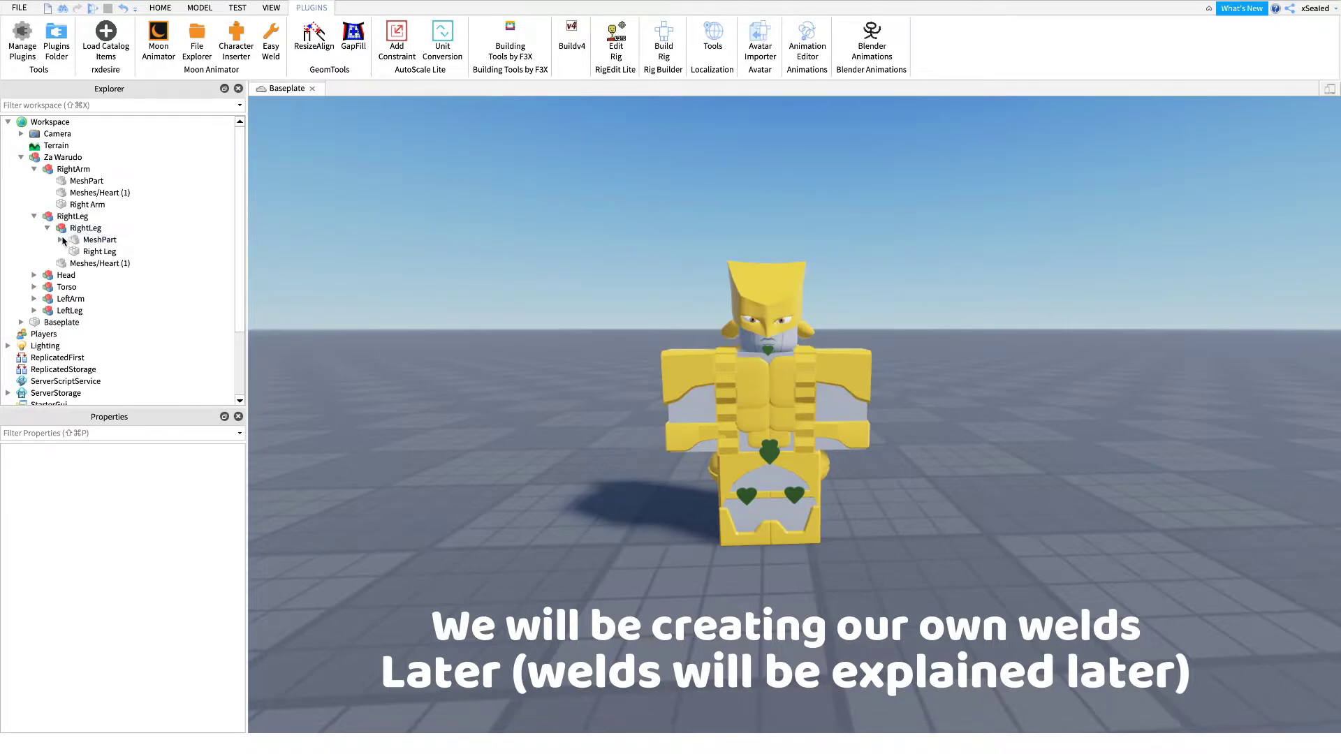
{"action": "left_click", "coordinate": [60, 240]}
{"action": "left_click", "coordinate": [85, 253]}
{"action": "left_click", "coordinate": [93, 264], "text": "shift"}
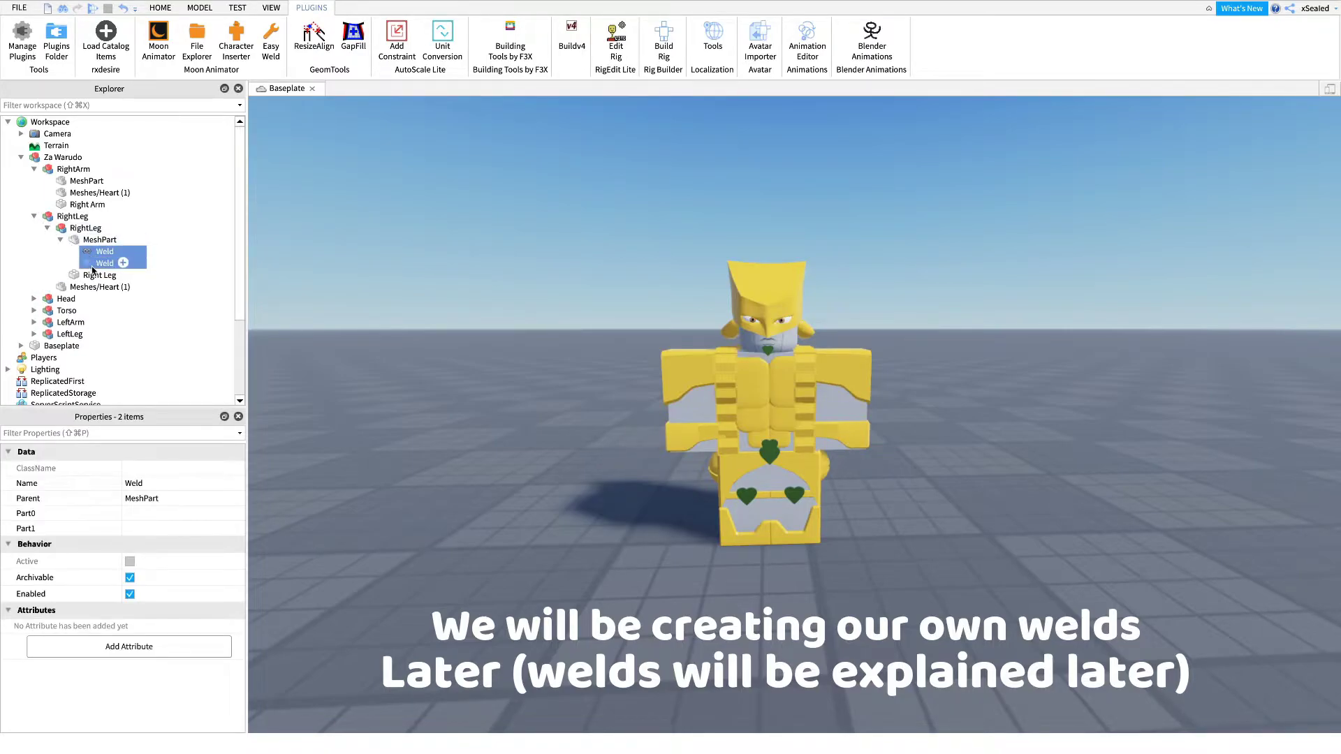
{"action": "key", "text": "Delete"}
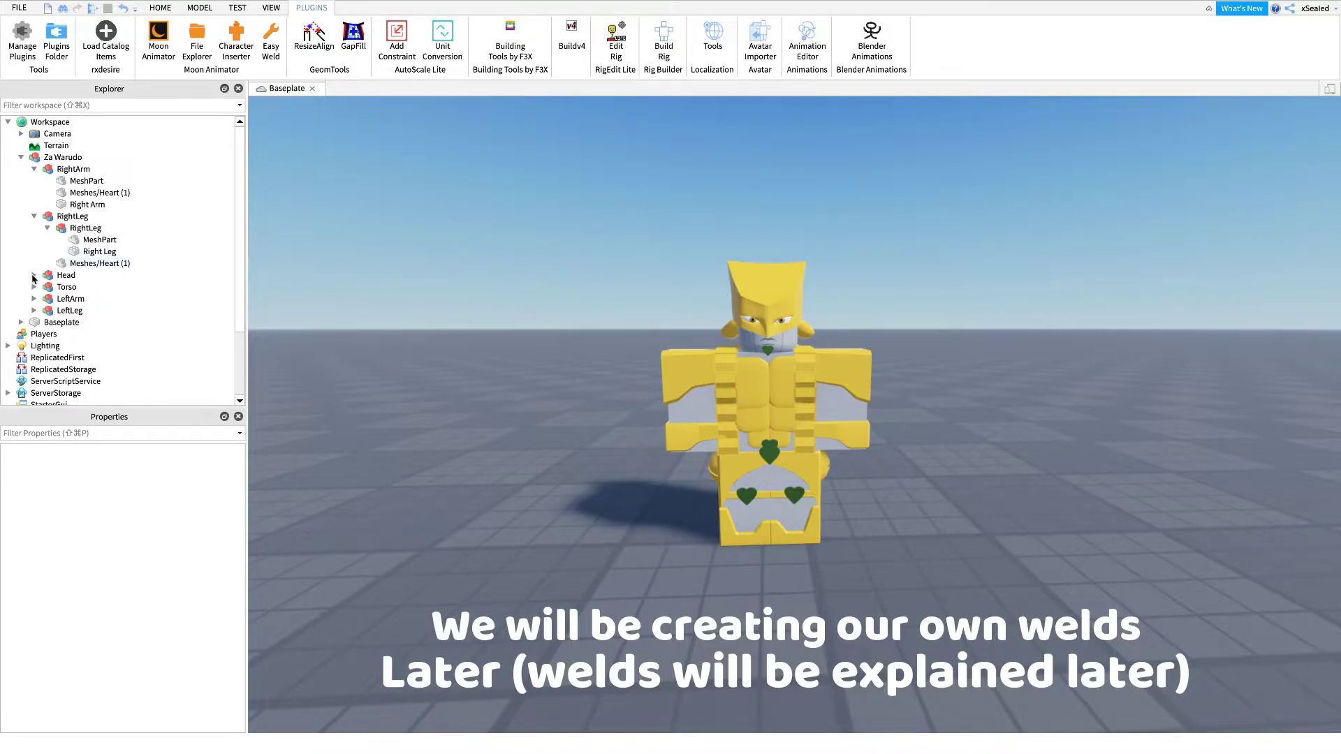
Step: Check the Head model's nested models and parts for welds
{"action": "left_click", "coordinate": [33, 276]}
{"action": "left_click", "coordinate": [47, 311]}
{"action": "left_click", "coordinate": [47, 299]}
{"action": "left_click", "coordinate": [47, 288]}
{"action": "scroll", "coordinate": [60, 290], "scroll_direction": "down", "scroll_amount": 2}
{"action": "left_click", "coordinate": [60, 275]}
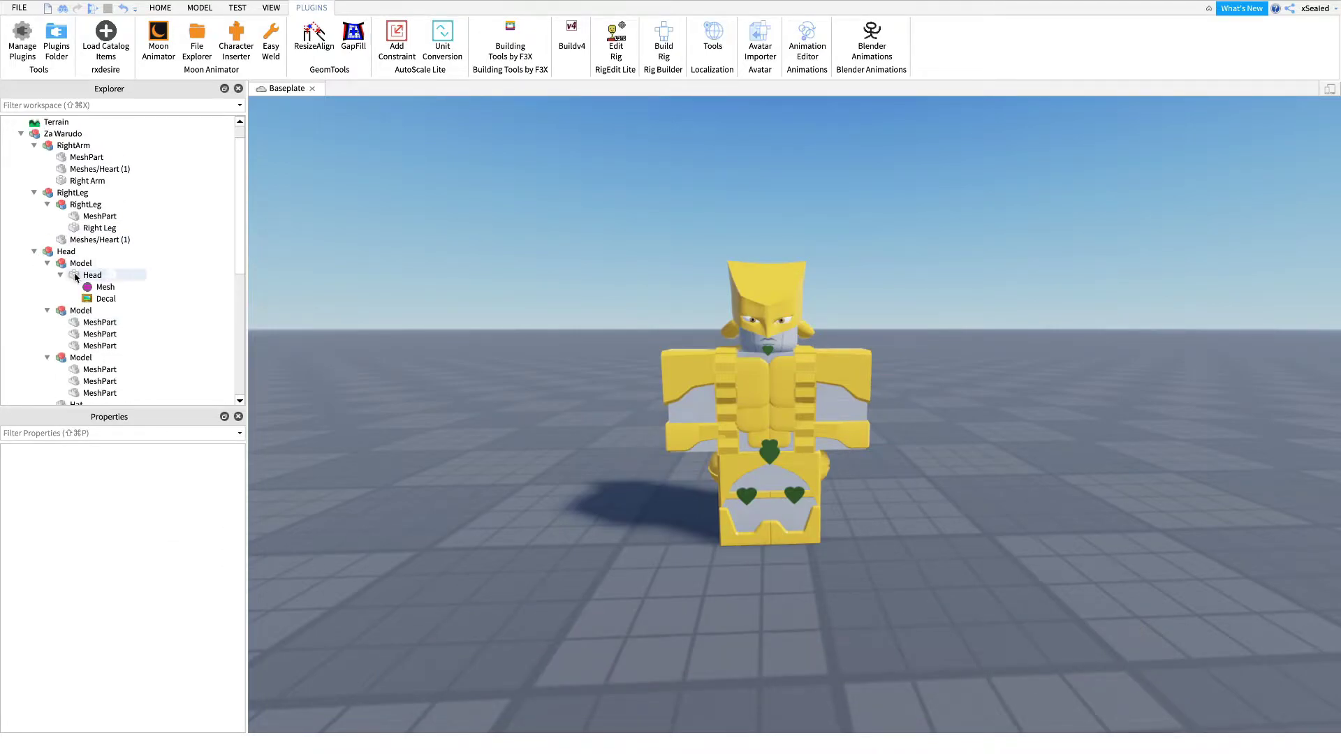
Step: Delete the welds under the Torso and HumanoidRootPart parts in the inner Torso model
{"action": "scroll", "coordinate": [47, 276], "scroll_direction": "down", "scroll_amount": 5}
{"action": "left_click", "coordinate": [34, 265]}
{"action": "left_click", "coordinate": [60, 299]}
{"action": "left_click", "coordinate": [91, 313]}
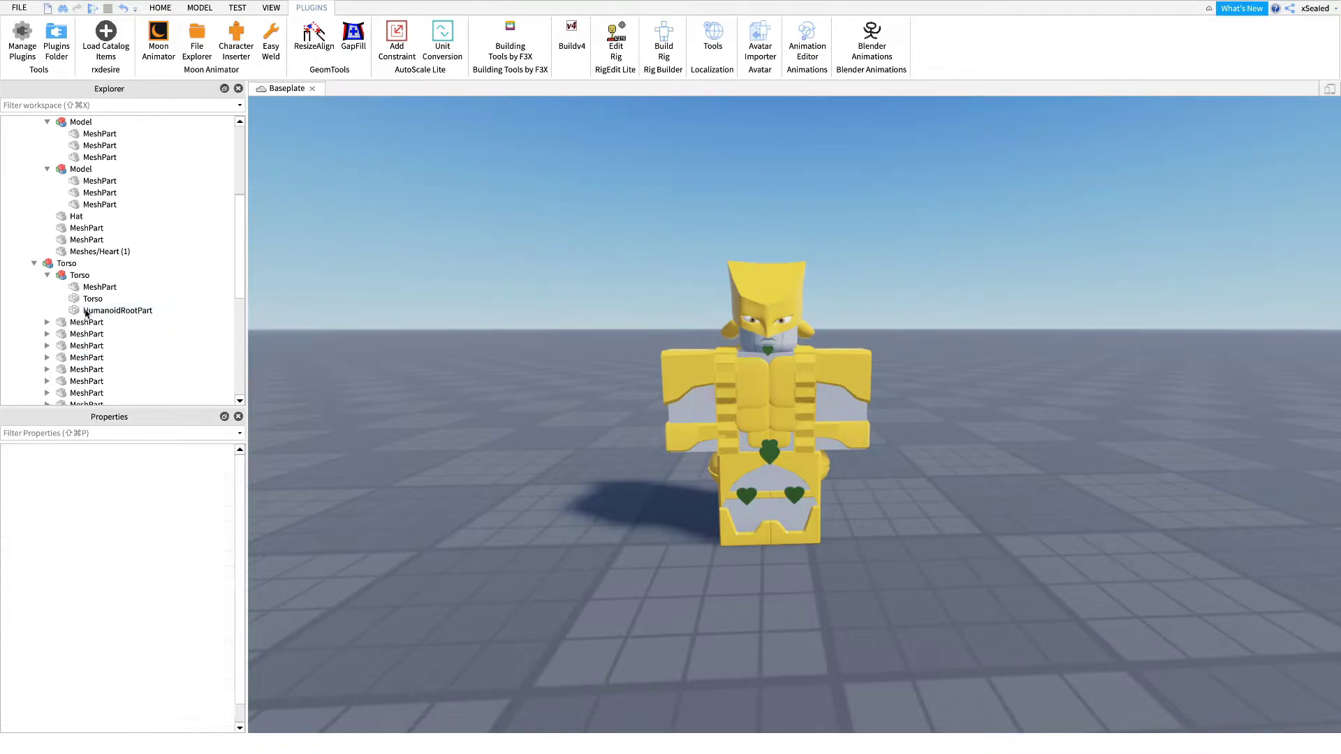
{"action": "key", "text": "Delete"}
Step: Delete the welds under the MeshParts in the outer Torso model
{"action": "scroll", "coordinate": [56, 308], "scroll_direction": "down", "scroll_amount": 2}
{"action": "scroll", "coordinate": [47, 318], "scroll_direction": "down", "scroll_amount": 2}
{"action": "left_click", "coordinate": [47, 311]}
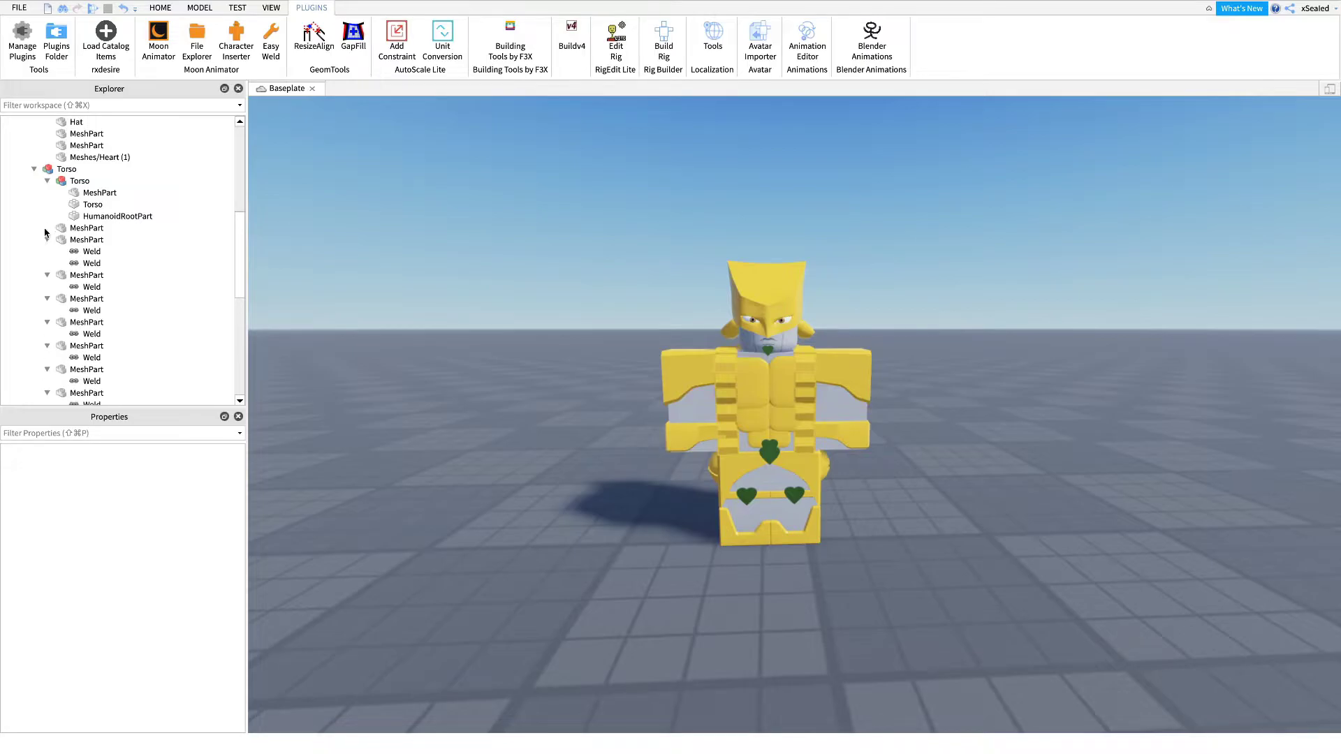
{"action": "left_click", "coordinate": [73, 265]}
{"action": "key", "text": "Delete"}
{"action": "left_click", "coordinate": [73, 253]}
{"action": "key", "text": "Delete"}
{"action": "left_click", "coordinate": [74, 265]}
{"action": "key", "text": "Delete"}
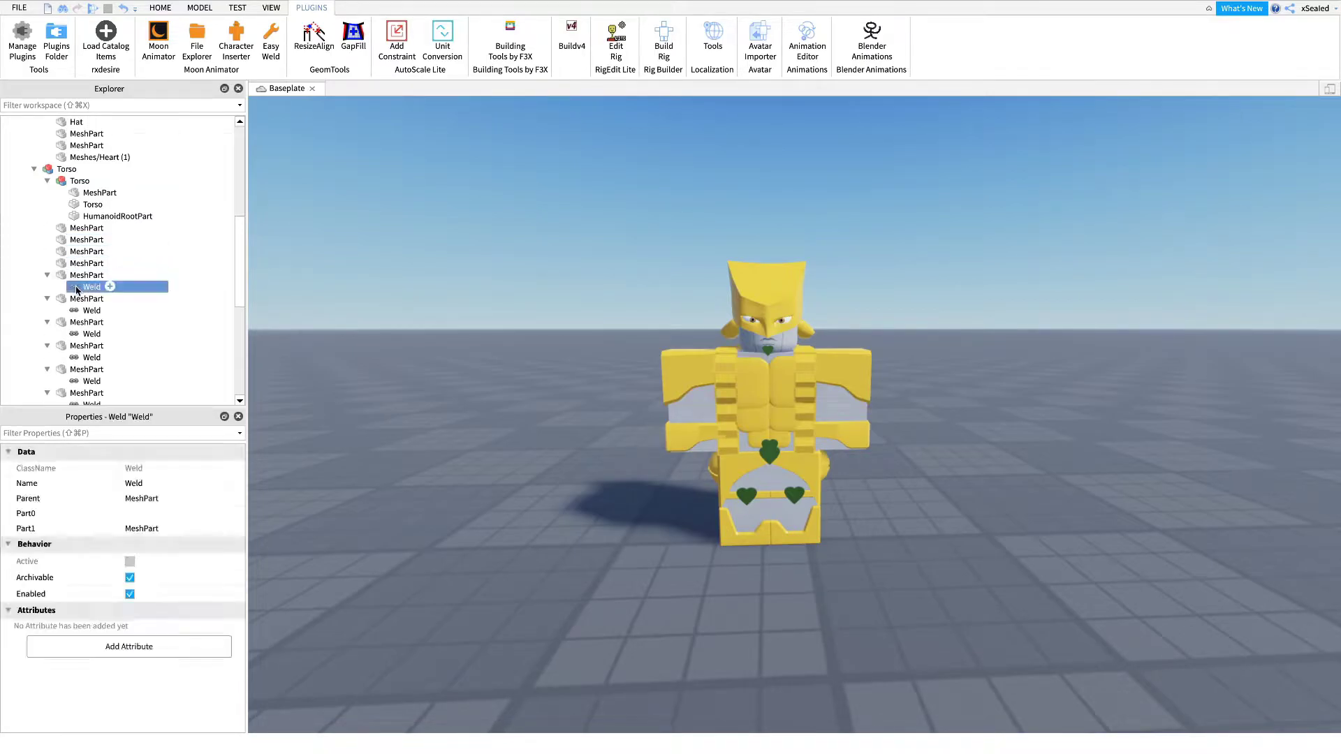
{"action": "left_click", "coordinate": [84, 311]}
{"action": "key", "text": "Delete"}
{"action": "key", "text": "Delete"}
{"action": "scroll", "coordinate": [78, 376], "scroll_direction": "down", "scroll_amount": 2}
{"action": "left_click", "coordinate": [79, 305]}
{"action": "key", "text": "Delete"}
{"action": "left_click", "coordinate": [79, 310]}
{"action": "key", "text": "Delete"}
Step: Delete the welds under the parts of the LeftArm model
{"action": "left_click", "coordinate": [35, 321]}
{"action": "scroll", "coordinate": [40, 328], "scroll_direction": "down", "scroll_amount": 1}
{"action": "left_click", "coordinate": [47, 300]}
{"action": "left_click", "coordinate": [86, 335]}
{"action": "key", "text": "Delete"}
{"action": "left_click", "coordinate": [87, 312]}
{"action": "key", "text": "Delete"}
{"action": "left_click", "coordinate": [88, 300]}
{"action": "key", "text": "Delete"}
{"action": "left_click", "coordinate": [87, 311]}
{"action": "key", "text": "Delete"}
Step: Delete the weld under the part in the inner LeftLeg model
{"action": "left_click", "coordinate": [34, 322]}
{"action": "left_click", "coordinate": [48, 334]}
{"action": "left_click", "coordinate": [91, 357]}
{"action": "key", "text": "Delete"}
{"action": "scroll", "coordinate": [85, 353], "scroll_direction": "down", "scroll_amount": 2}
Step: Collapse all the body part models inside the Za Warudo model
{"action": "scroll", "coordinate": [85, 353], "scroll_direction": "up", "scroll_amount": 14}
{"action": "scroll", "coordinate": [84, 353], "scroll_direction": "up", "scroll_amount": 2}
{"action": "scroll", "coordinate": [84, 351], "scroll_direction": "down", "scroll_amount": 2}
{"action": "scroll", "coordinate": [84, 351], "scroll_direction": "up", "scroll_amount": 2}
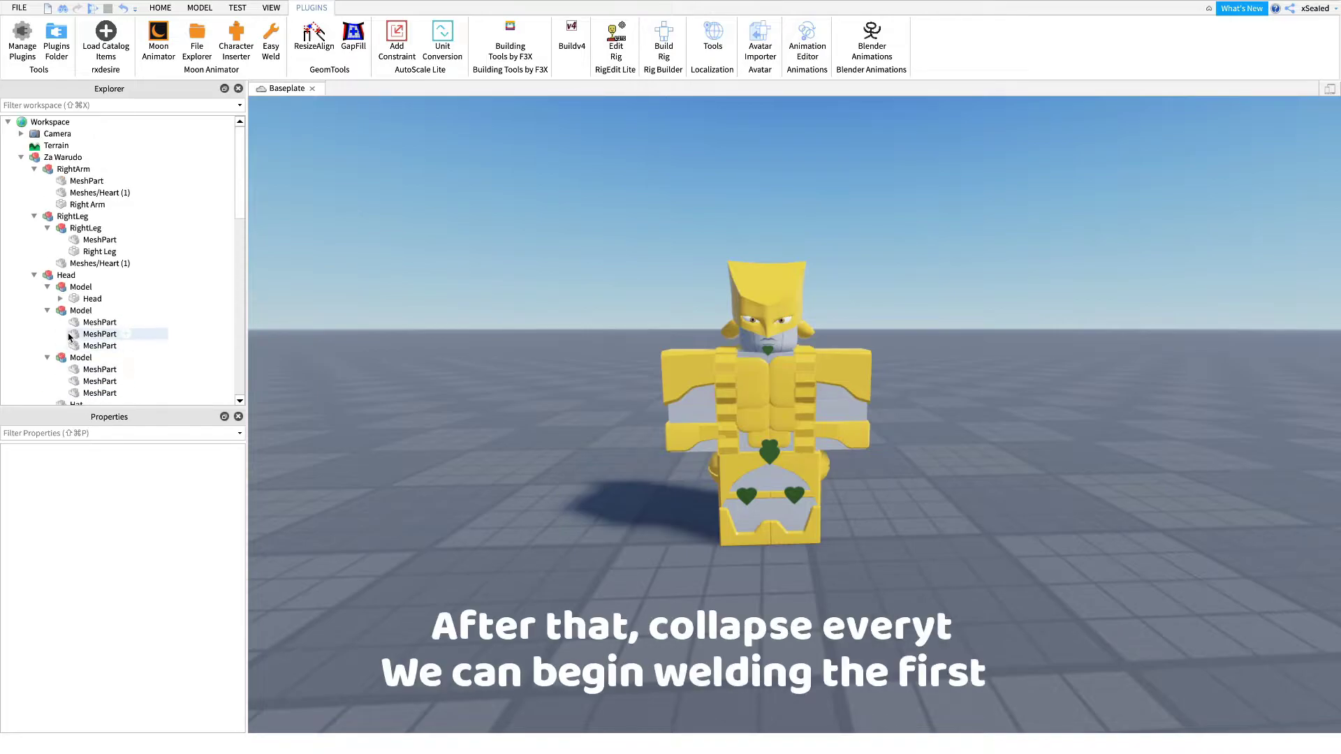
{"action": "left_click", "coordinate": [34, 169]}
{"action": "left_click", "coordinate": [34, 181]}
{"action": "left_click", "coordinate": [34, 193]}
{"action": "left_click", "coordinate": [34, 205]}
{"action": "left_click", "coordinate": [34, 216]}
{"action": "left_click", "coordinate": [34, 228]}
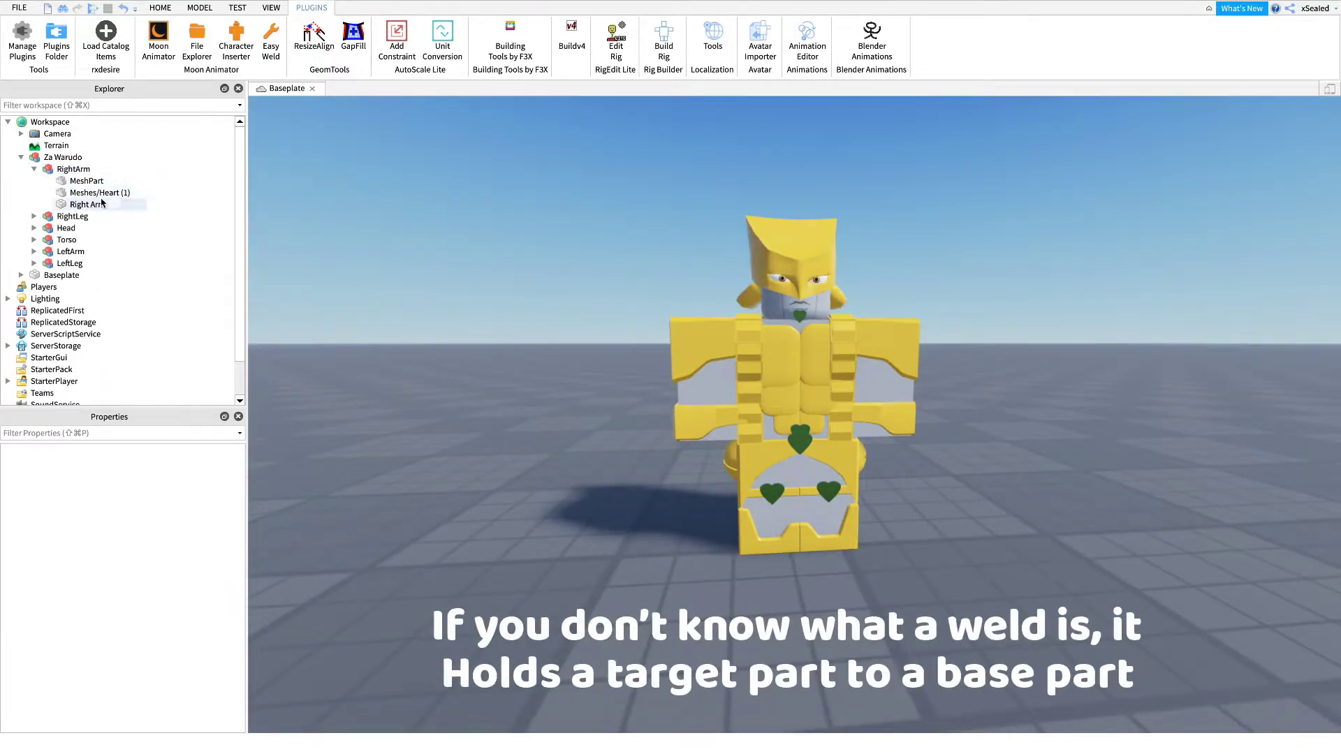
Step: Rotate the Right Arm part about 30 degrees without its armor
{"action": "left_click", "coordinate": [85, 207]}
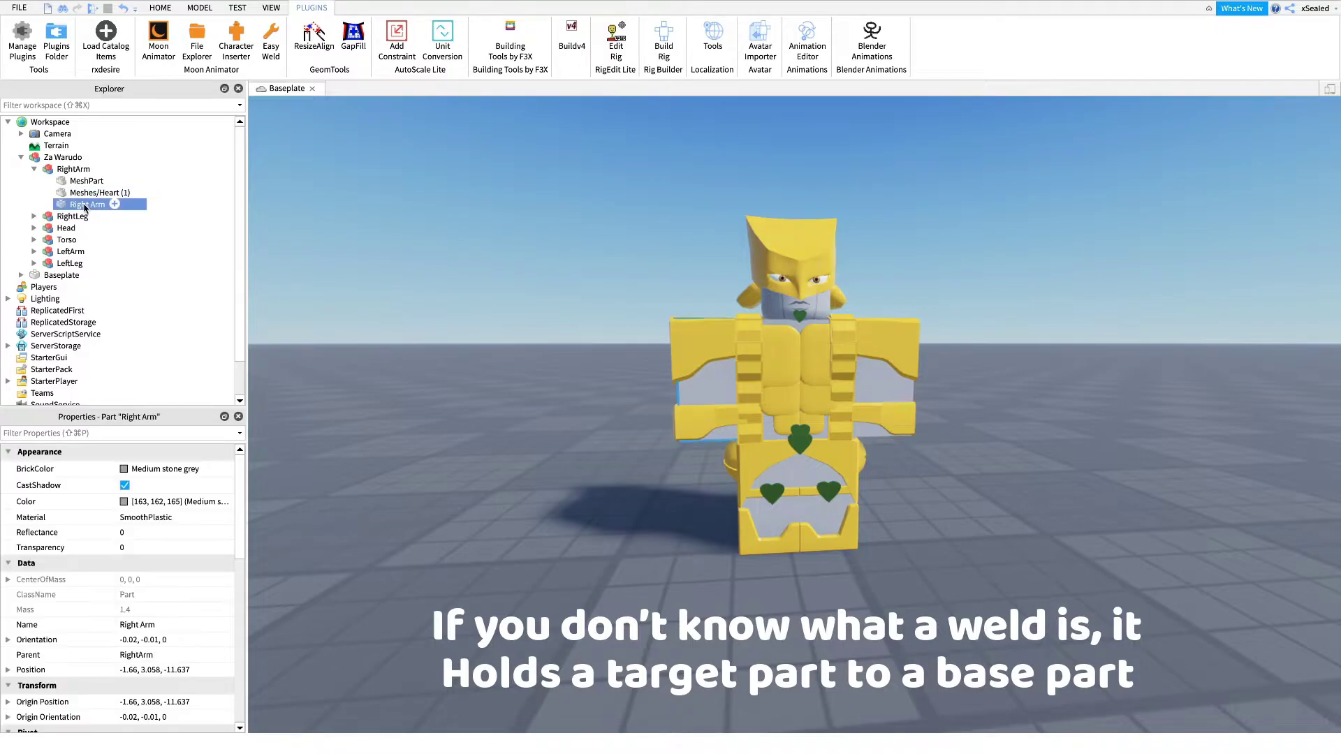
{"action": "right_click_drag", "start_coordinate": [552, 243], "coordinate": [580, 245]}
{"action": "key", "text": "a"}
{"action": "left_click_drag", "start_coordinate": [697, 373], "coordinate": [675, 339]}
{"action": "key", "text": "d"}
{"action": "right_click_drag", "start_coordinate": [731, 347], "coordinate": [730, 347]}
Step: Move the Right Arm part sideways away from the body, followed by its MeshPart and Meshes/Heart (1) armor
{"action": "key", "text": "super+2"}
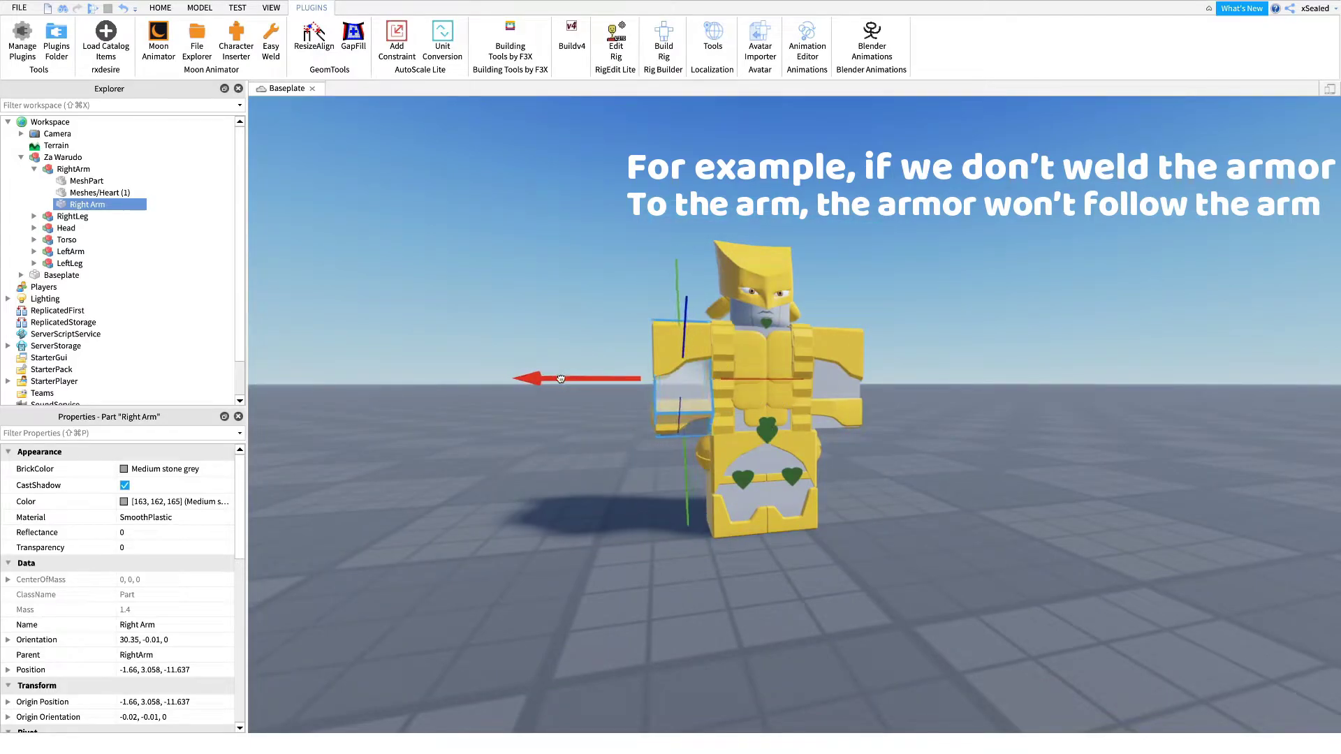
{"action": "left_click_drag", "start_coordinate": [562, 377], "coordinate": [465, 377]}
{"action": "left_click", "coordinate": [82, 180]}
{"action": "left_click", "coordinate": [84, 193], "text": "shift"}
{"action": "left_click_drag", "start_coordinate": [573, 378], "coordinate": [475, 378]}
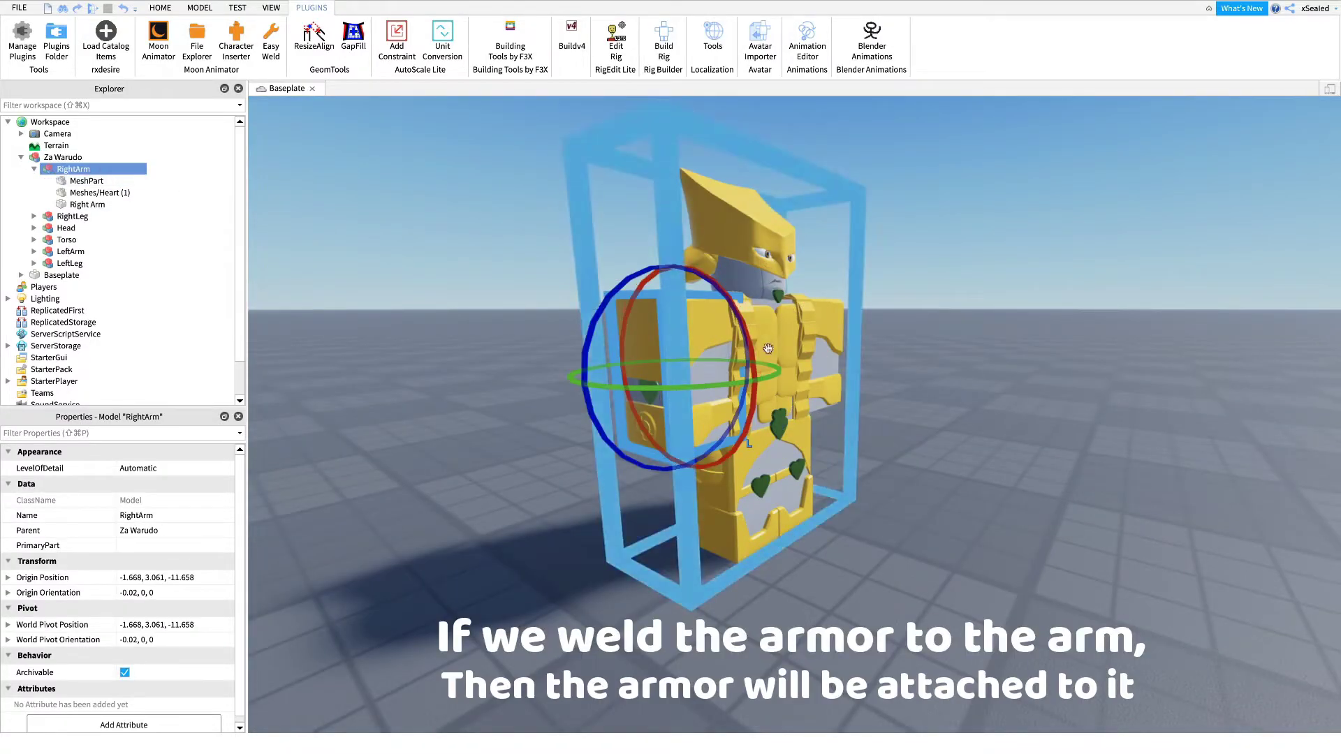
Step: Rotate the whole RightArm model about 40 degrees and move it sideways away from the body
{"action": "left_click_drag", "start_coordinate": [768, 348], "coordinate": [708, 337]}
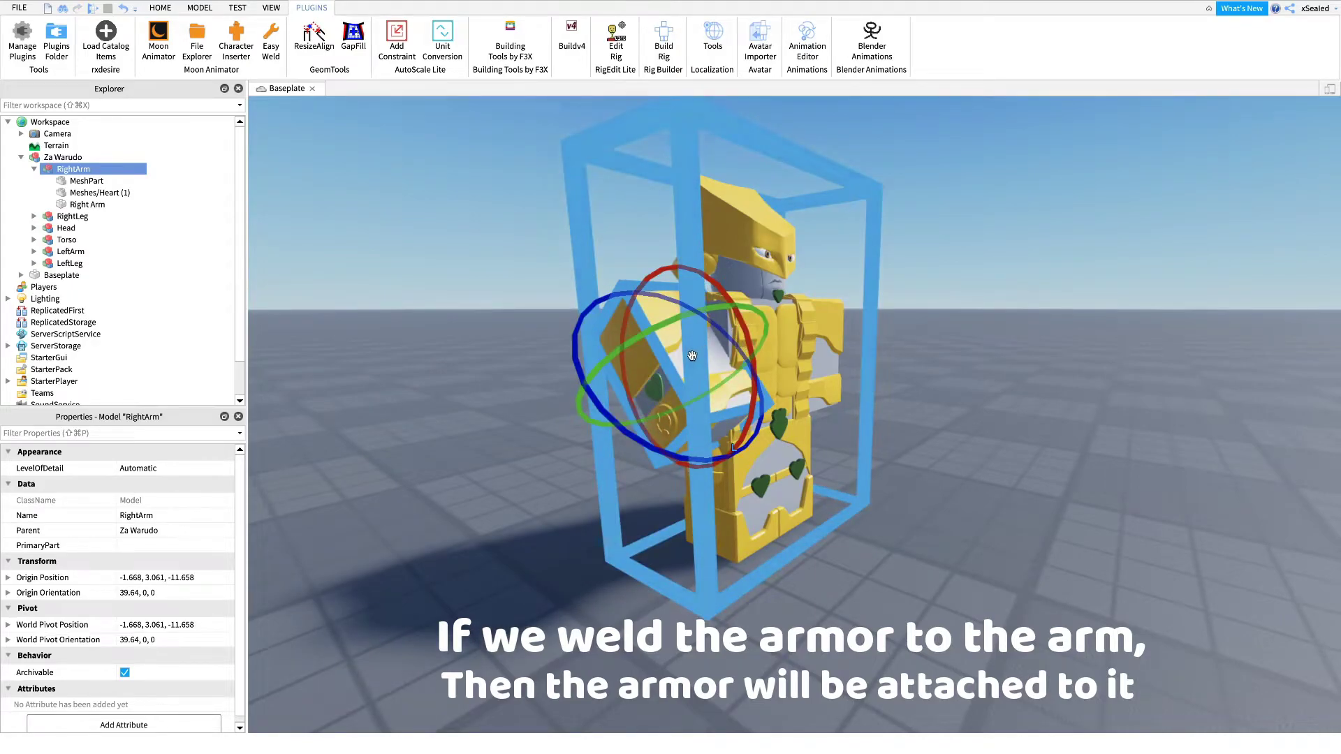
{"action": "key", "text": "super+2"}
{"action": "left_click_drag", "start_coordinate": [588, 379], "coordinate": [462, 400]}
{"action": "key", "text": "d"}
{"action": "right_click_drag", "start_coordinate": [733, 378], "coordinate": [629, 376]}
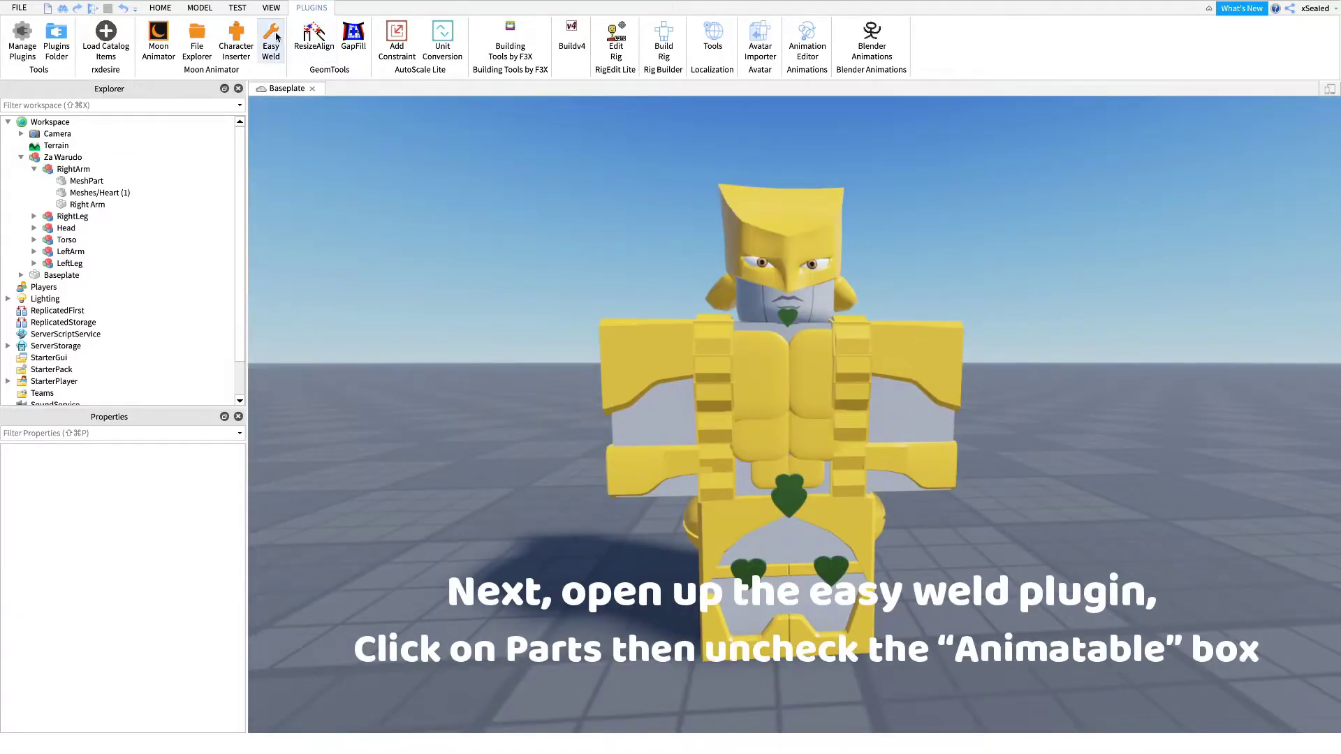
Step: Open the Easy Weld plugin and turn off Animatable for welding parts
{"action": "left_click", "coordinate": [271, 42]}
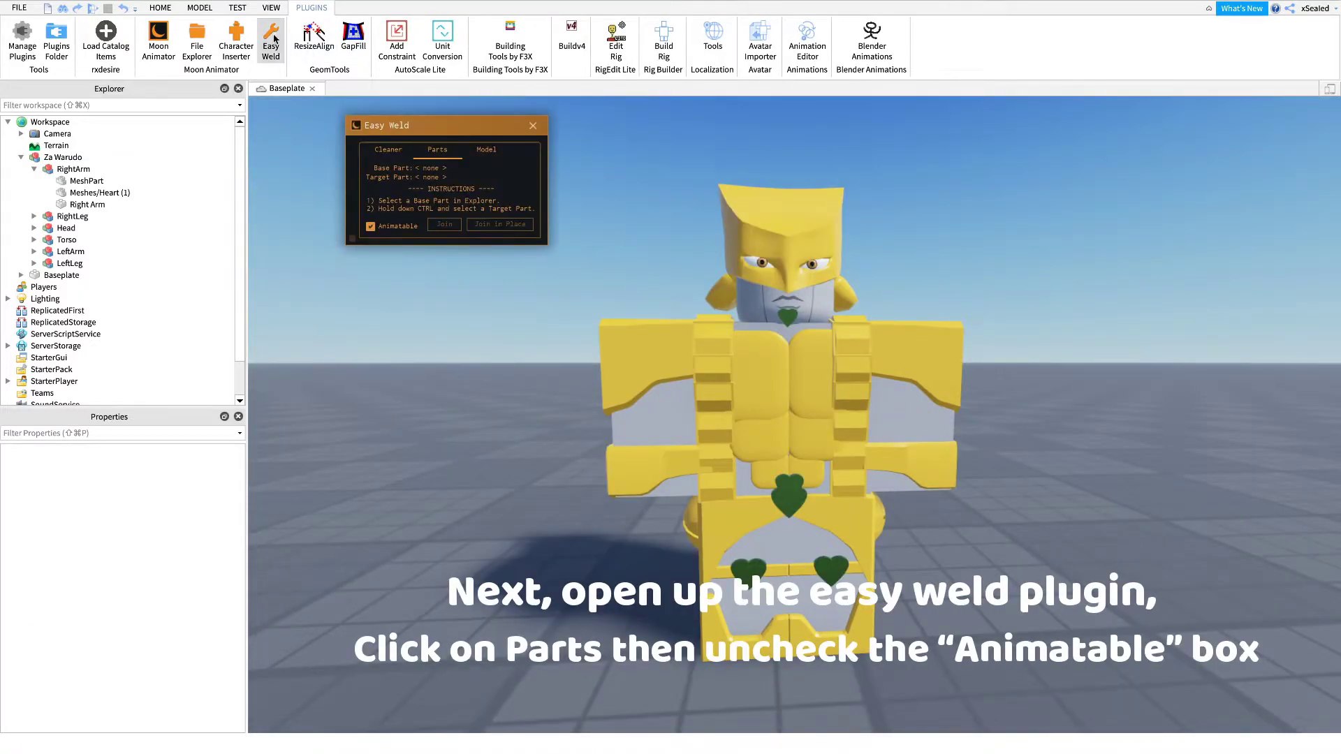
{"action": "left_click", "coordinate": [370, 227]}
{"action": "left_click_drag", "start_coordinate": [434, 130], "coordinate": [414, 130]}
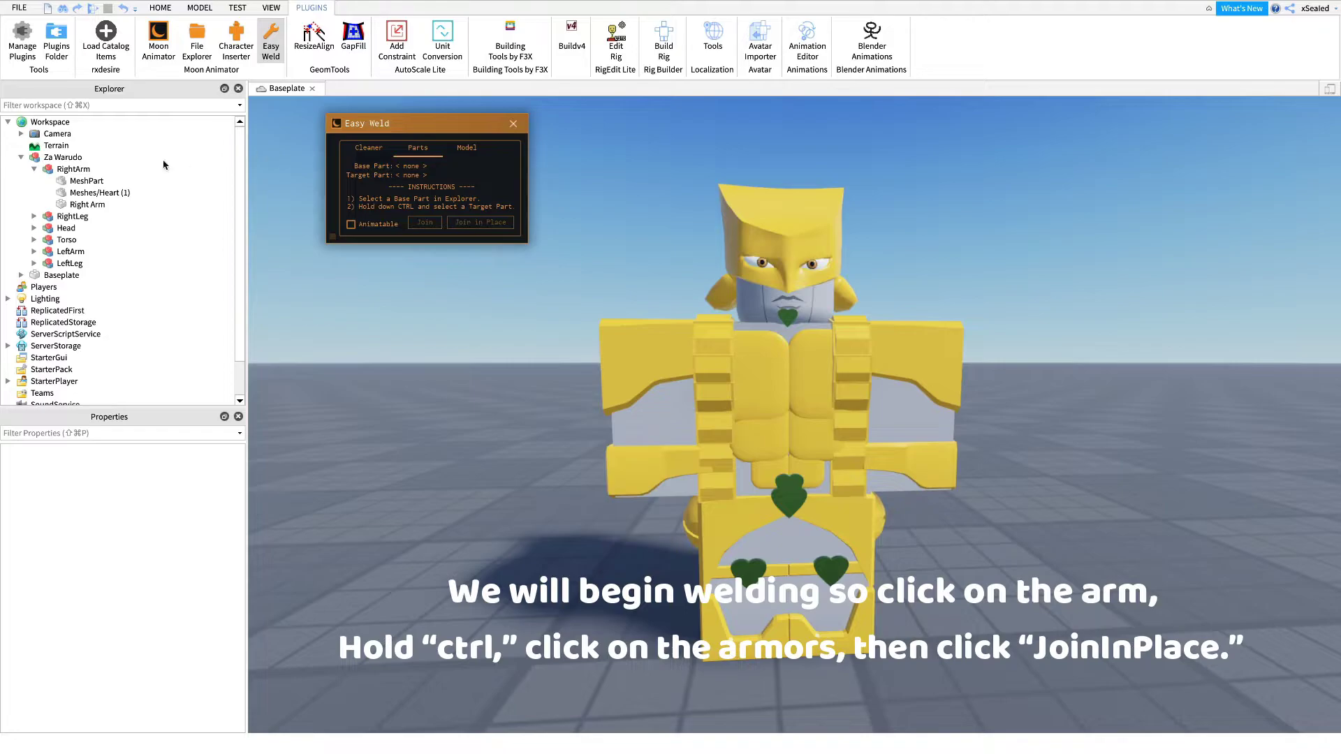
Step: Weld the RightArm model's MeshPart and Meshes/Heart (1) to the Right Arm base part with Join in Place
{"action": "left_click", "coordinate": [82, 204]}
{"action": "left_click_drag", "start_coordinate": [480, 389], "coordinate": [367, 381]}
{"action": "key", "text": "super+z"}
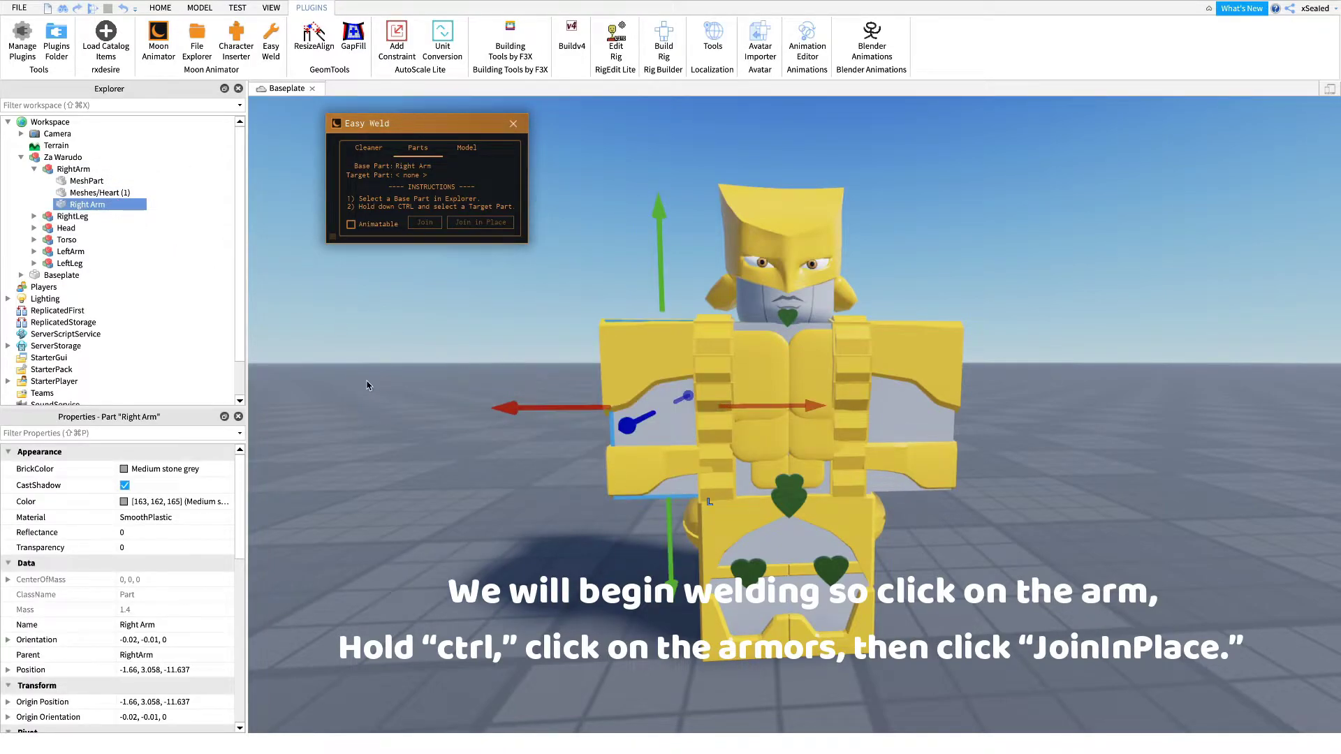
{"action": "left_click", "coordinate": [74, 193], "text": "ctrl"}
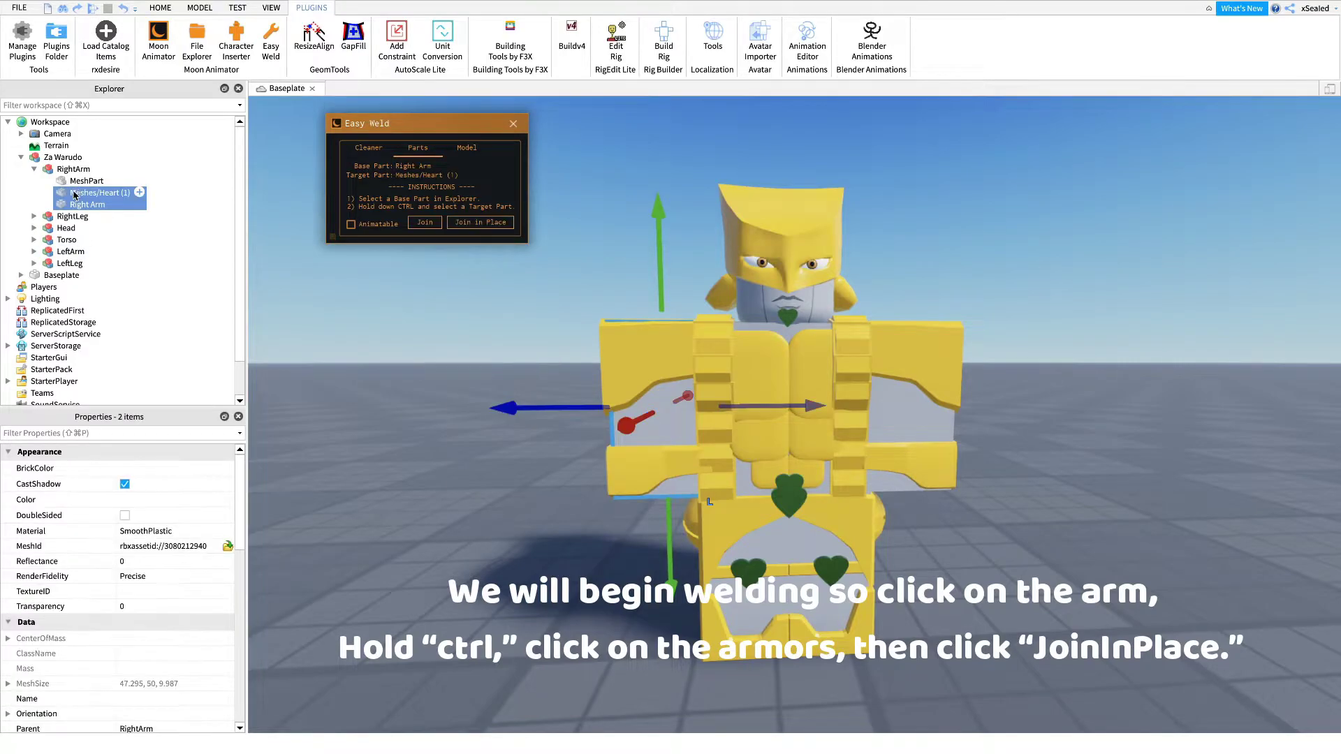
{"action": "left_click", "coordinate": [78, 183], "text": "ctrl"}
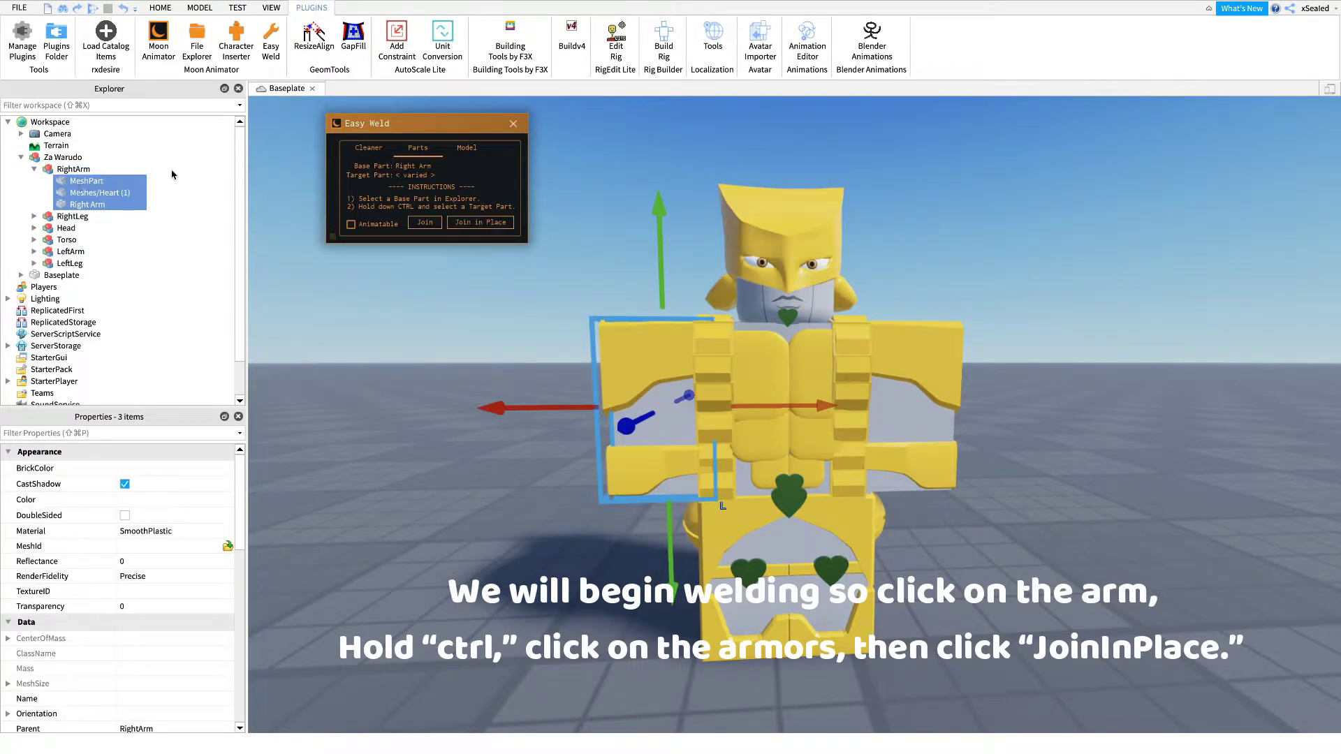
{"action": "left_click", "coordinate": [489, 227]}
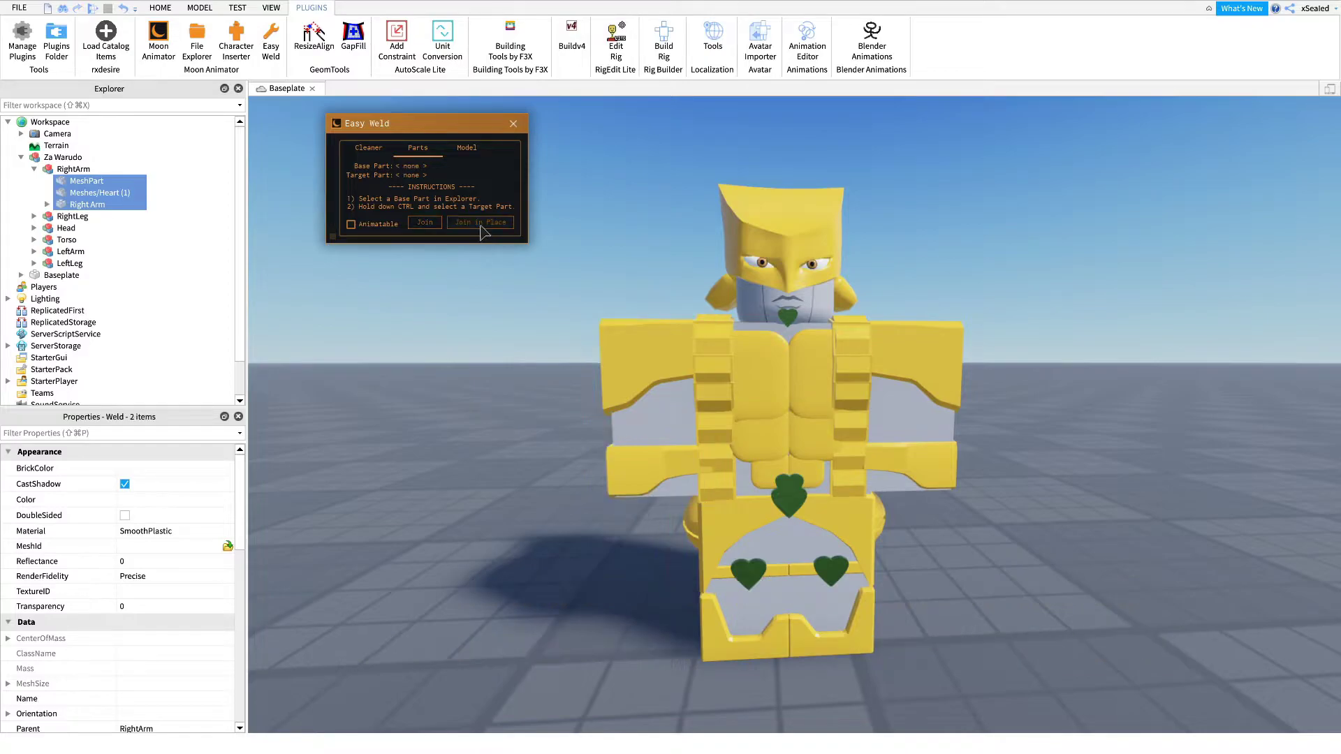
{"action": "left_click", "coordinate": [252, 221]}
{"action": "left_click", "coordinate": [34, 169]}
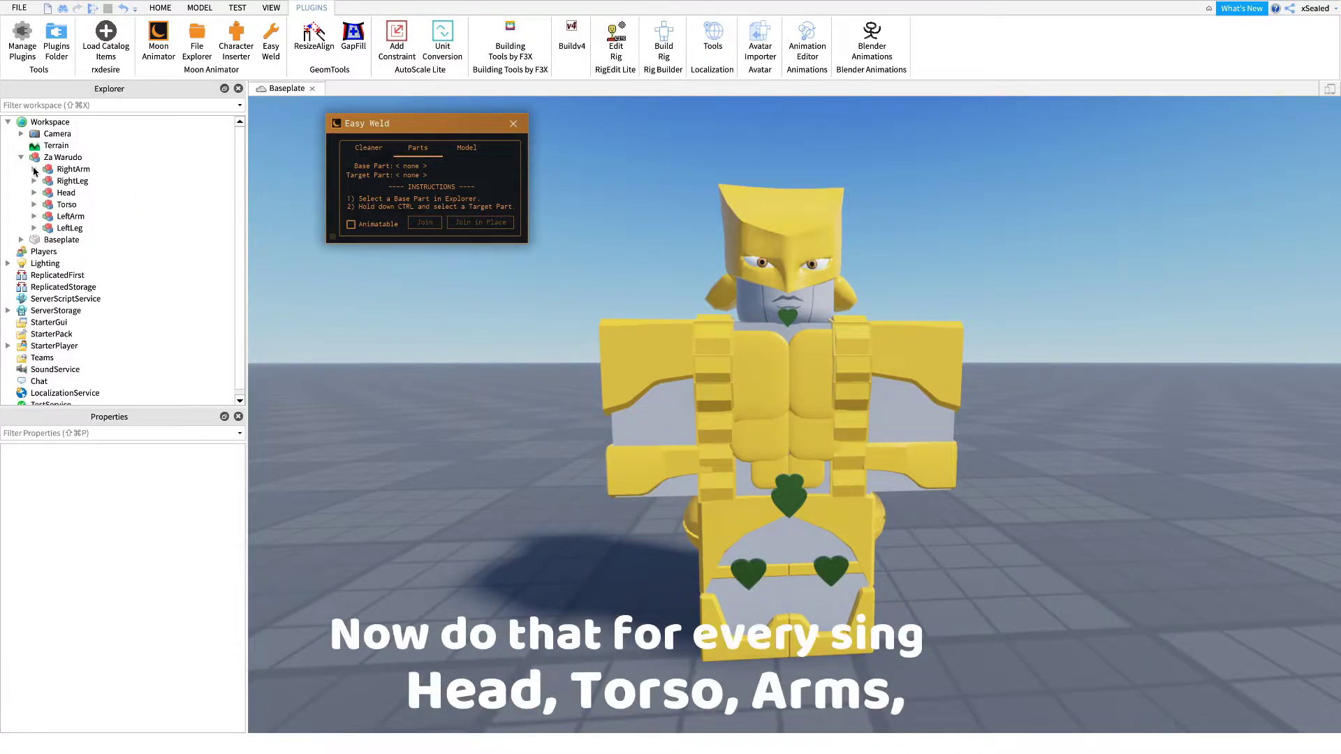
Step: Weld the RightLeg model's MeshPart and Meshes/Heart (1) to the Right Leg base part with Join in Place
{"action": "left_click", "coordinate": [34, 181]}
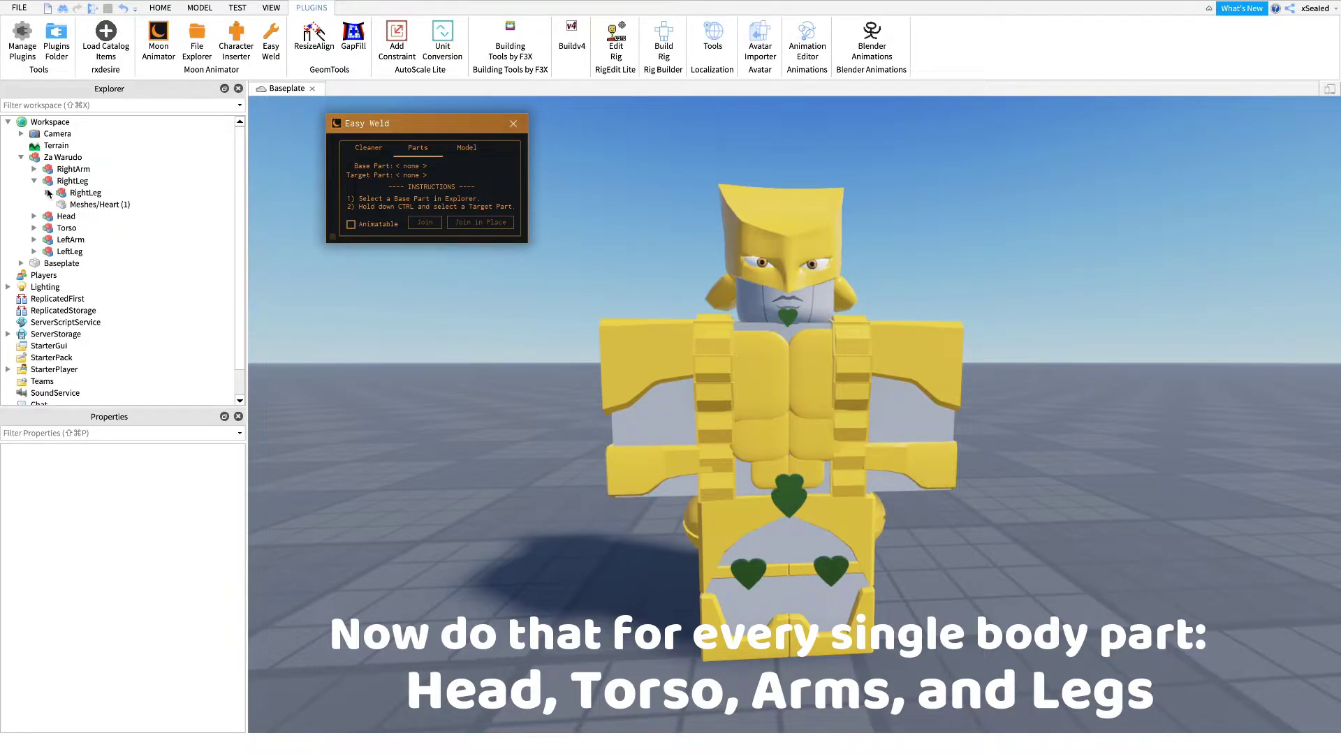
{"action": "left_click", "coordinate": [48, 192]}
{"action": "left_click", "coordinate": [78, 218]}
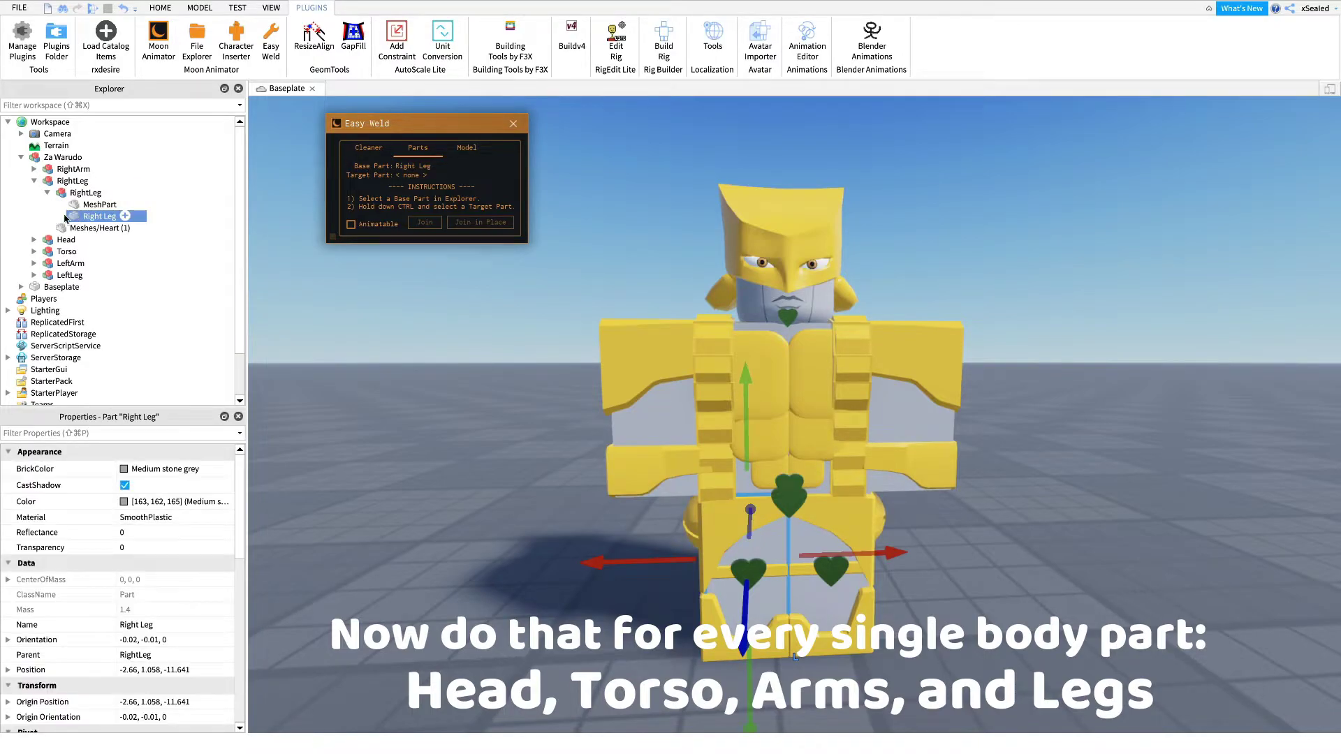
{"action": "left_click", "coordinate": [87, 205], "text": "ctrl"}
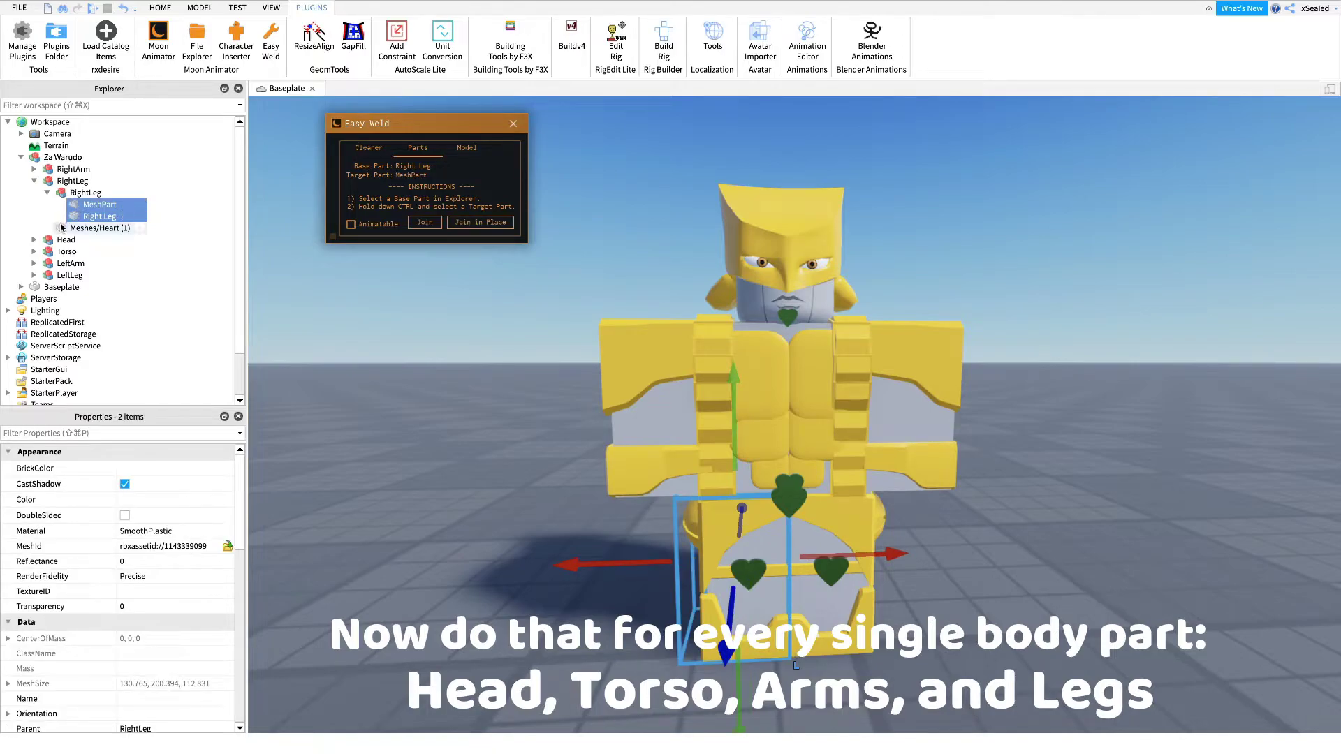
{"action": "left_click", "coordinate": [97, 229], "text": "ctrl"}
{"action": "left_click", "coordinate": [458, 222]}
{"action": "left_click", "coordinate": [34, 181]}
Step: Weld all of the Head model's MeshParts, Hat and Meshes/Heart (1) to the Head base part with Join in Place
{"action": "left_click", "coordinate": [35, 193]}
{"action": "left_click", "coordinate": [75, 215]}
{"action": "left_click", "coordinate": [75, 240], "text": "ctrl"}
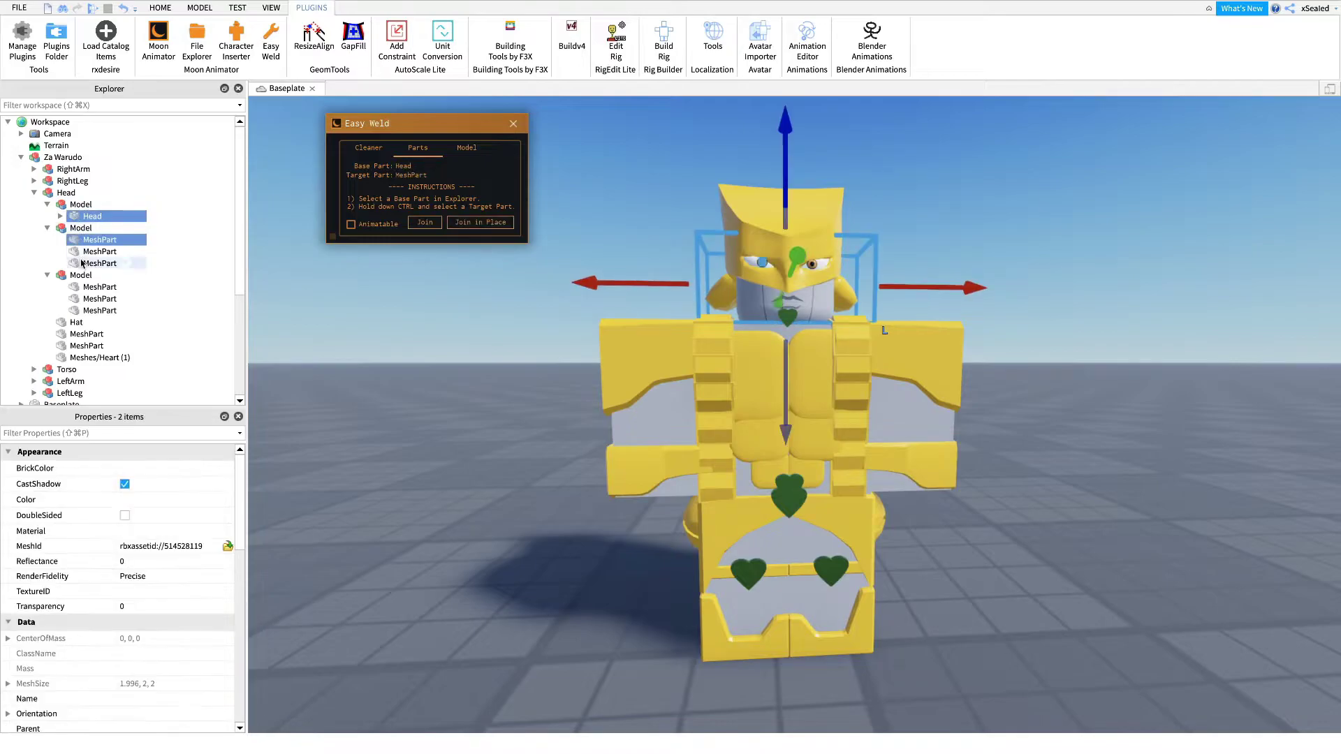
{"action": "left_click", "coordinate": [76, 251], "text": "ctrl"}
{"action": "left_click", "coordinate": [75, 264], "text": "ctrl"}
{"action": "left_click", "coordinate": [76, 287], "text": "ctrl"}
{"action": "left_click", "coordinate": [75, 299], "text": "ctrl"}
{"action": "left_click", "coordinate": [75, 310], "text": "ctrl"}
{"action": "left_click", "coordinate": [75, 322], "text": "ctrl"}
{"action": "left_click", "coordinate": [75, 334], "text": "ctrl"}
{"action": "left_click", "coordinate": [74, 345], "text": "ctrl"}
{"action": "left_click", "coordinate": [74, 358], "text": "ctrl"}
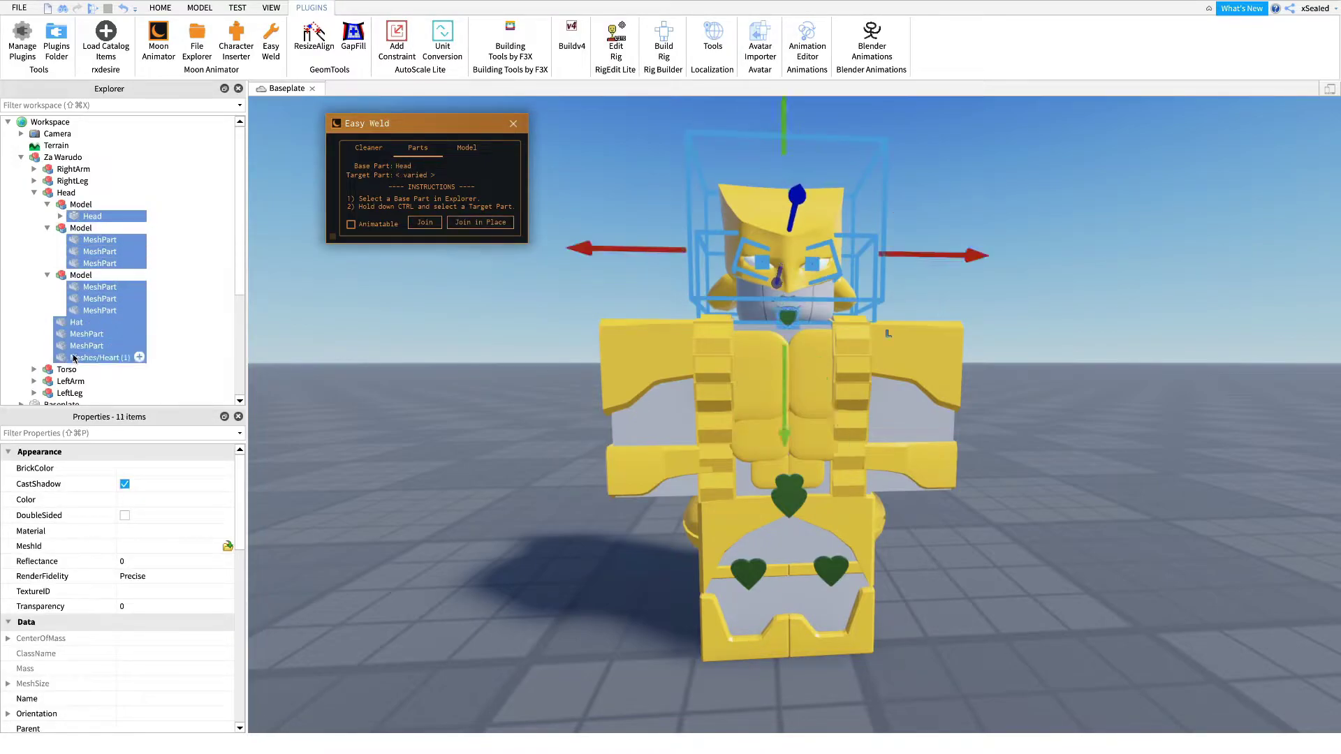
{"action": "left_click", "coordinate": [489, 223]}
{"action": "left_click", "coordinate": [33, 192]}
Step: Weld the Torso model's MeshParts, hearts and Straps to the Torso base part with Join in Place, leaving out the HumanoidRootPart
{"action": "left_click", "coordinate": [33, 204]}
{"action": "scroll", "coordinate": [50, 171], "scroll_direction": "down", "scroll_amount": 2}
{"action": "left_click", "coordinate": [89, 207]}
{"action": "left_click", "coordinate": [79, 195], "text": "ctrl"}
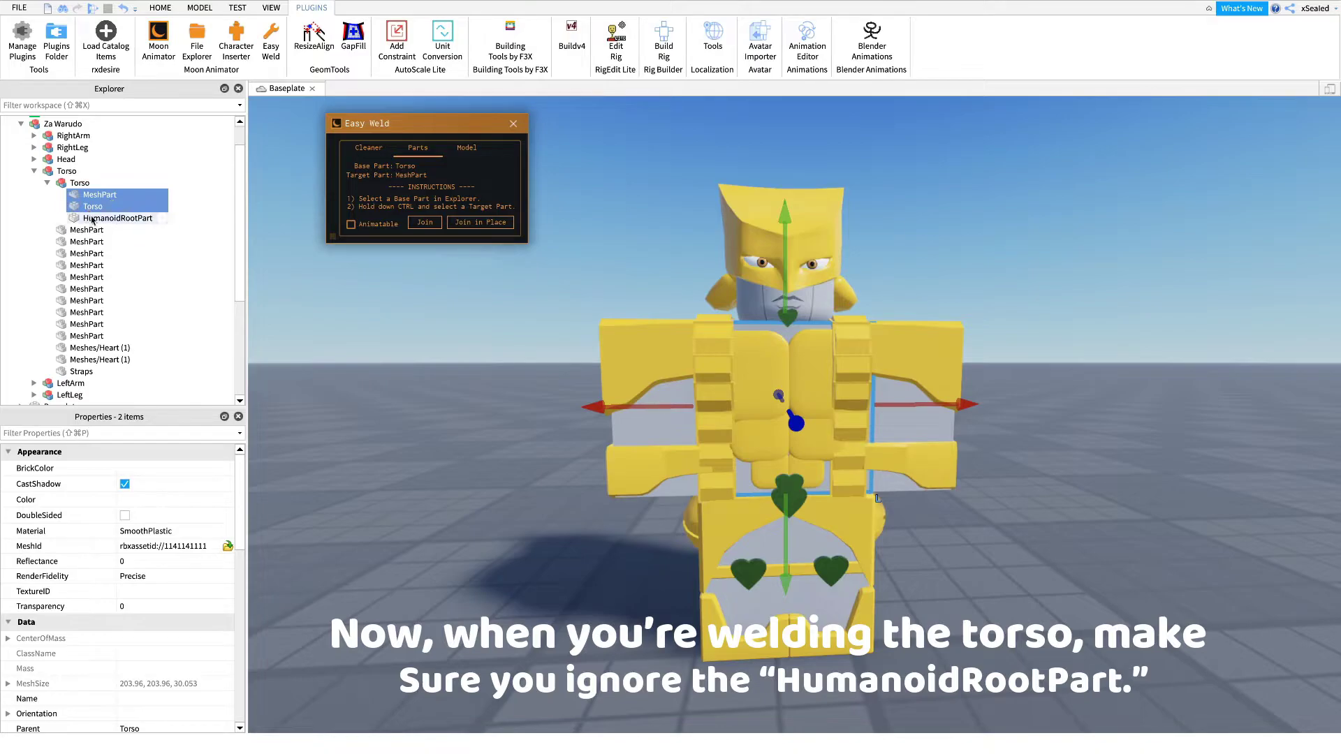
{"action": "left_click", "coordinate": [77, 230], "text": "ctrl"}
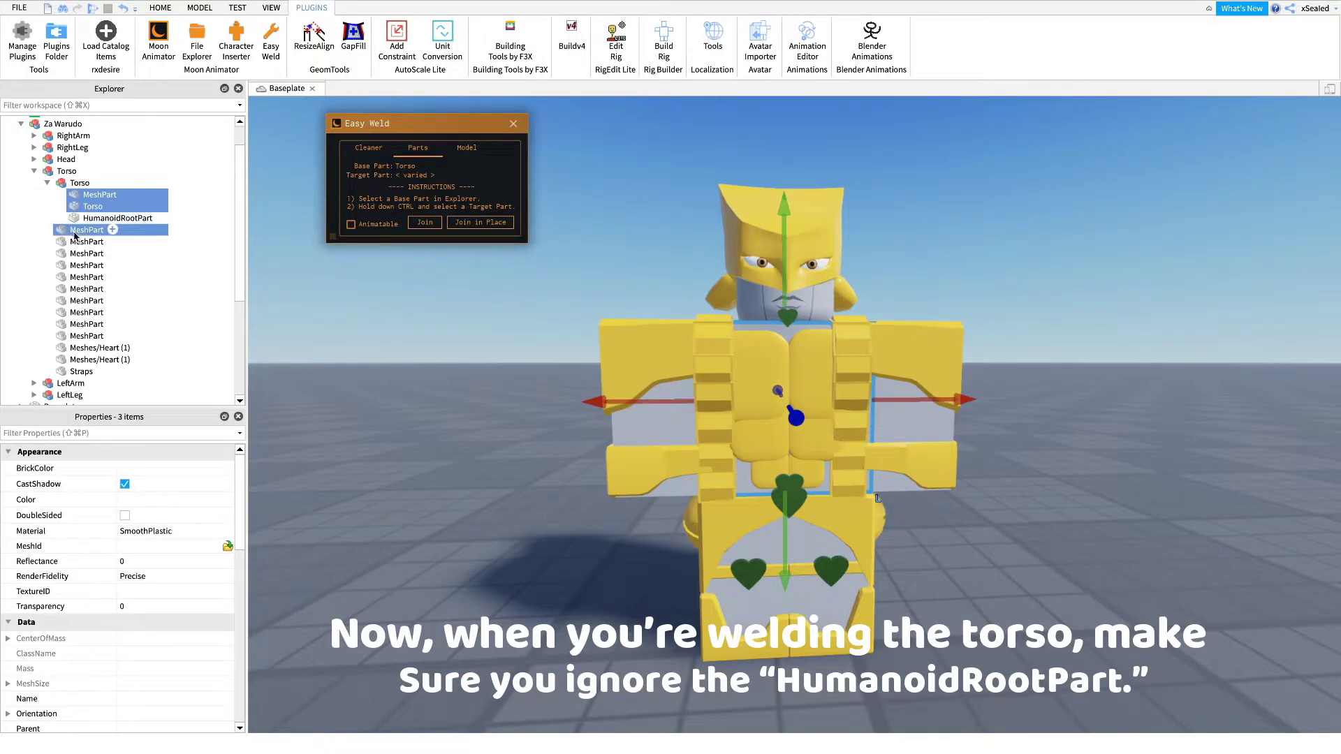
{"action": "left_click", "coordinate": [76, 242], "text": "ctrl"}
{"action": "left_click", "coordinate": [77, 254], "text": "ctrl"}
{"action": "left_click", "coordinate": [77, 266], "text": "ctrl"}
{"action": "left_click", "coordinate": [77, 277], "text": "ctrl"}
{"action": "left_click", "coordinate": [76, 288], "text": "ctrl"}
{"action": "left_click", "coordinate": [79, 371], "text": "shift"}
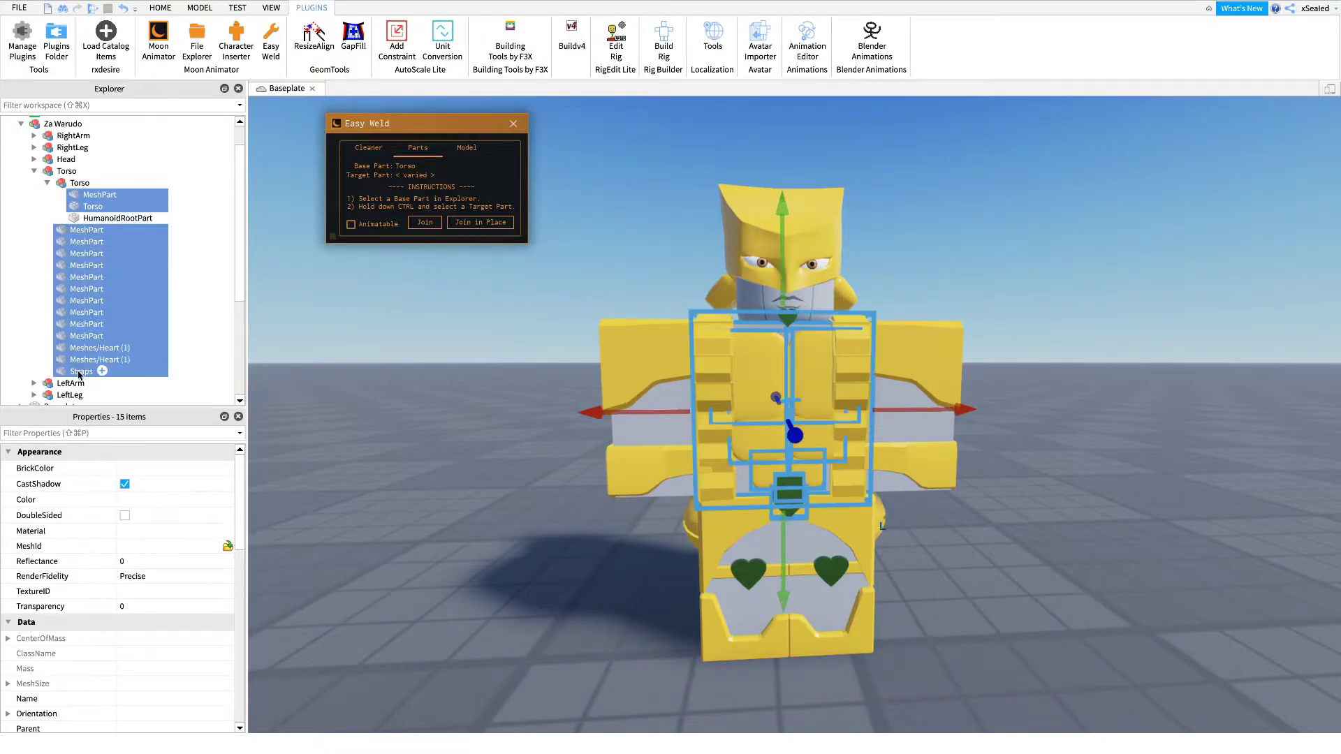
{"action": "left_click", "coordinate": [512, 223]}
{"action": "left_click", "coordinate": [33, 181]}
Step: Weld the LeftArm model's MeshPart and Meshes/Heart (1) to the Left Arm base part with Join in Place
{"action": "left_click", "coordinate": [33, 216]}
{"action": "left_click", "coordinate": [71, 251]}
{"action": "left_click", "coordinate": [78, 241], "text": "ctrl"}
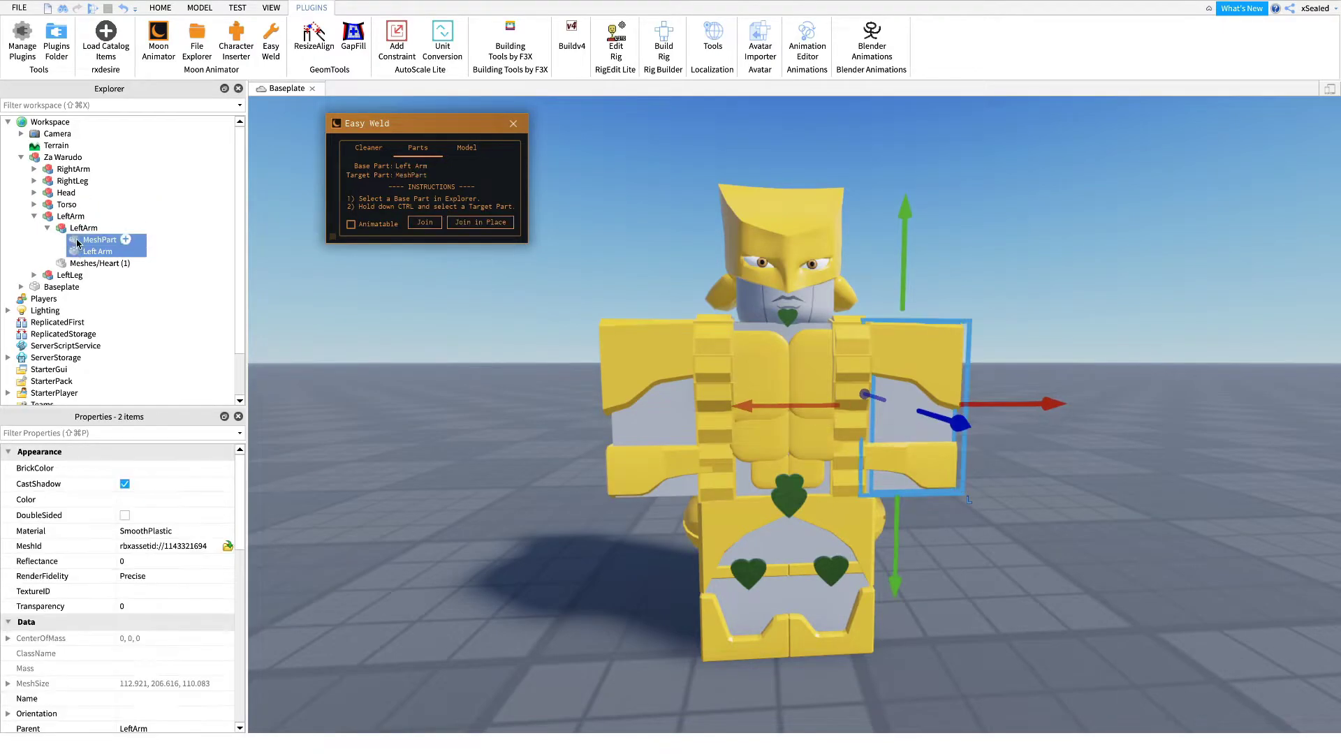
{"action": "left_click", "coordinate": [492, 224]}
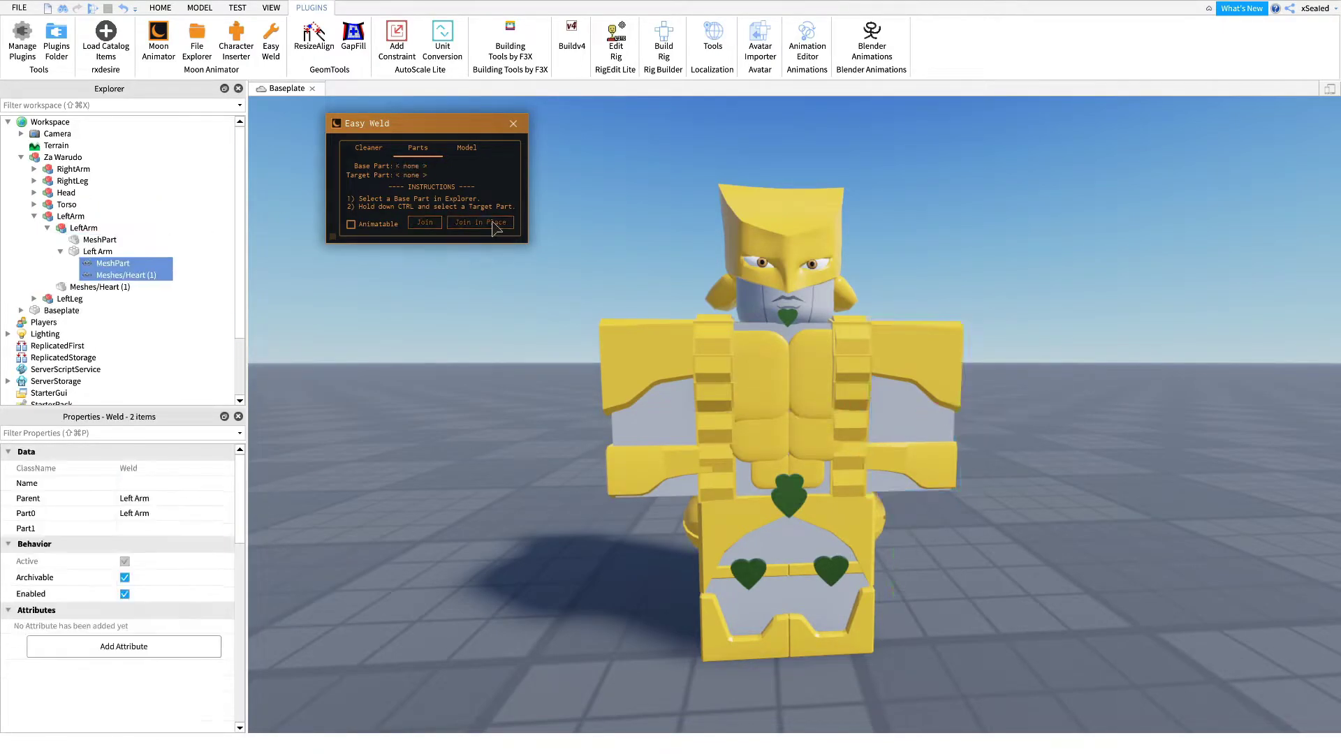
{"action": "left_click", "coordinate": [34, 217]}
Step: Weld the LeftLeg model's MeshPart and Meshes/Heart (1) to the Left Leg base part with Join in Place
{"action": "left_click", "coordinate": [35, 228]}
{"action": "left_click", "coordinate": [96, 264]}
{"action": "left_click", "coordinate": [98, 251], "text": "ctrl"}
{"action": "left_click", "coordinate": [75, 276], "text": "ctrl"}
{"action": "left_click", "coordinate": [477, 221]}
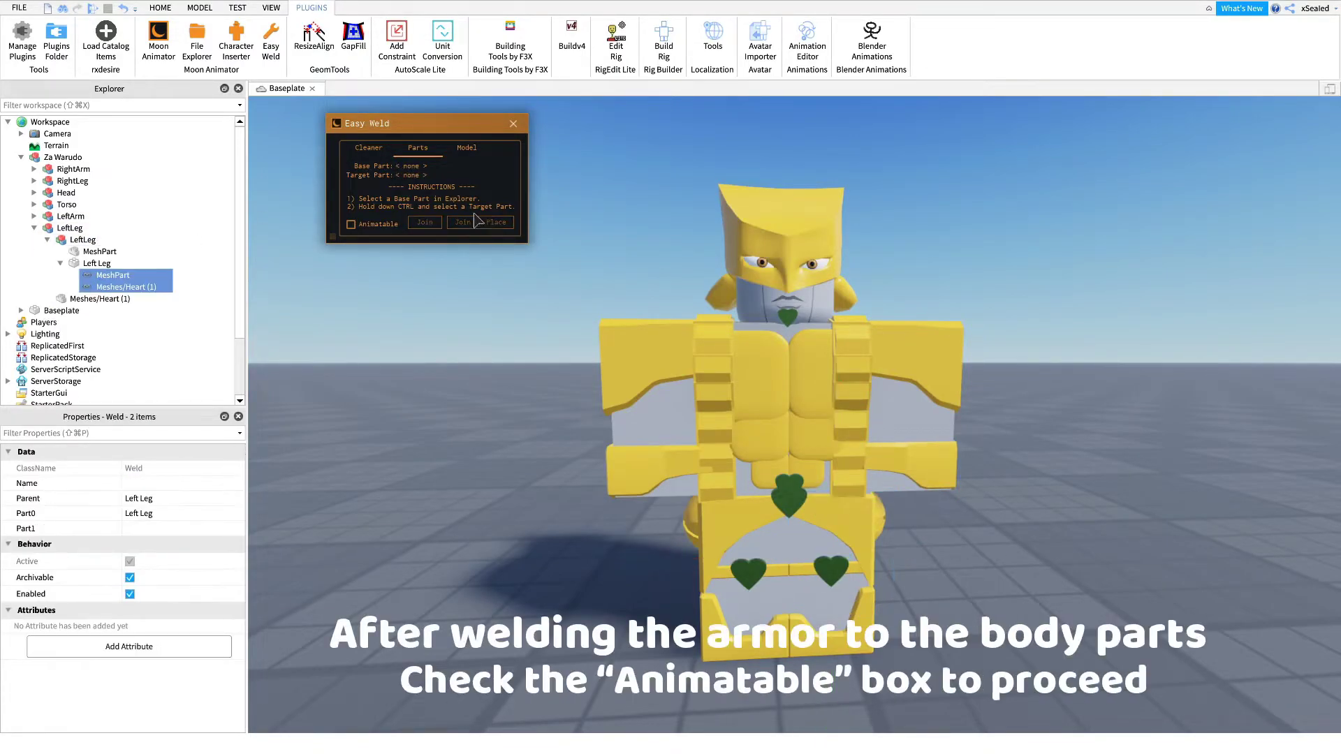
{"action": "left_click", "coordinate": [218, 188]}
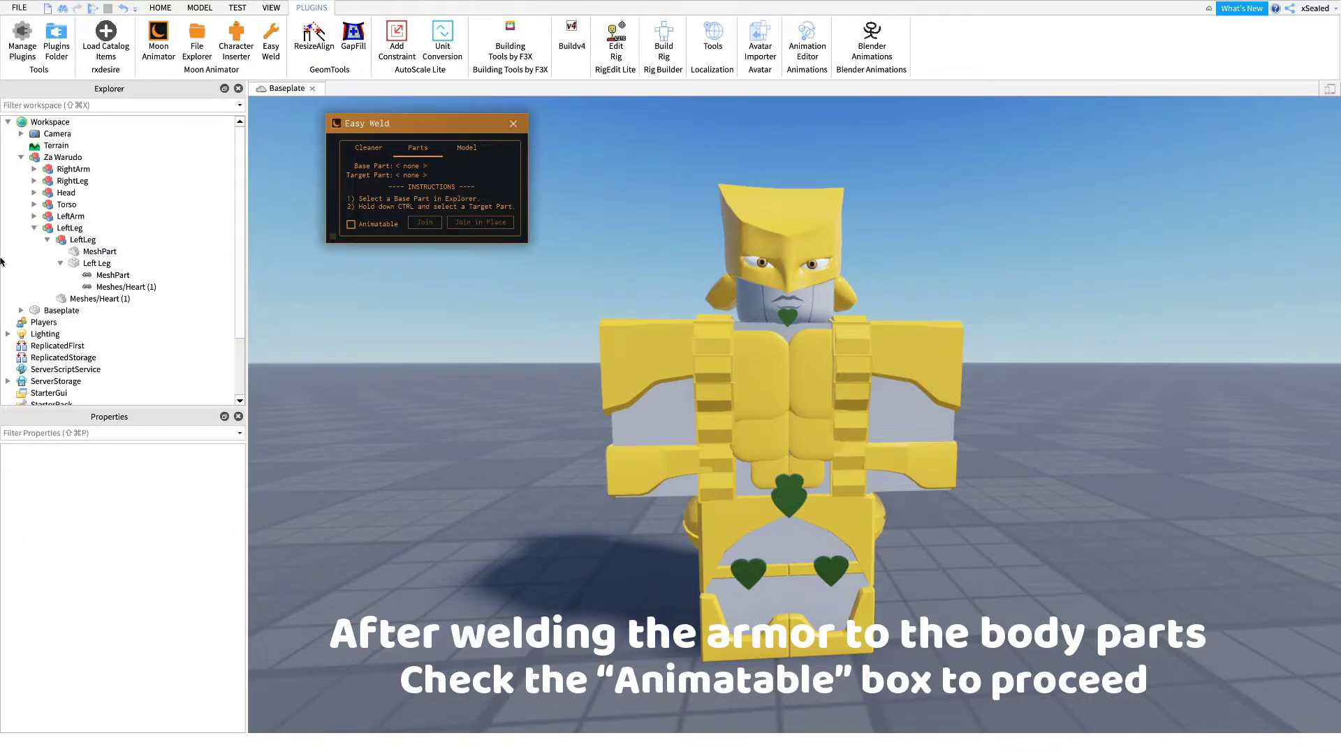
{"action": "left_click", "coordinate": [35, 229]}
Step: Turn on Animatable and join the Torso part to the HumanoidRootPart base part with Join in Place
{"action": "left_click", "coordinate": [352, 225]}
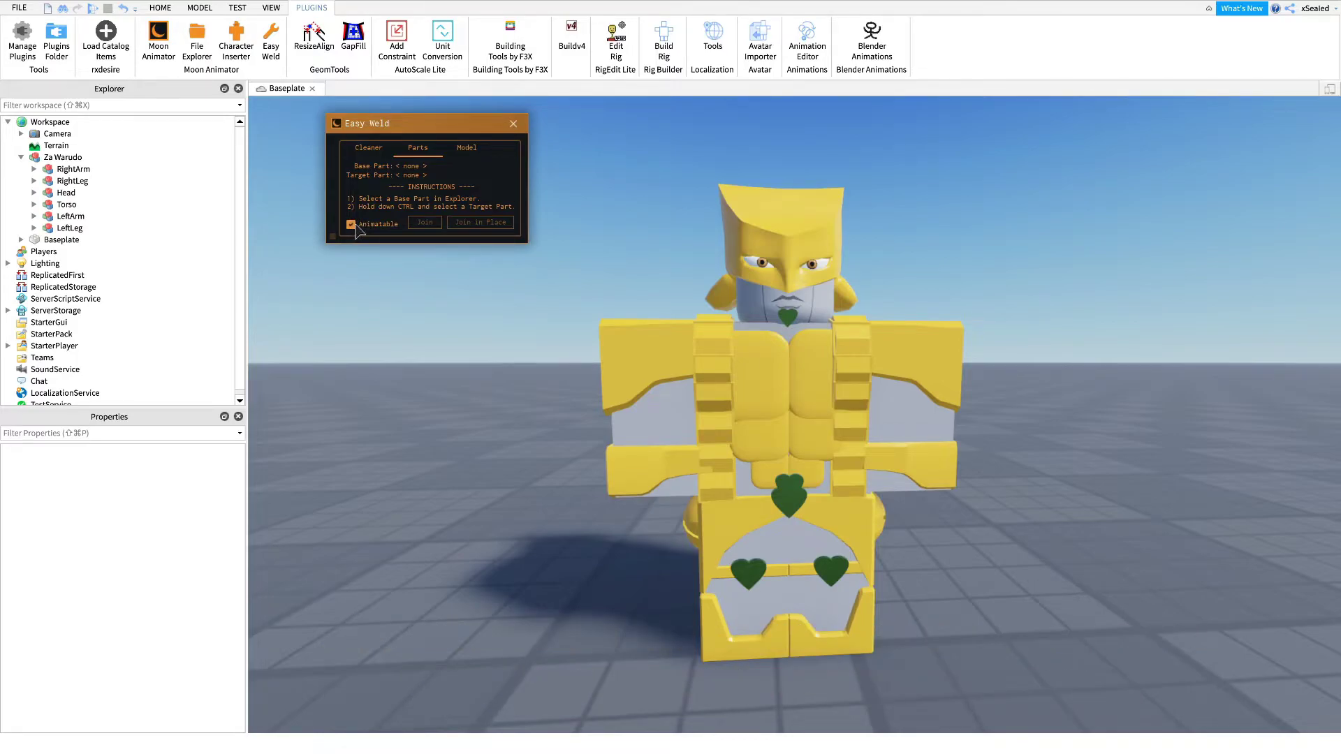
{"action": "left_click", "coordinate": [34, 205]}
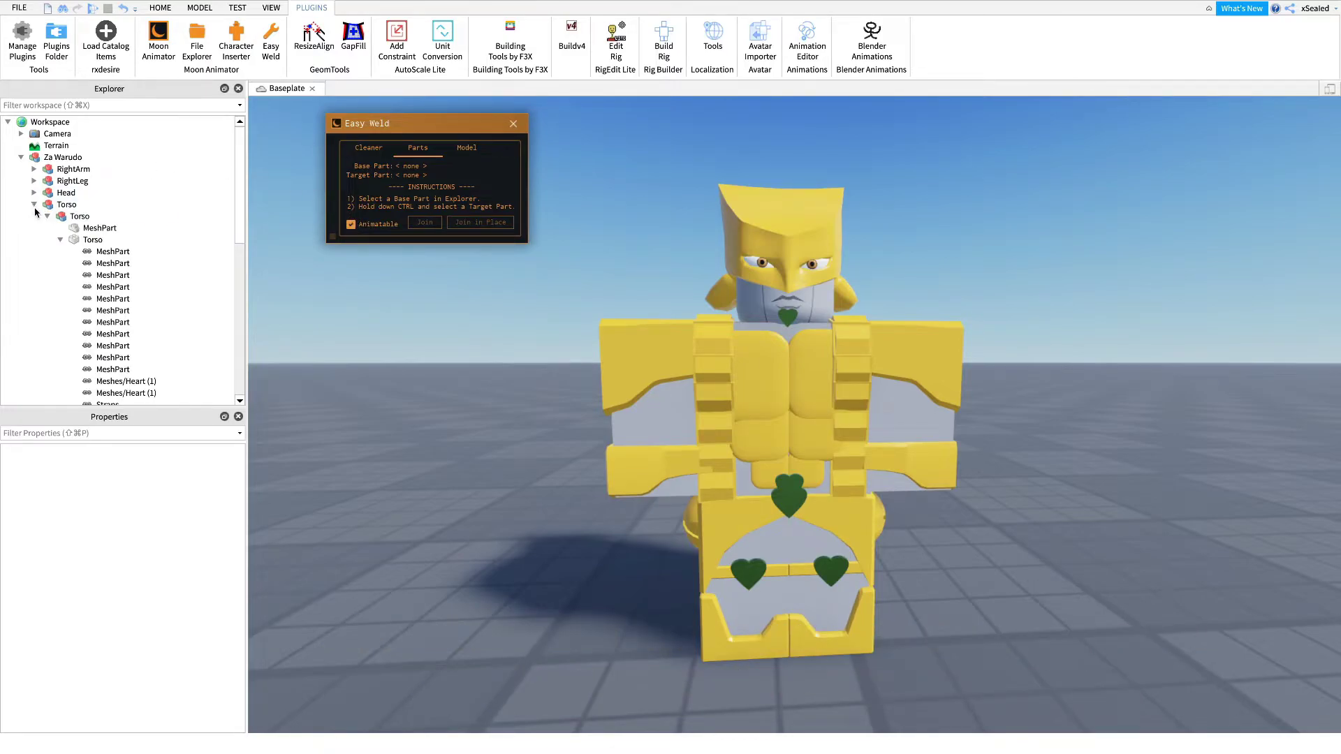
{"action": "left_click", "coordinate": [60, 240]}
{"action": "scroll", "coordinate": [63, 239], "scroll_direction": "down", "scroll_amount": 2}
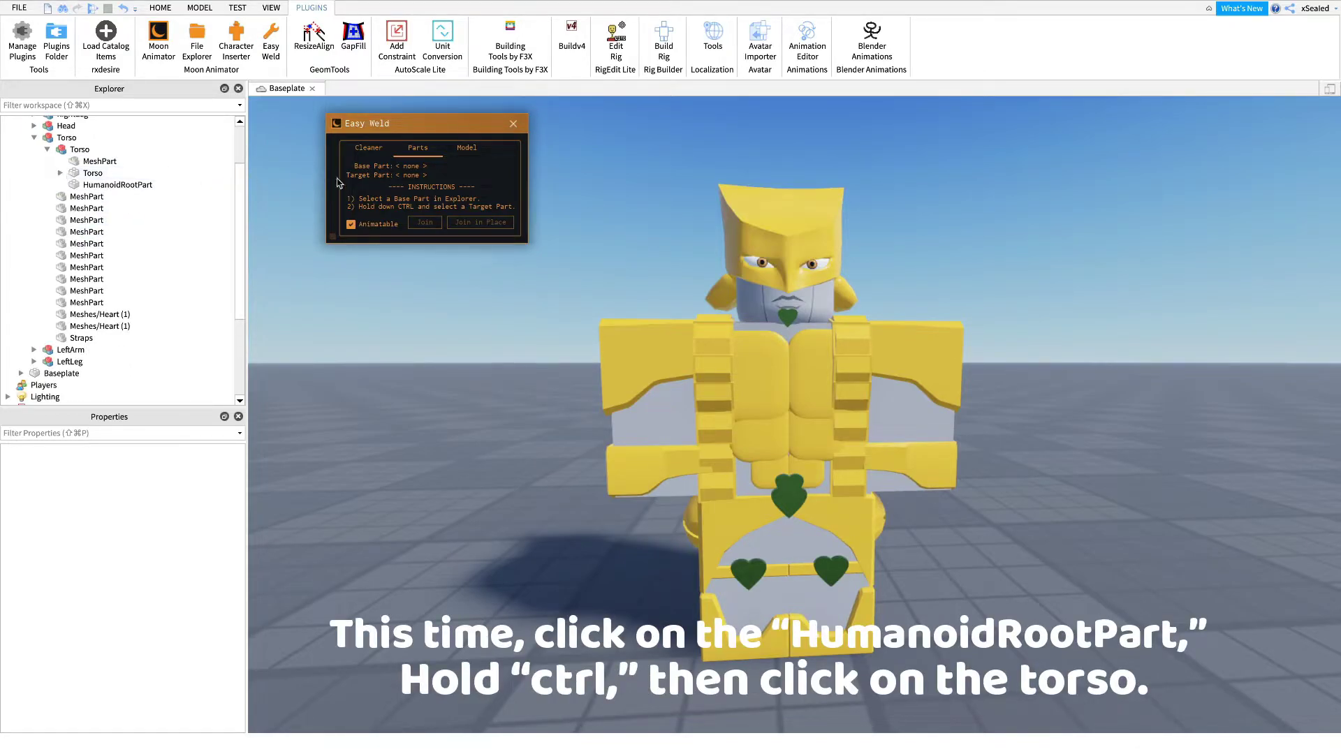
{"action": "left_click", "coordinate": [118, 185]}
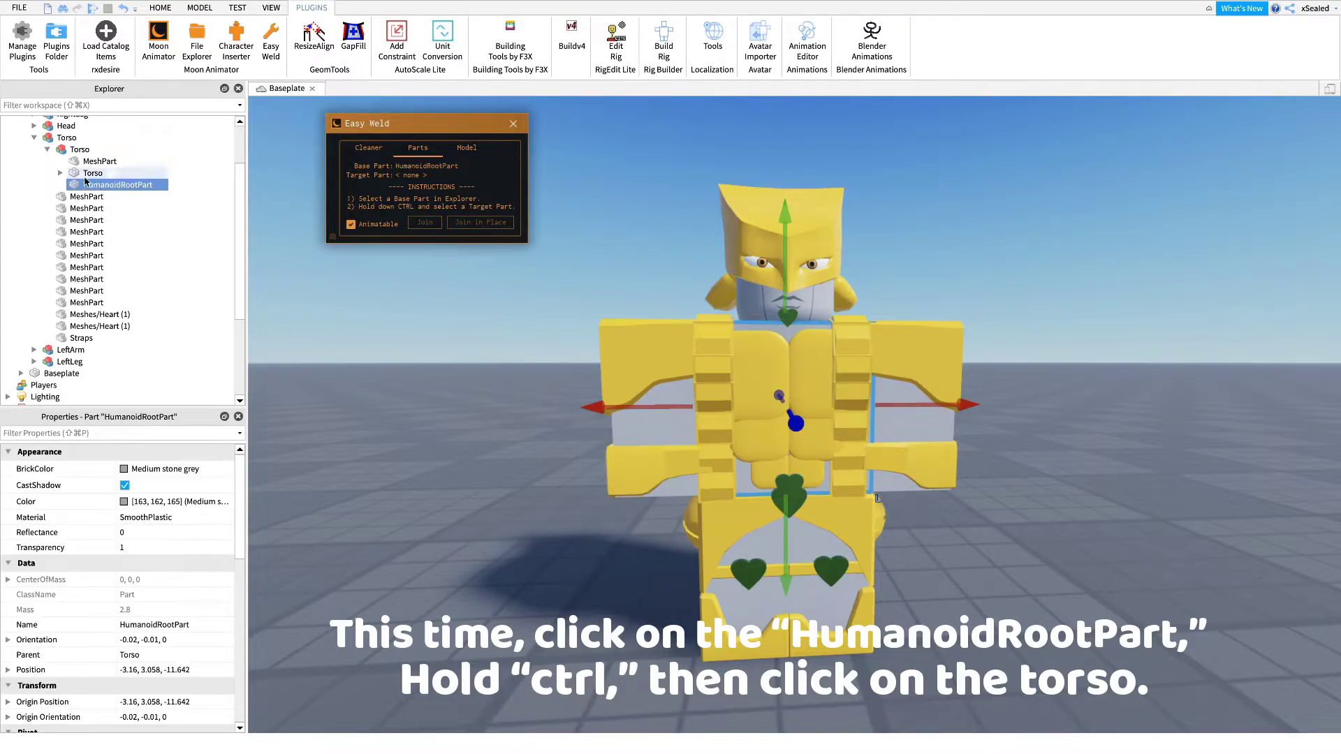
{"action": "left_click", "coordinate": [87, 175], "text": "ctrl"}
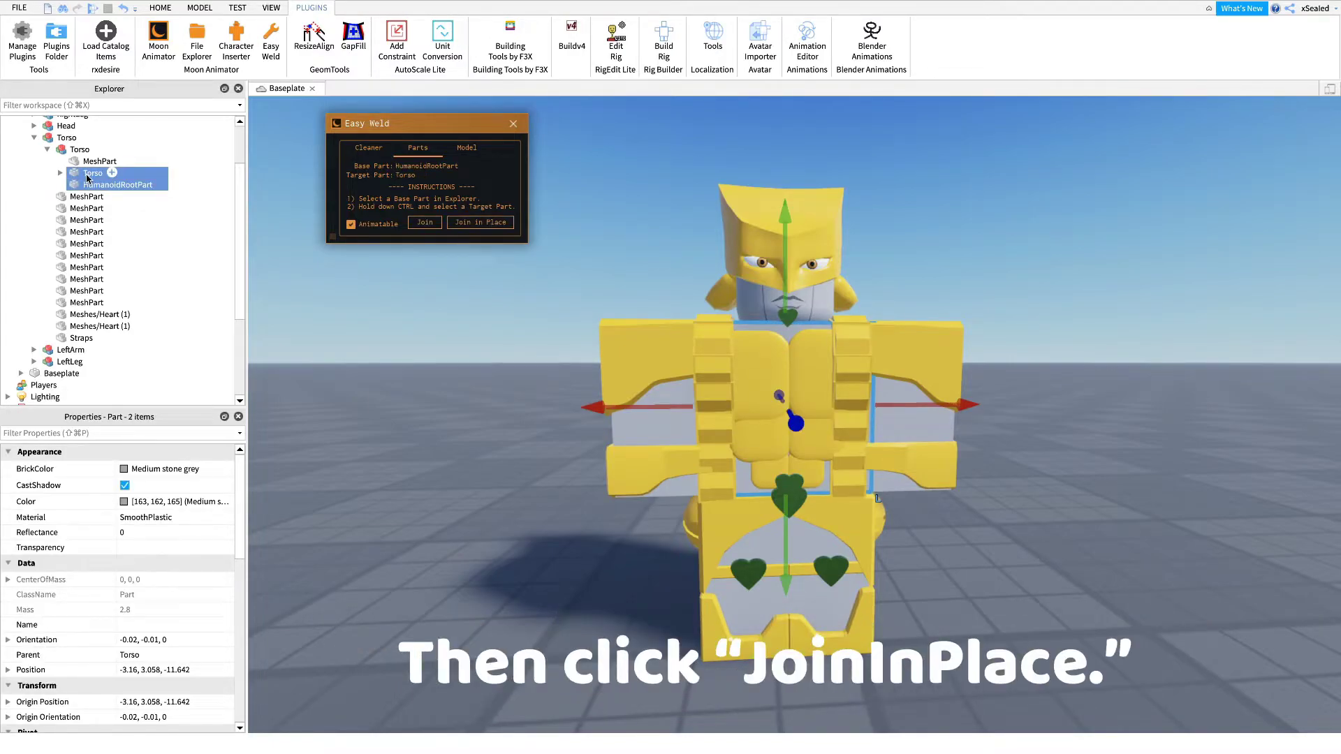
{"action": "left_click", "coordinate": [474, 224]}
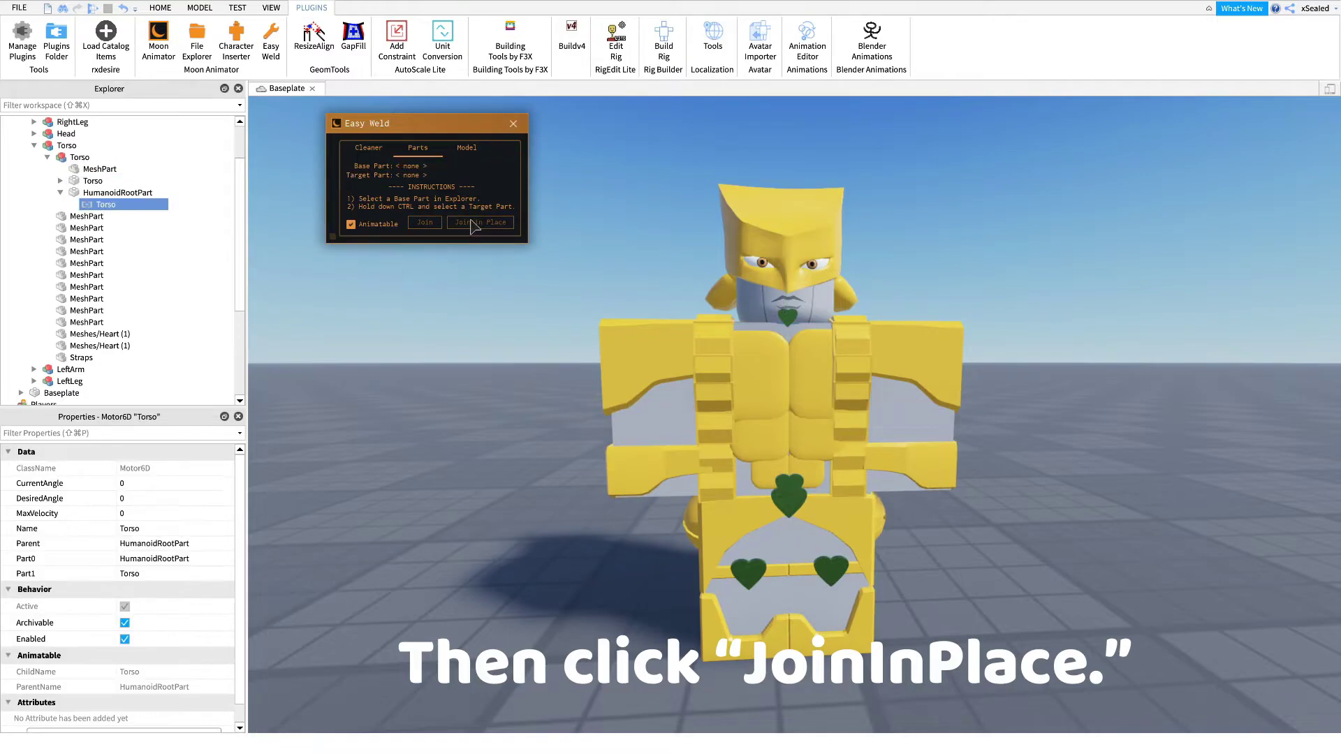
{"action": "left_click", "coordinate": [60, 192]}
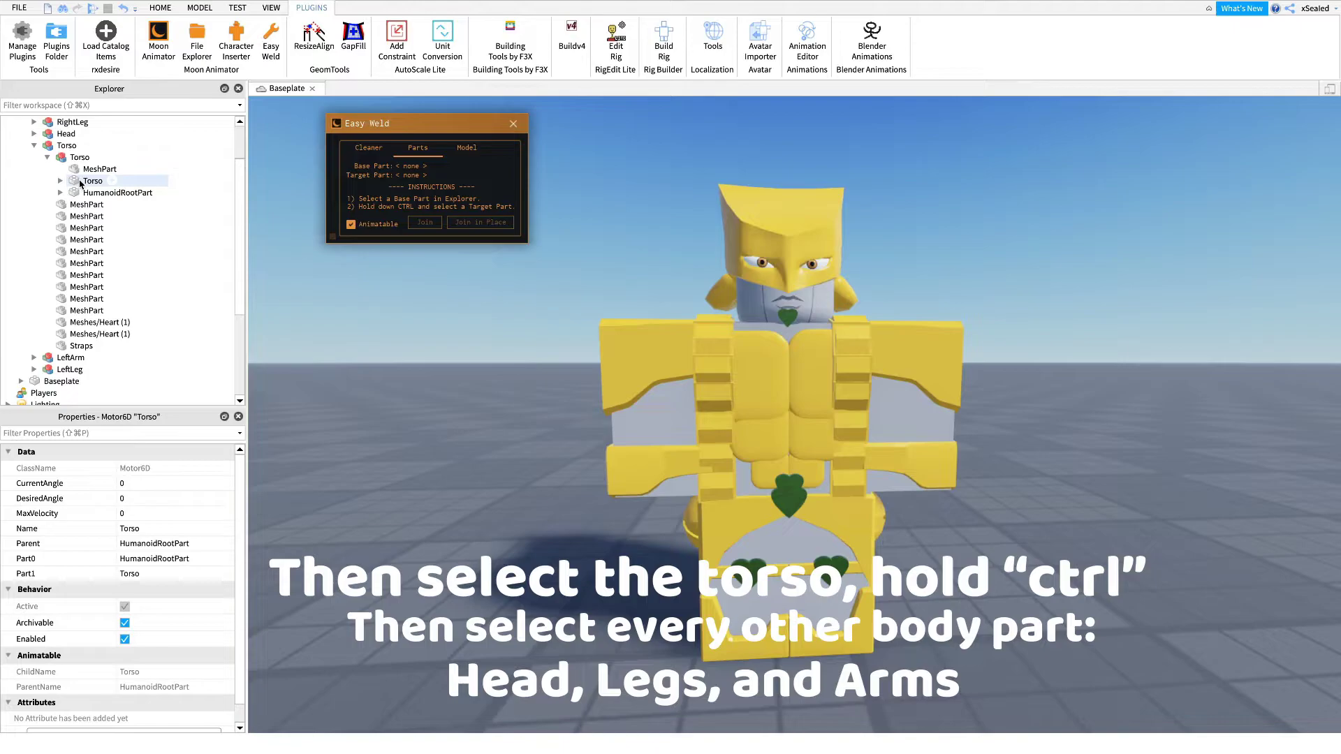
Step: Set the Torso part as the weld base and expand the LeftLeg, LeftArm, Head, RightLeg and RightArm models
{"action": "left_click", "coordinate": [81, 183]}
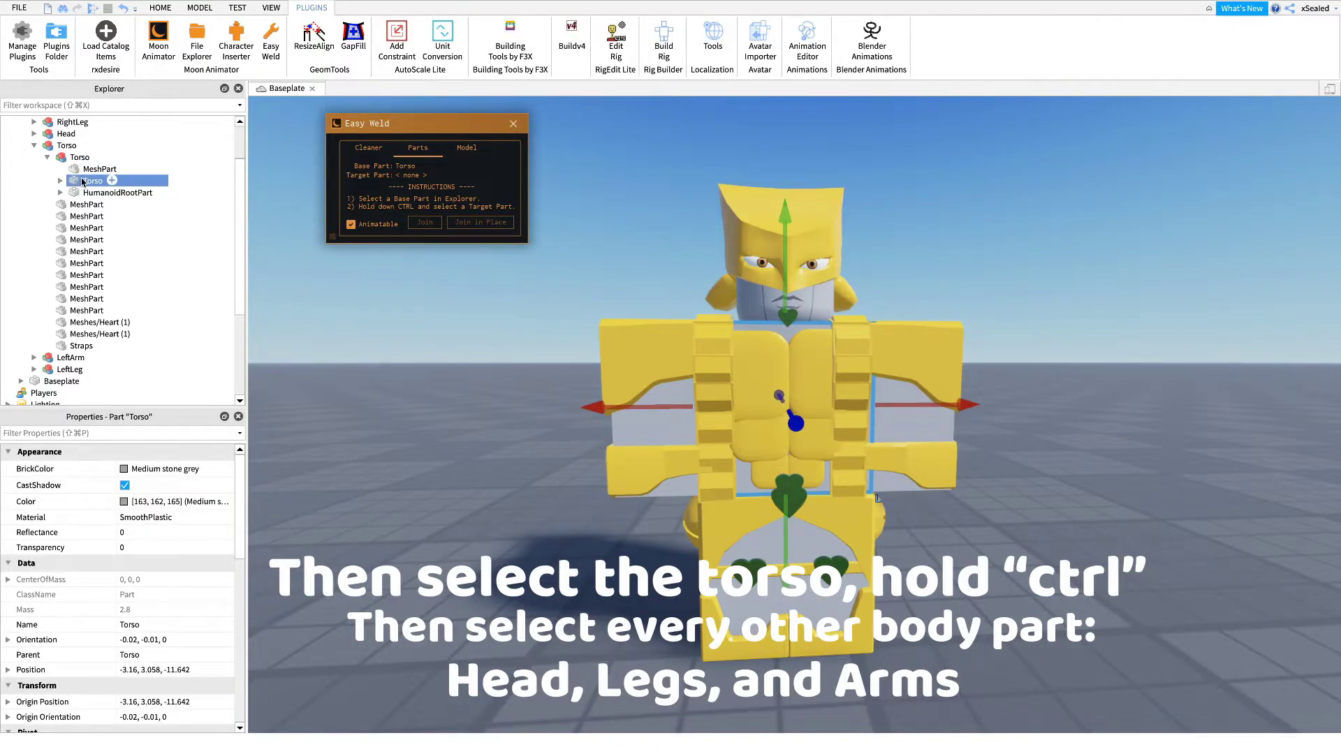
{"action": "scroll", "coordinate": [81, 182], "scroll_direction": "up", "scroll_amount": 2}
{"action": "scroll", "coordinate": [56, 243], "scroll_direction": "down", "scroll_amount": 3}
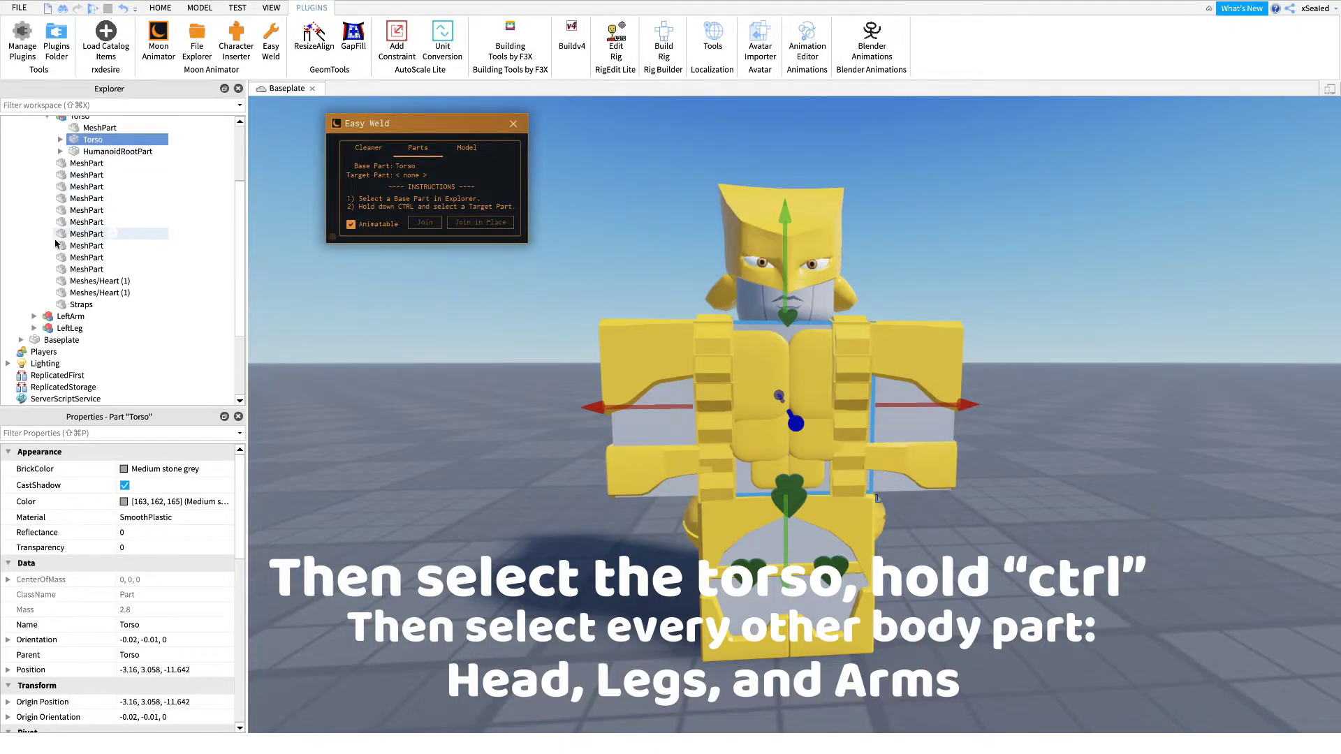
{"action": "left_click", "coordinate": [34, 329]}
{"action": "left_click", "coordinate": [34, 316]}
{"action": "scroll", "coordinate": [30, 236], "scroll_direction": "up", "scroll_amount": 5}
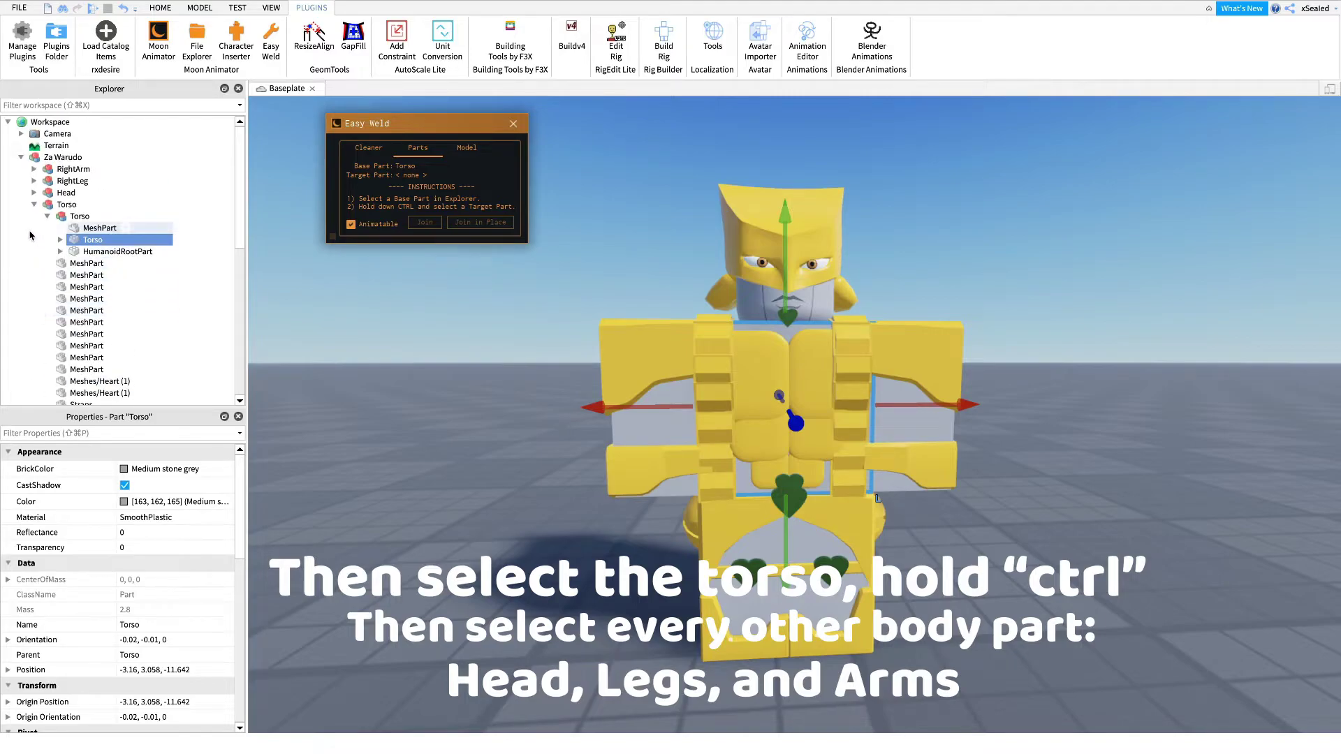
{"action": "left_click", "coordinate": [34, 193]}
{"action": "left_click", "coordinate": [34, 181]}
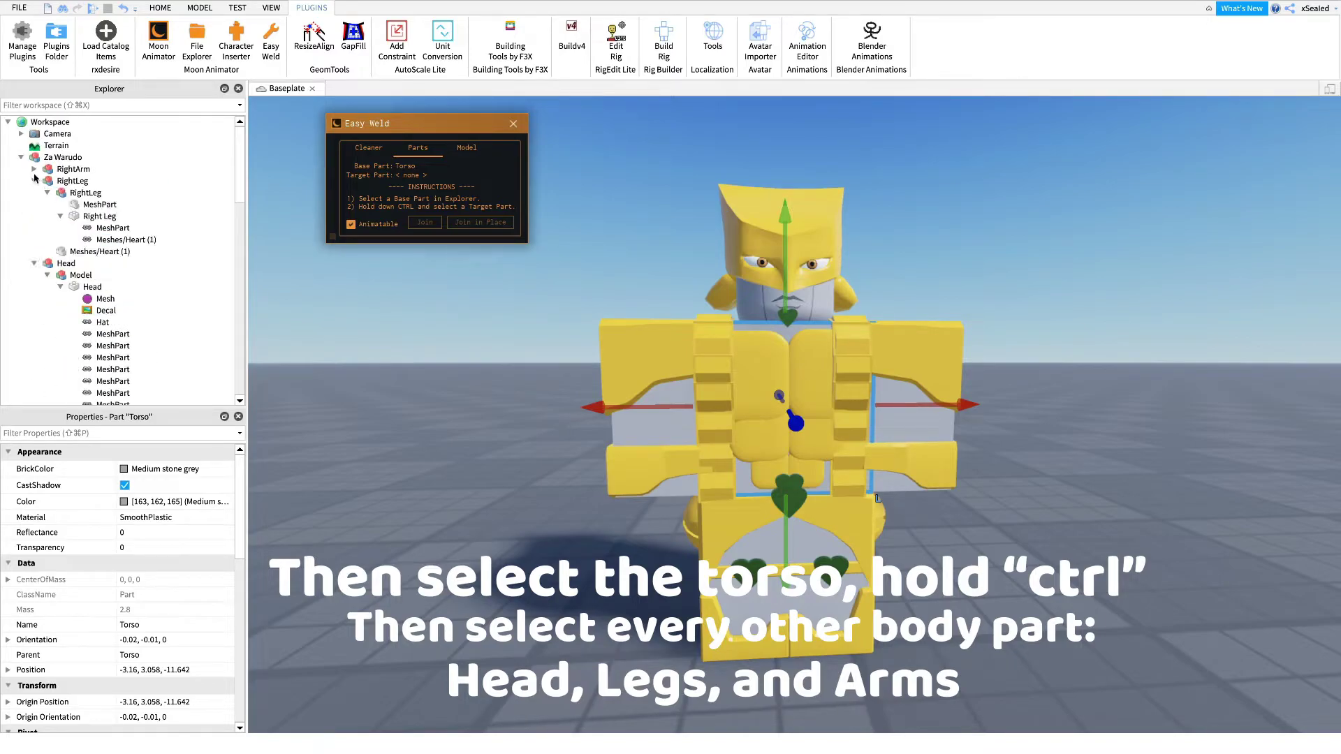
{"action": "left_click", "coordinate": [34, 169]}
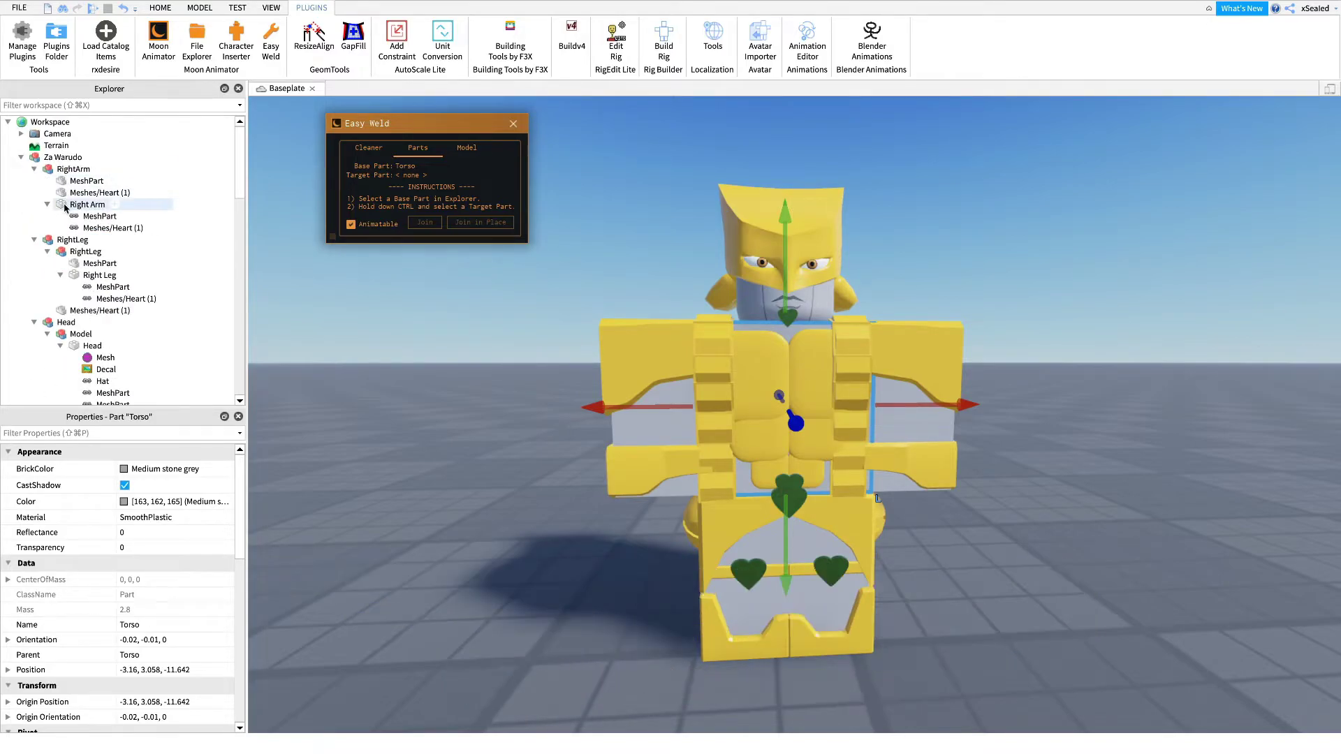
Step: Add Right Arm, Right Leg, Head, Left Arm and Left Leg as target parts and join them to the Torso with Join in Place
{"action": "left_click", "coordinate": [64, 205], "text": "ctrl"}
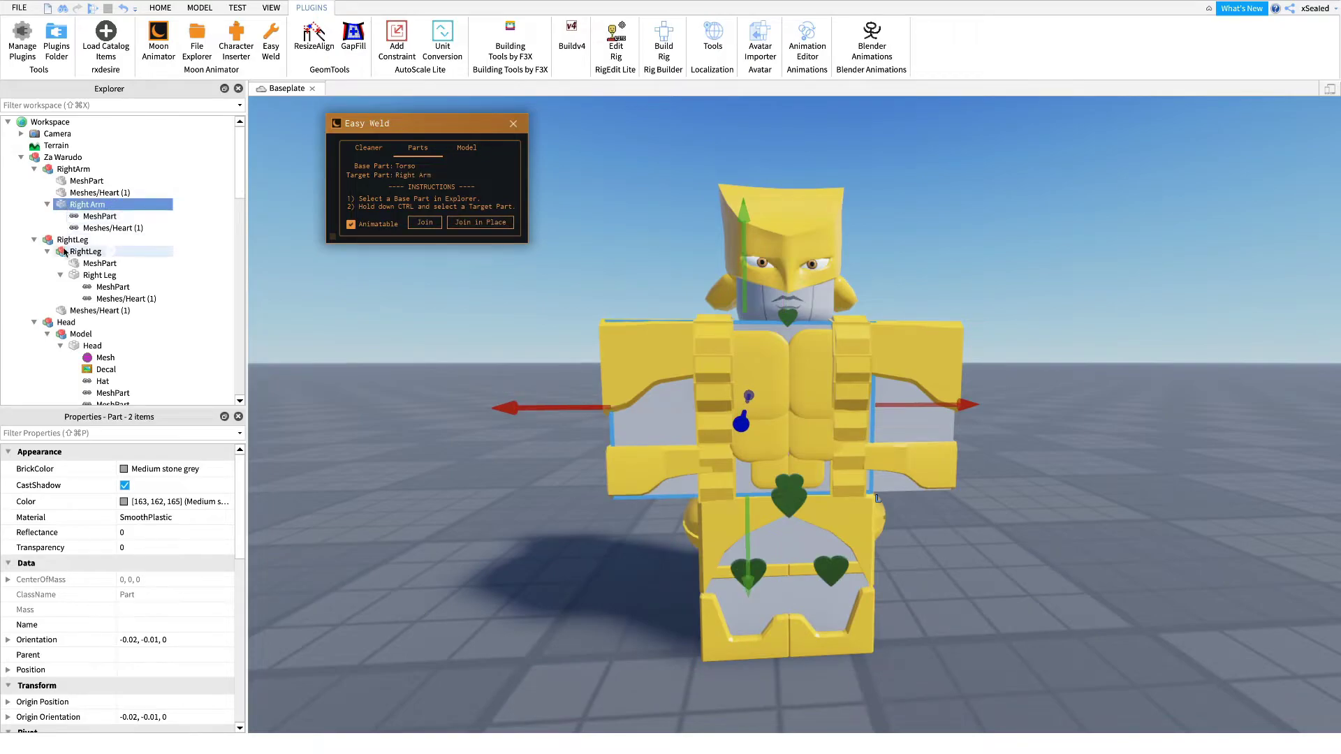
{"action": "left_click", "coordinate": [79, 277], "text": "ctrl"}
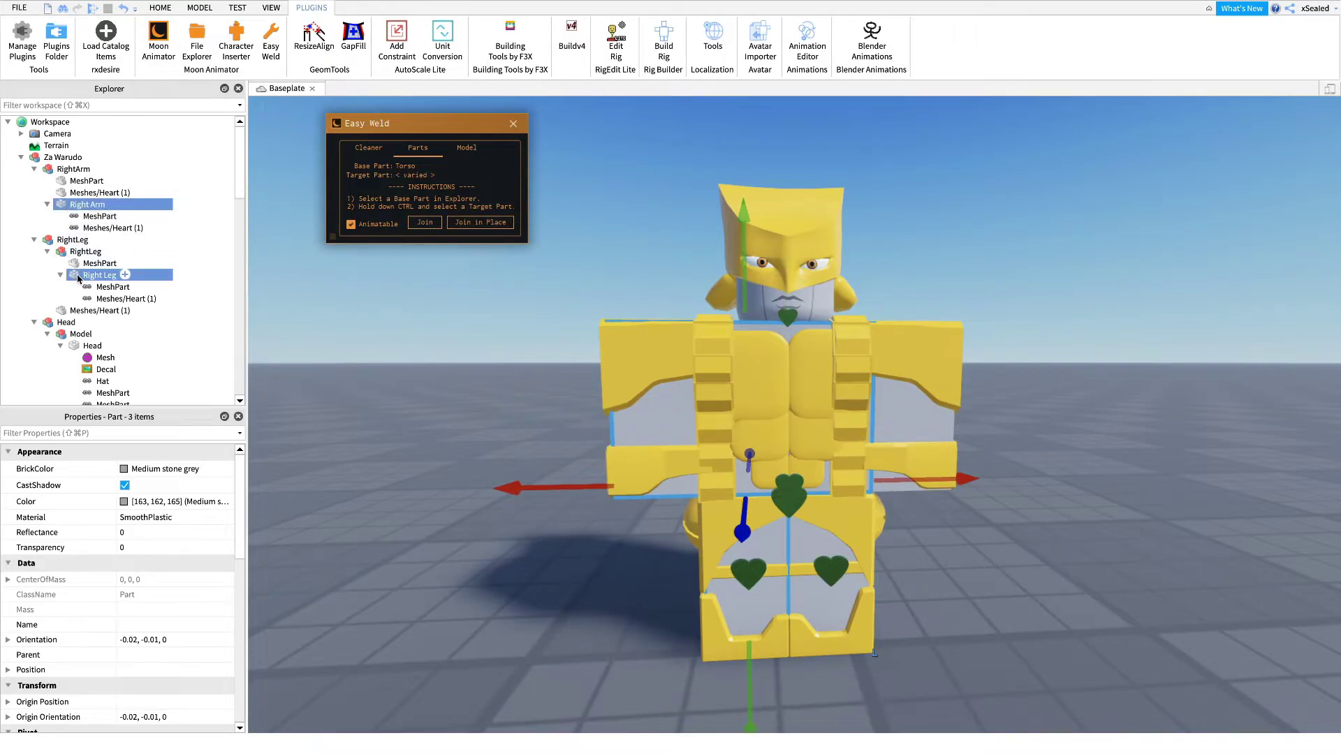
{"action": "scroll", "coordinate": [78, 277], "scroll_direction": "down", "scroll_amount": 1}
{"action": "left_click", "coordinate": [86, 311], "text": "ctrl"}
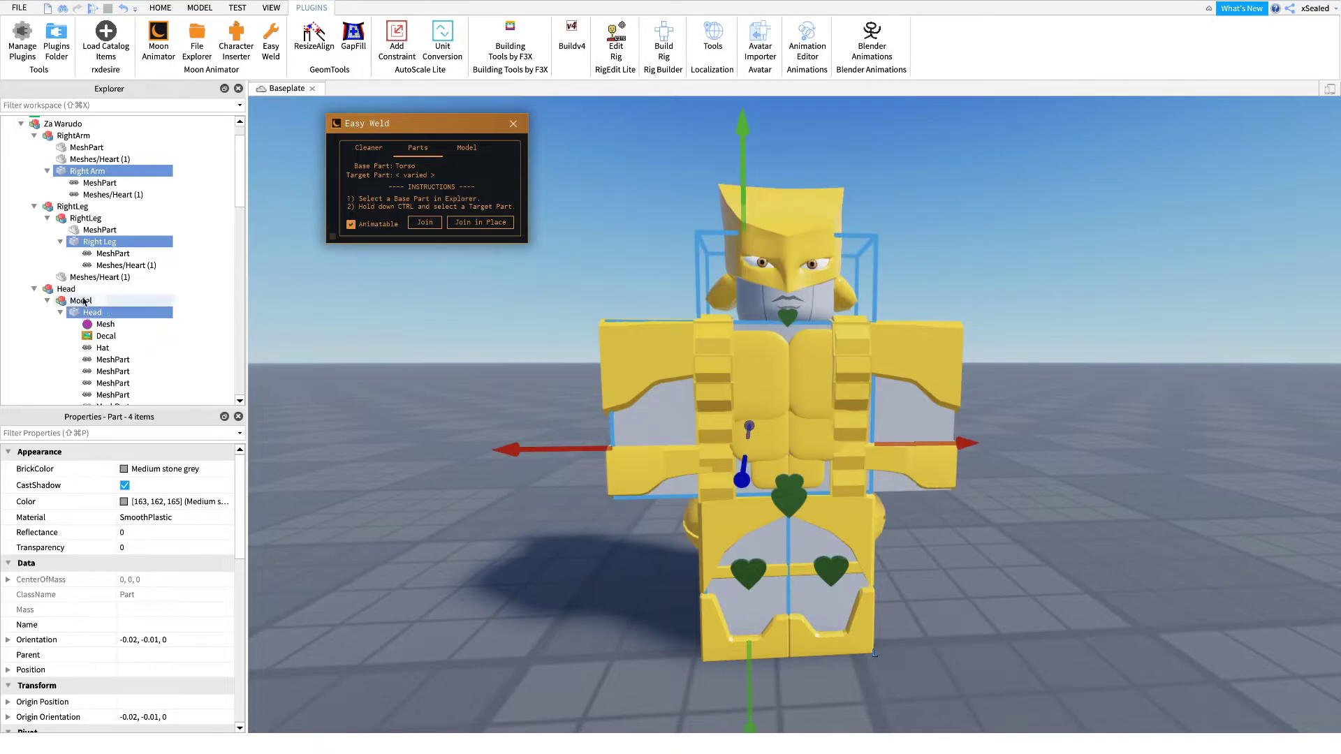
{"action": "scroll", "coordinate": [82, 297], "scroll_direction": "down", "scroll_amount": 8}
{"action": "scroll", "coordinate": [79, 289], "scroll_direction": "down", "scroll_amount": 7}
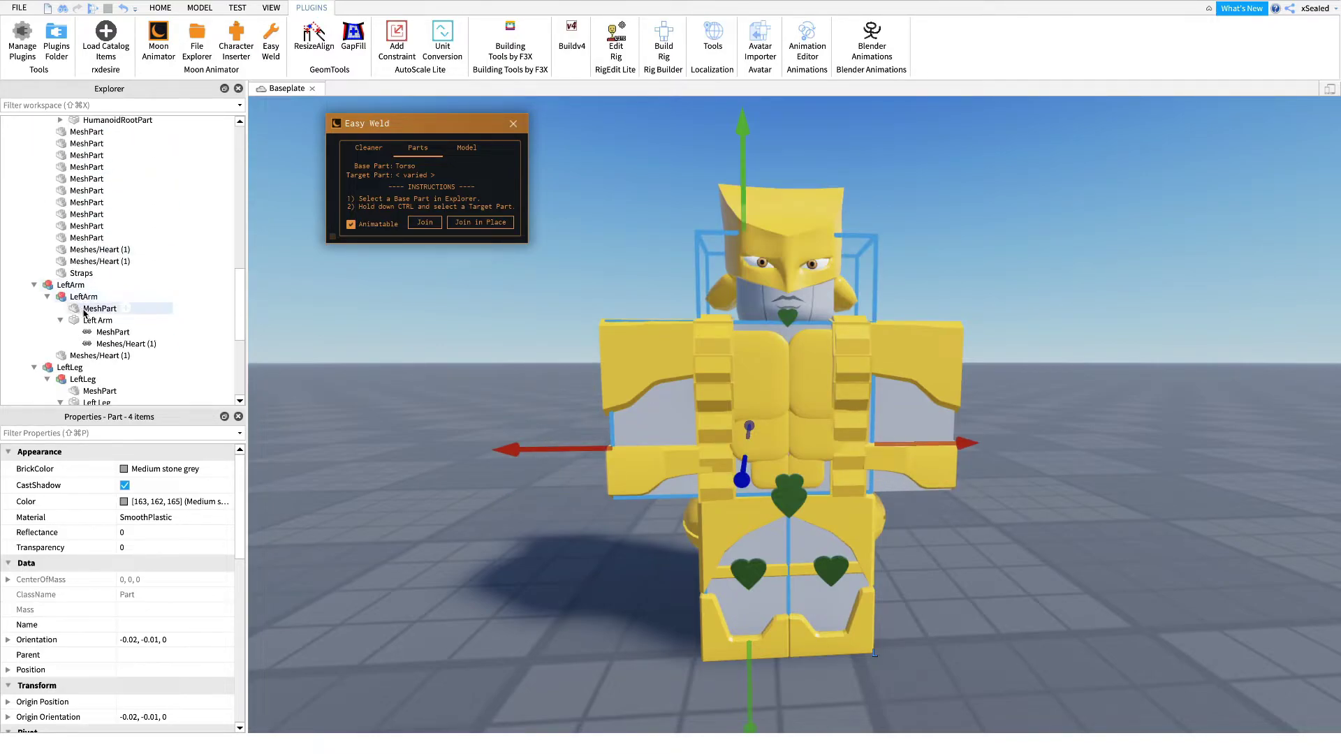
{"action": "left_click", "coordinate": [89, 320], "text": "ctrl"}
{"action": "scroll", "coordinate": [84, 321], "scroll_direction": "down", "scroll_amount": 2}
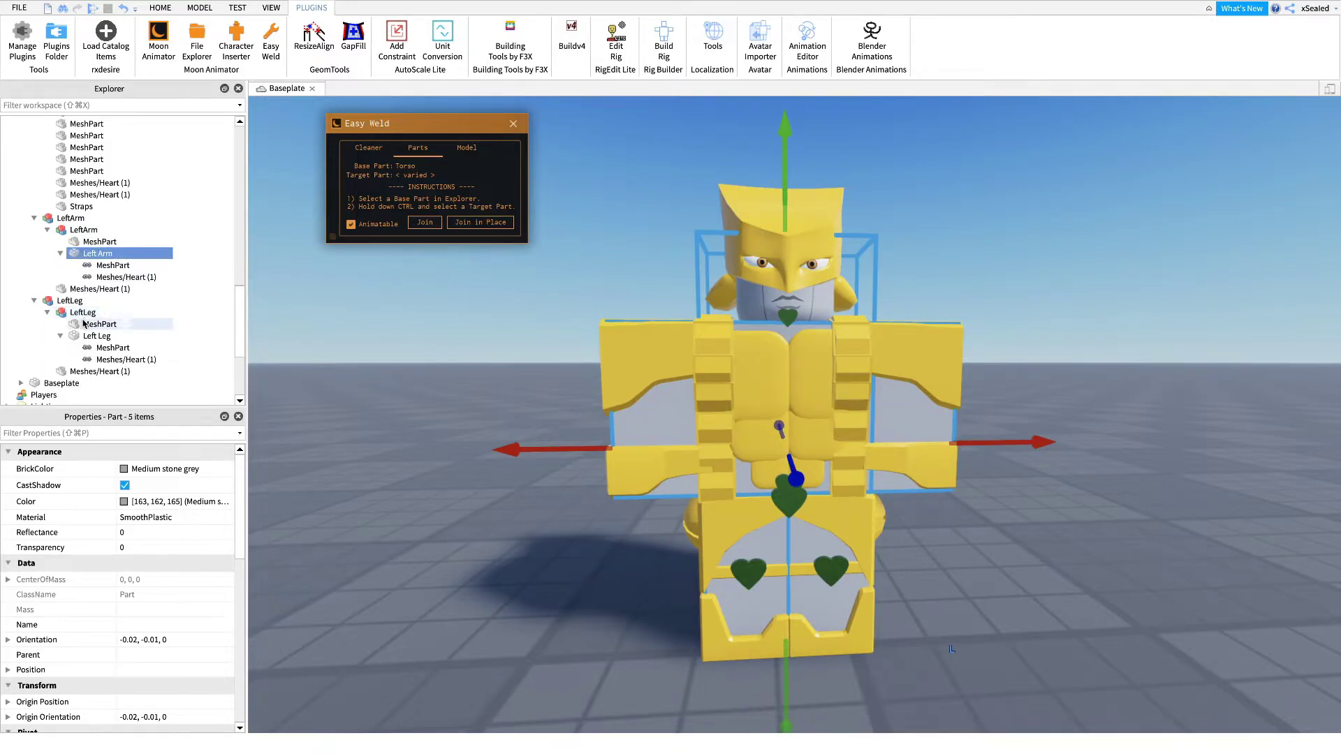
{"action": "left_click", "coordinate": [87, 336], "text": "ctrl"}
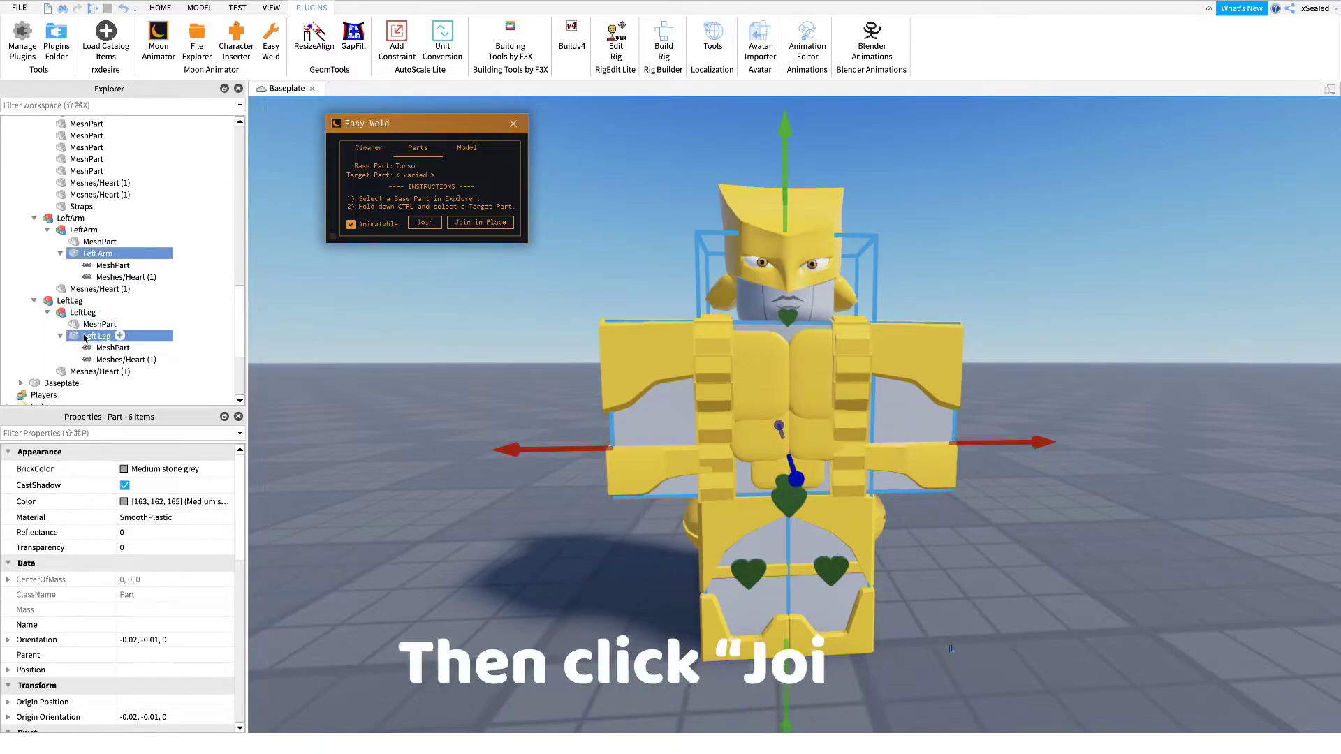
{"action": "left_click", "coordinate": [488, 224]}
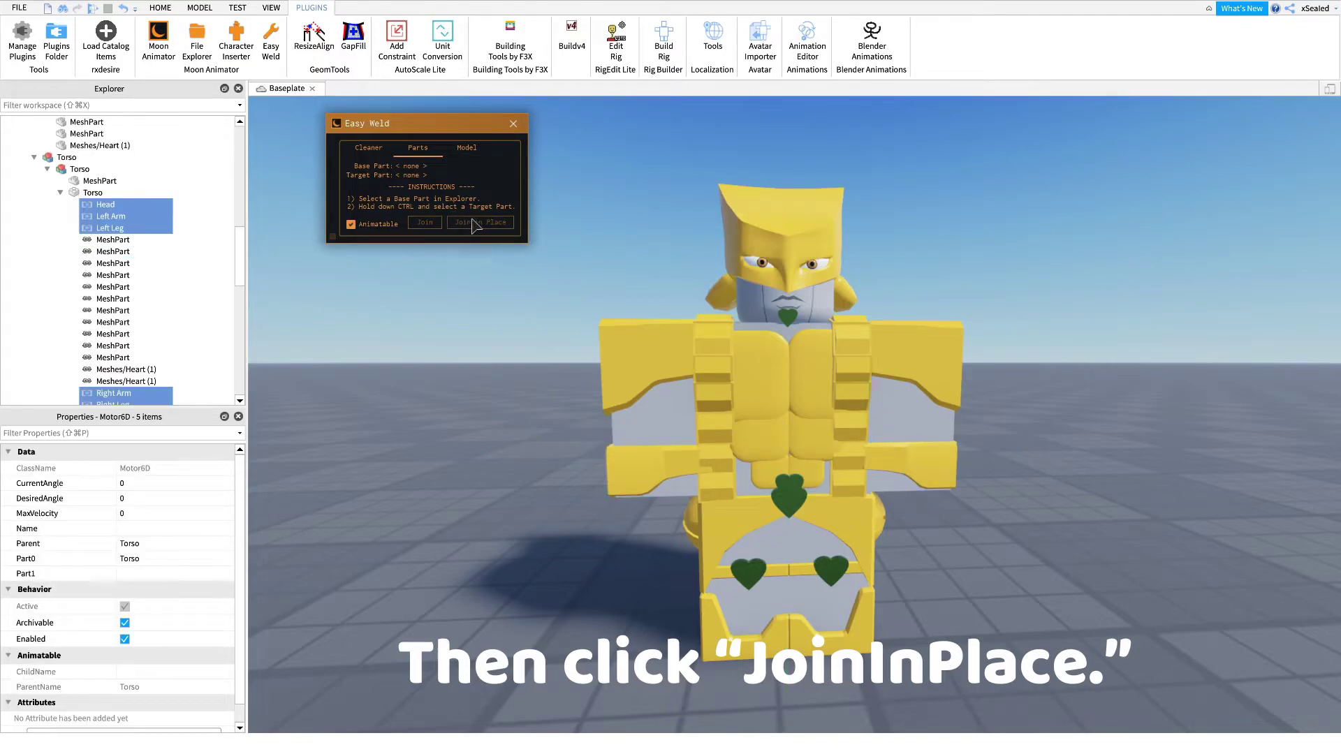
Step: Select the RightArm model's MeshPart, Meshes/Heart (1) and Right Arm part and check their Anchored property
{"action": "left_click", "coordinate": [60, 192]}
{"action": "scroll", "coordinate": [87, 353], "scroll_direction": "up", "scroll_amount": 10}
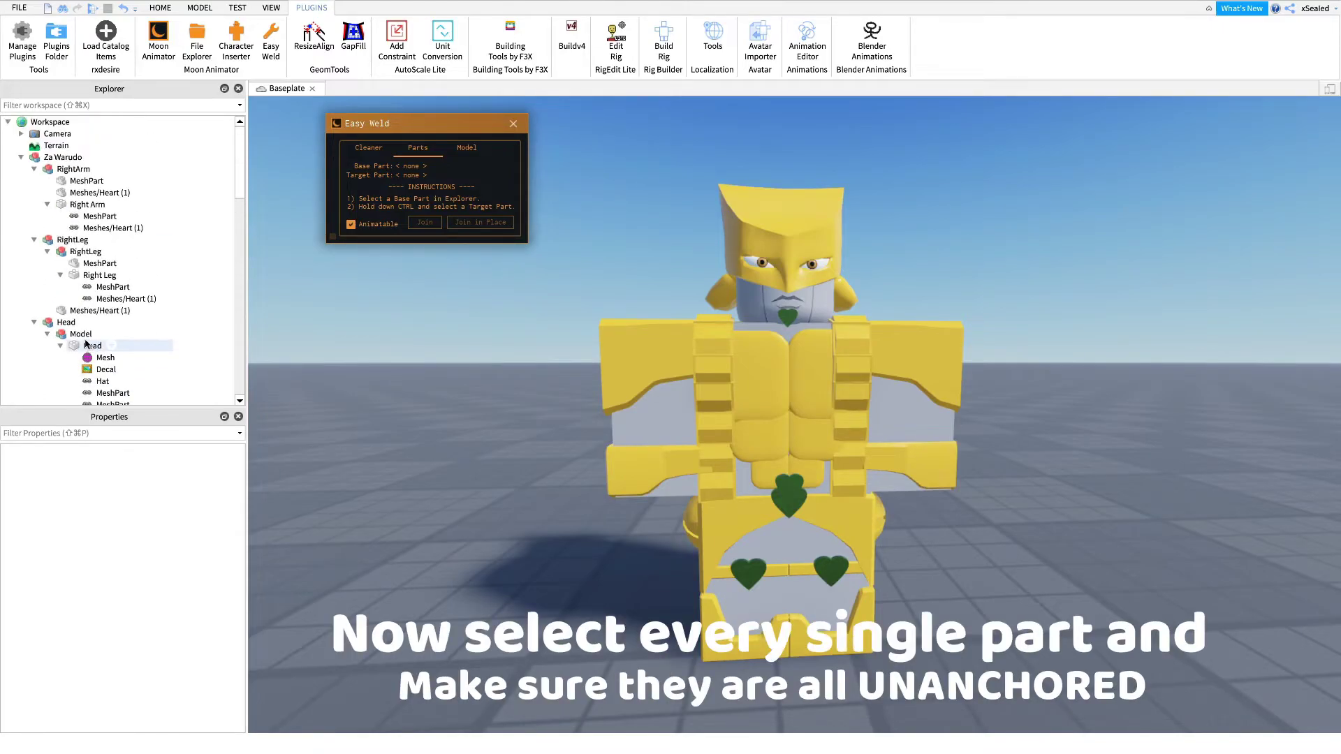
{"action": "left_click", "coordinate": [47, 204]}
{"action": "left_click", "coordinate": [85, 181]}
{"action": "left_click", "coordinate": [99, 192], "text": "ctrl"}
{"action": "left_click", "coordinate": [87, 204], "text": "ctrl"}
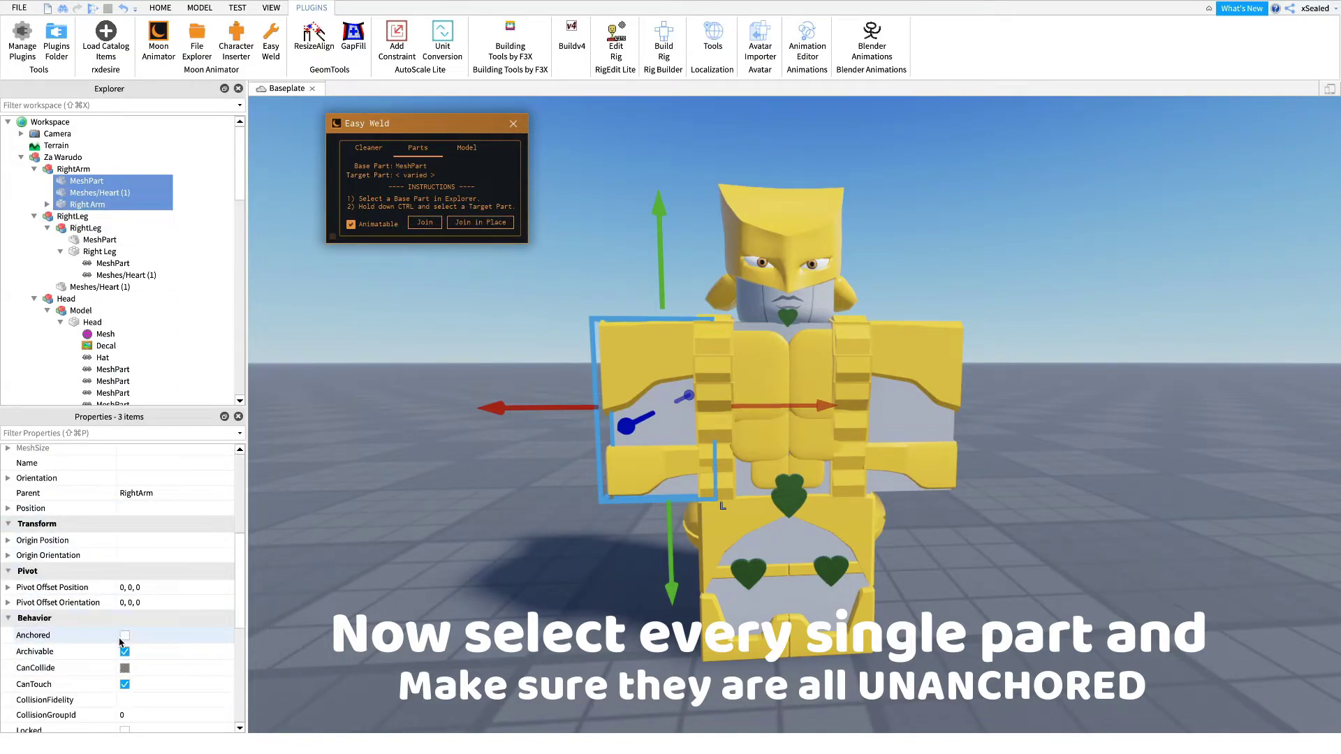
Step: Add the RightLeg's MeshPart and Right Leg part and the Head model's Head, MeshParts, Hat and heart to the anchoring check
{"action": "left_click", "coordinate": [89, 240], "text": "ctrl"}
{"action": "left_click", "coordinate": [85, 253], "text": "ctrl"}
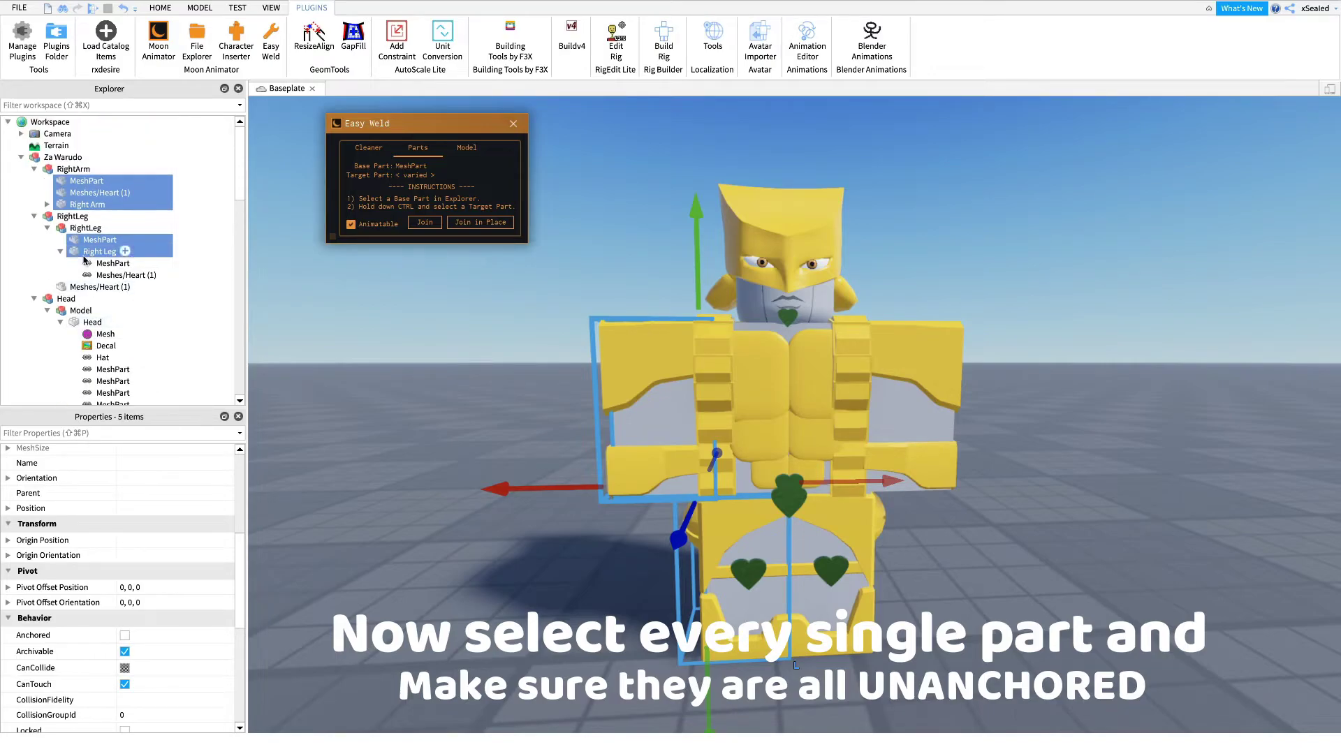
{"action": "scroll", "coordinate": [84, 266], "scroll_direction": "down", "scroll_amount": 1}
{"action": "left_click", "coordinate": [90, 288], "text": "ctrl"}
{"action": "scroll", "coordinate": [84, 273], "scroll_direction": "down", "scroll_amount": 6}
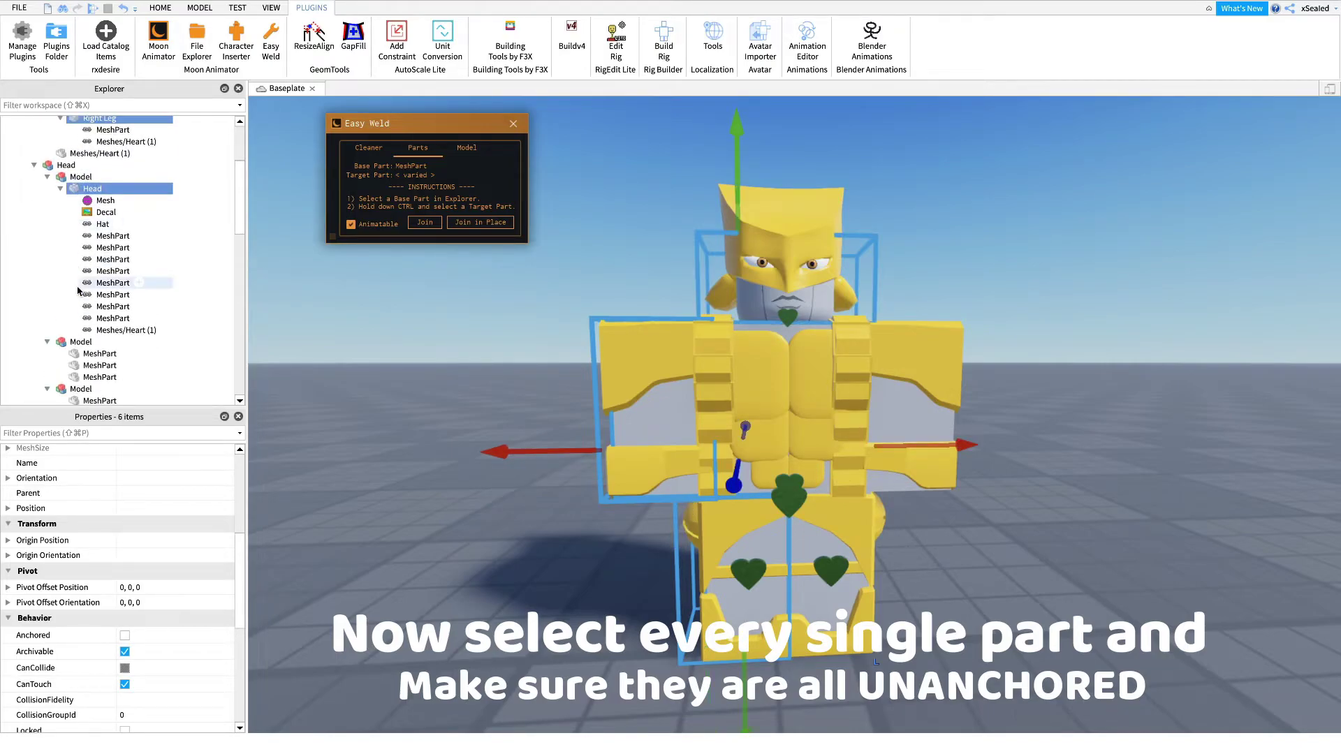
{"action": "left_click", "coordinate": [87, 253], "text": "ctrl"}
{"action": "left_click", "coordinate": [87, 265], "text": "ctrl"}
{"action": "left_click", "coordinate": [87, 276], "text": "ctrl"}
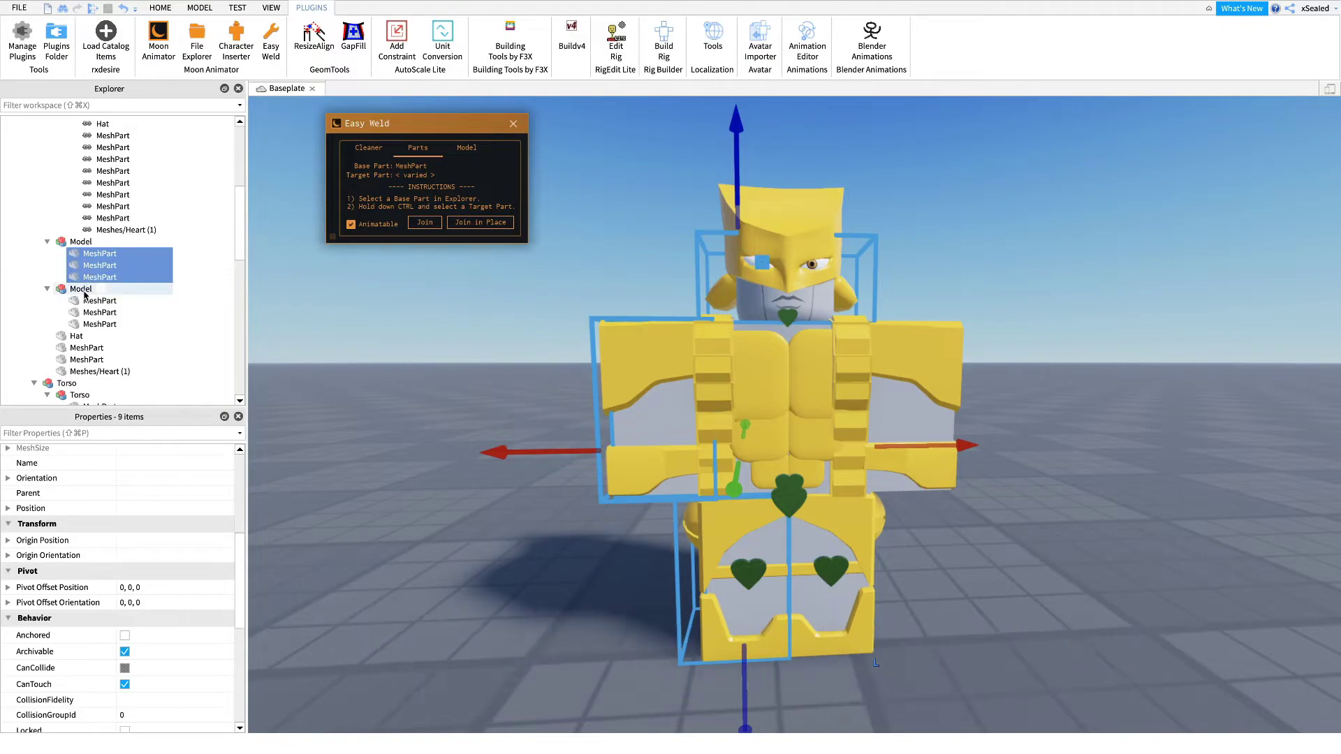
{"action": "left_click", "coordinate": [85, 299], "text": "ctrl"}
{"action": "left_click", "coordinate": [85, 312], "text": "super"}
{"action": "left_click", "coordinate": [75, 371], "text": "shift"}
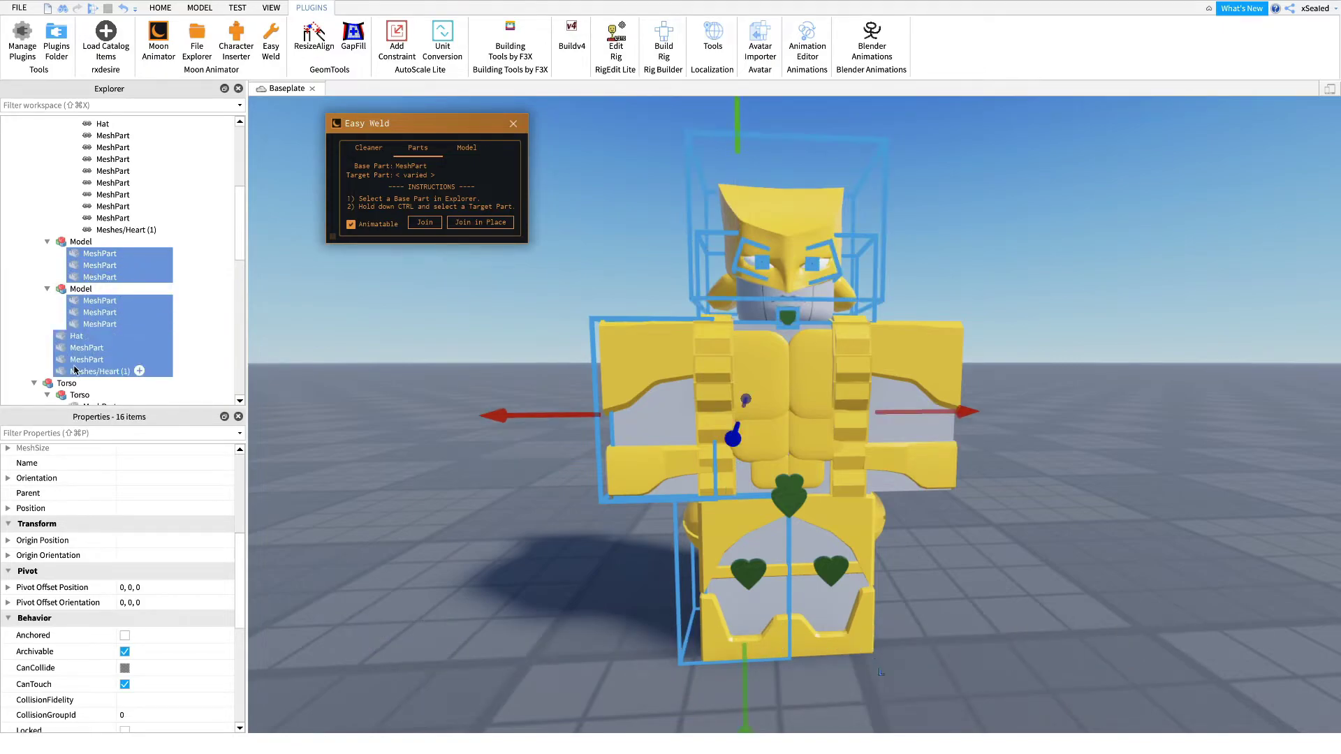
Step: Add the Torso part, MeshParts, hearts and Straps to the anchoring check, leaving out the HumanoidRootPart
{"action": "scroll", "coordinate": [77, 364], "scroll_direction": "down", "scroll_amount": 3}
{"action": "left_click", "coordinate": [83, 307], "text": "ctrl"}
{"action": "left_click", "coordinate": [82, 342], "text": "ctrl"}
{"action": "left_click", "coordinate": [87, 318], "text": "ctrl"}
{"action": "scroll", "coordinate": [84, 307], "scroll_direction": "down", "scroll_amount": 2}
{"action": "left_click", "coordinate": [82, 300], "text": "super"}
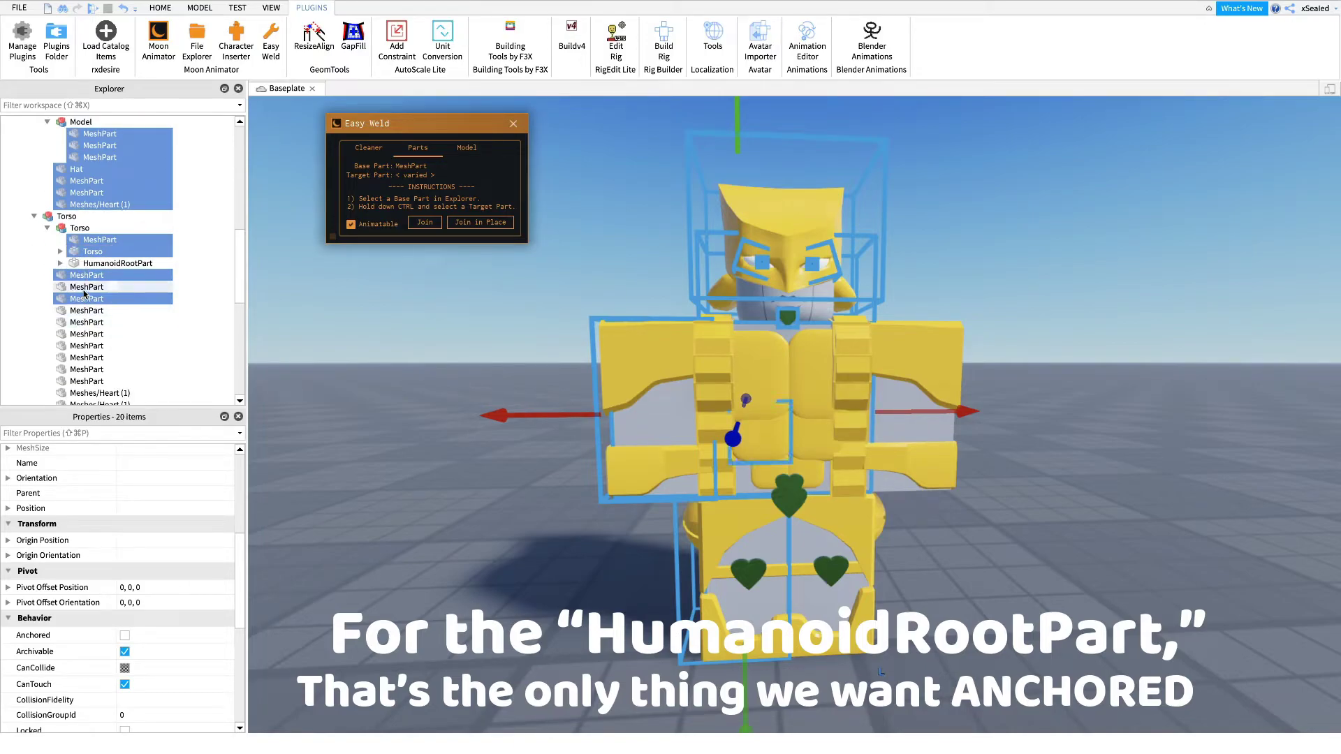
{"action": "left_click", "coordinate": [83, 289], "text": "super"}
{"action": "scroll", "coordinate": [83, 291], "scroll_direction": "down", "scroll_amount": 10}
{"action": "scroll", "coordinate": [82, 280], "scroll_direction": "up", "scroll_amount": 9}
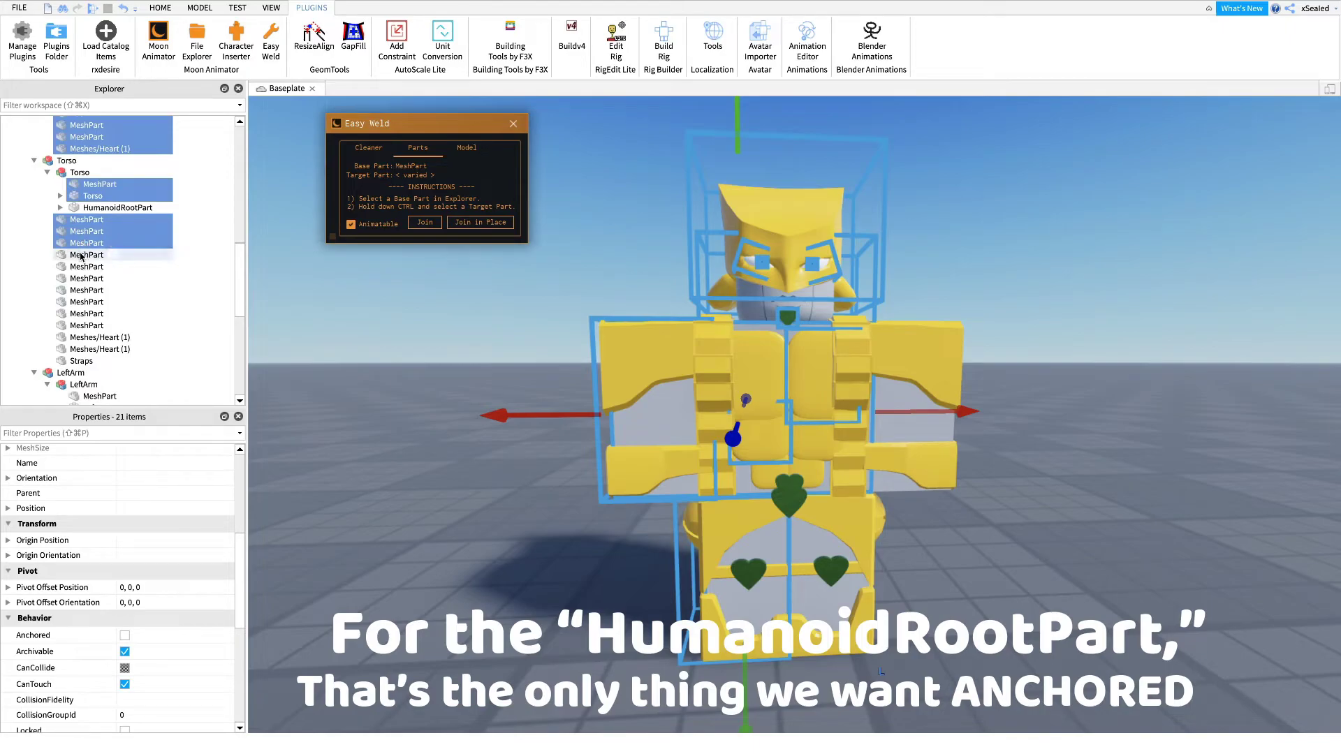
{"action": "scroll", "coordinate": [82, 255], "scroll_direction": "down", "scroll_amount": 3}
{"action": "left_click", "coordinate": [83, 261], "text": "shift"}
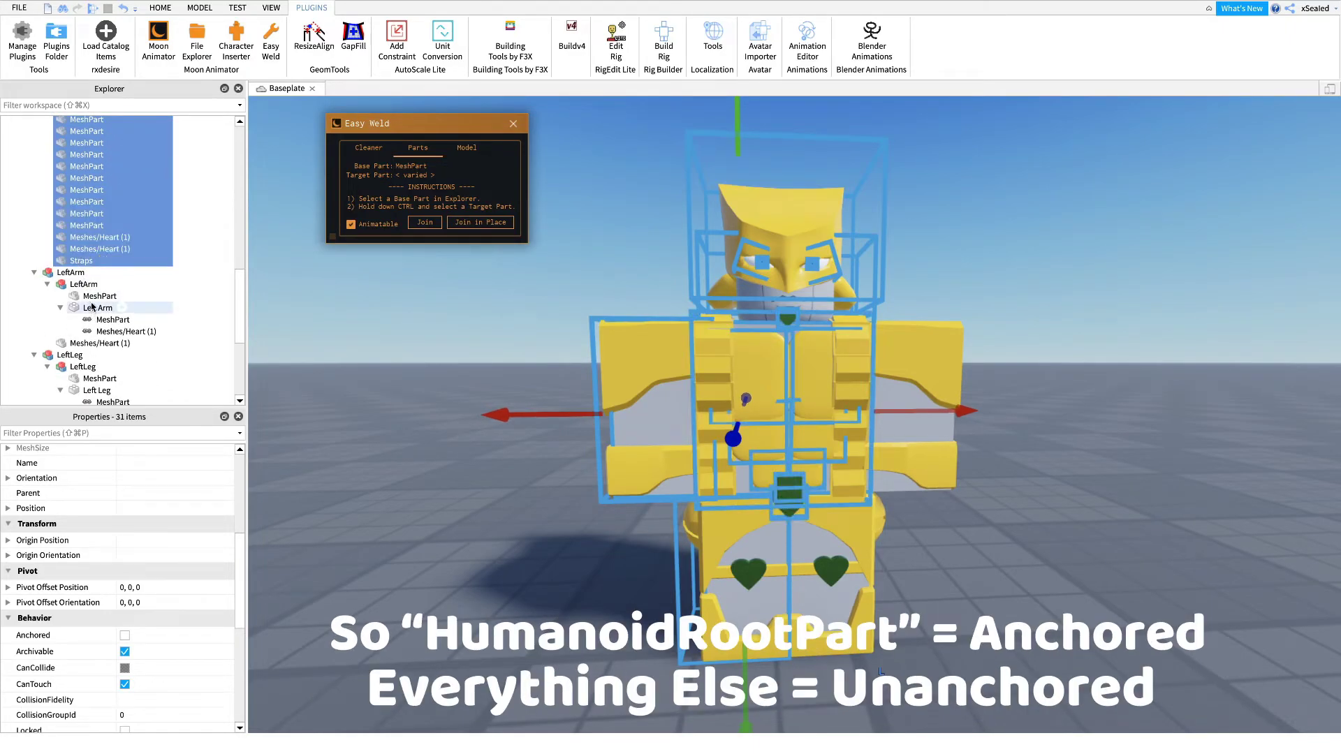
Step: Add the LeftArm and LeftLeg parts to the anchoring check, then clear the selection
{"action": "left_click", "coordinate": [90, 296], "text": "ctrl"}
{"action": "left_click", "coordinate": [89, 308], "text": "ctrl"}
{"action": "scroll", "coordinate": [89, 311], "scroll_direction": "down", "scroll_amount": 2}
{"action": "left_click", "coordinate": [89, 312], "text": "ctrl"}
{"action": "left_click", "coordinate": [89, 324], "text": "ctrl"}
{"action": "left_click", "coordinate": [79, 359], "text": "ctrl"}
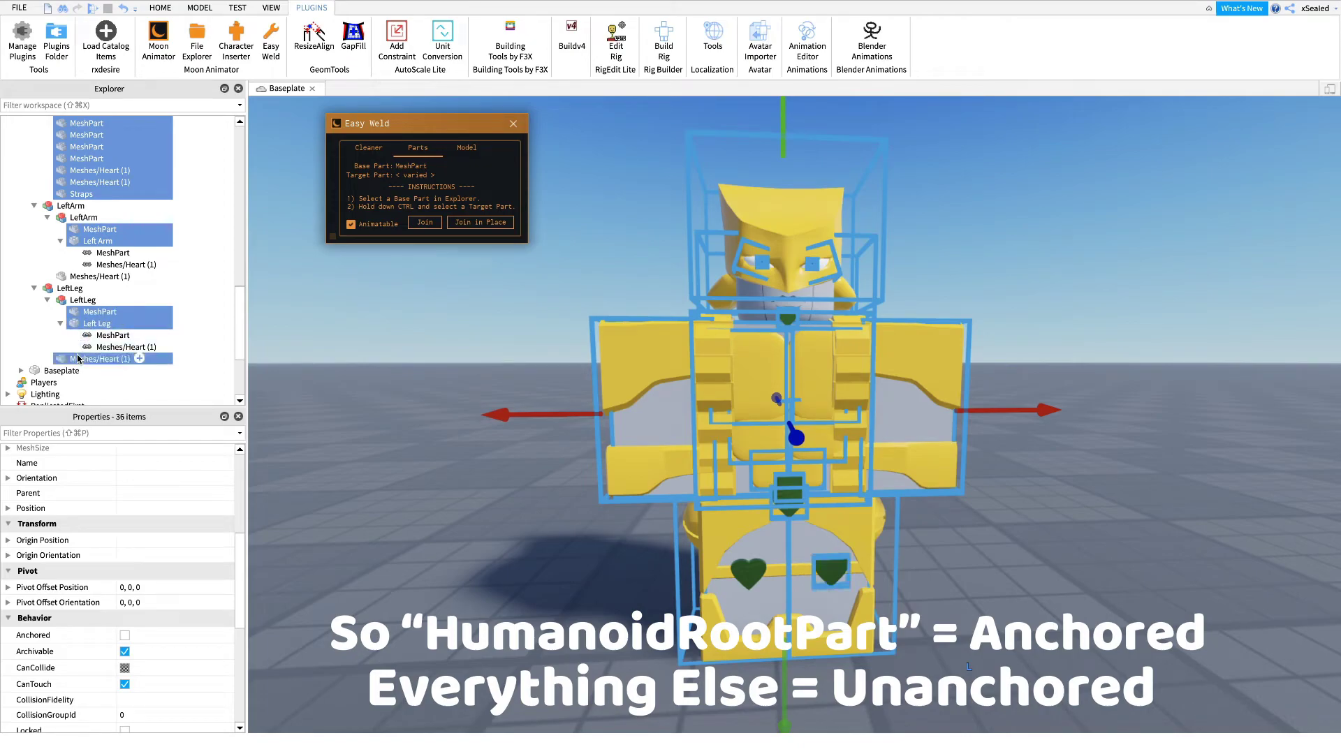
{"action": "left_click", "coordinate": [217, 282]}
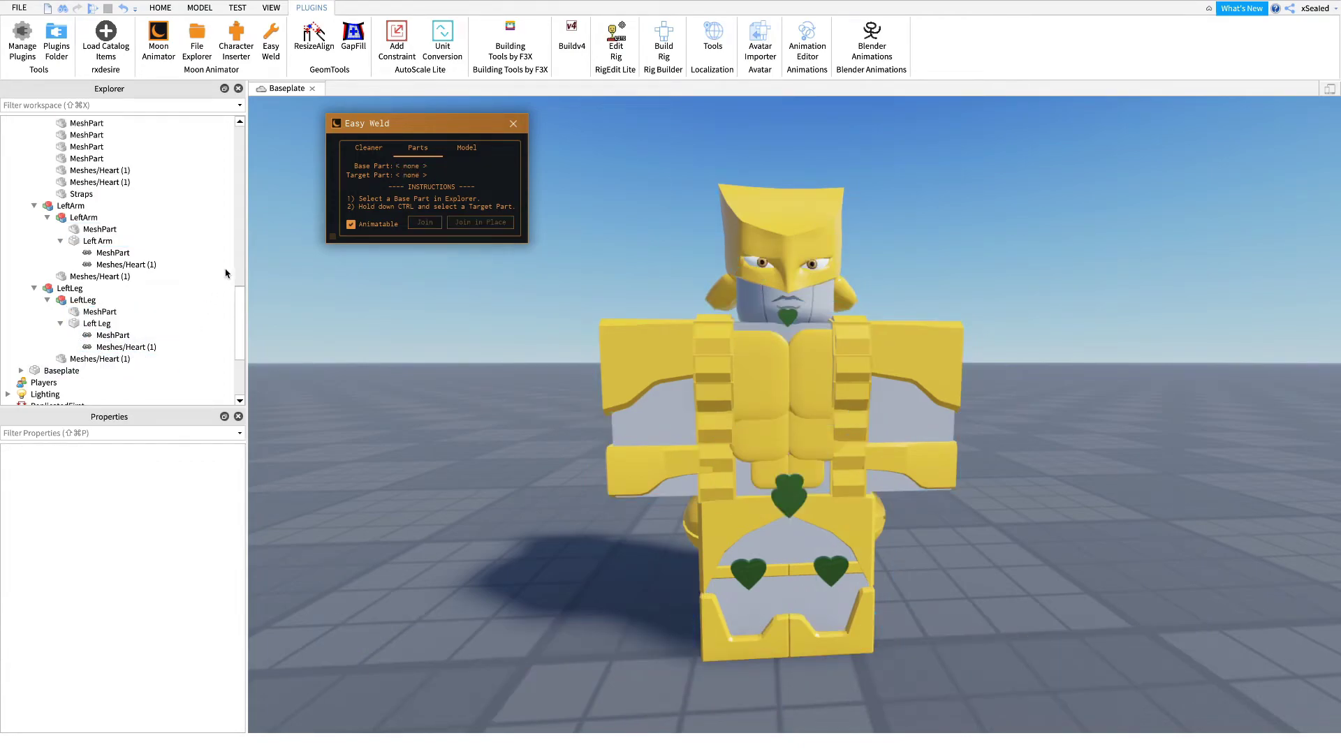
Step: Close Easy Weld and open the Za Warudo animation file in Moon Animator
{"action": "left_click", "coordinate": [514, 124]}
{"action": "left_click", "coordinate": [197, 41]}
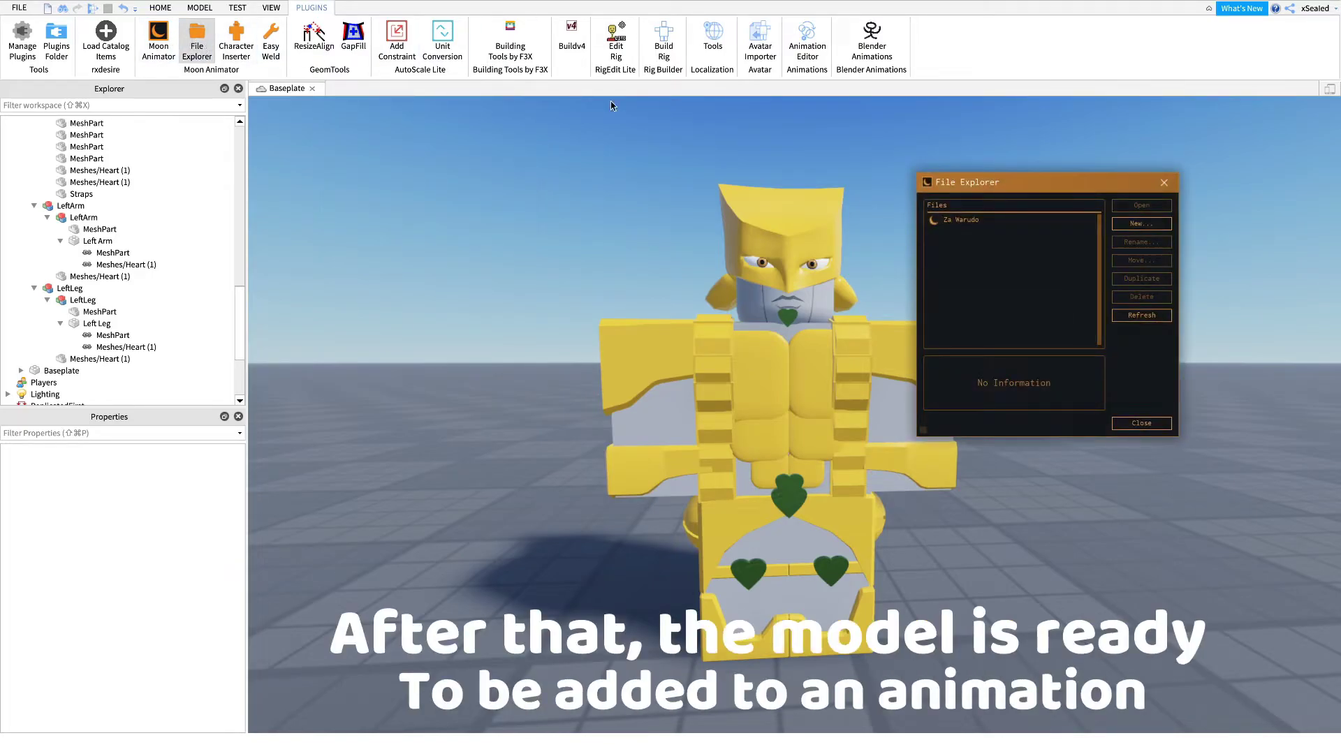
{"action": "left_click", "coordinate": [1048, 221]}
{"action": "left_click", "coordinate": [1119, 206]}
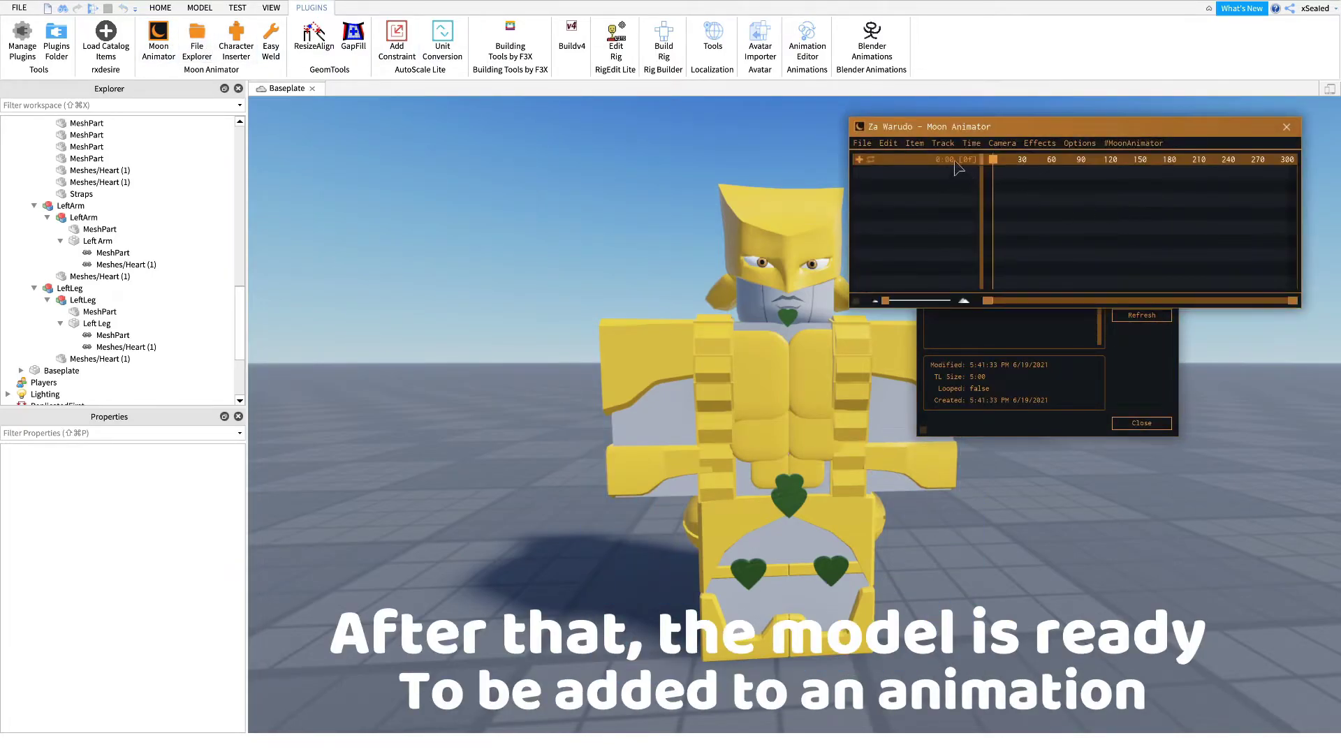
Step: Add the Za Warudo model to the animation timeline as an item with the Rig property
{"action": "left_click", "coordinate": [878, 153]}
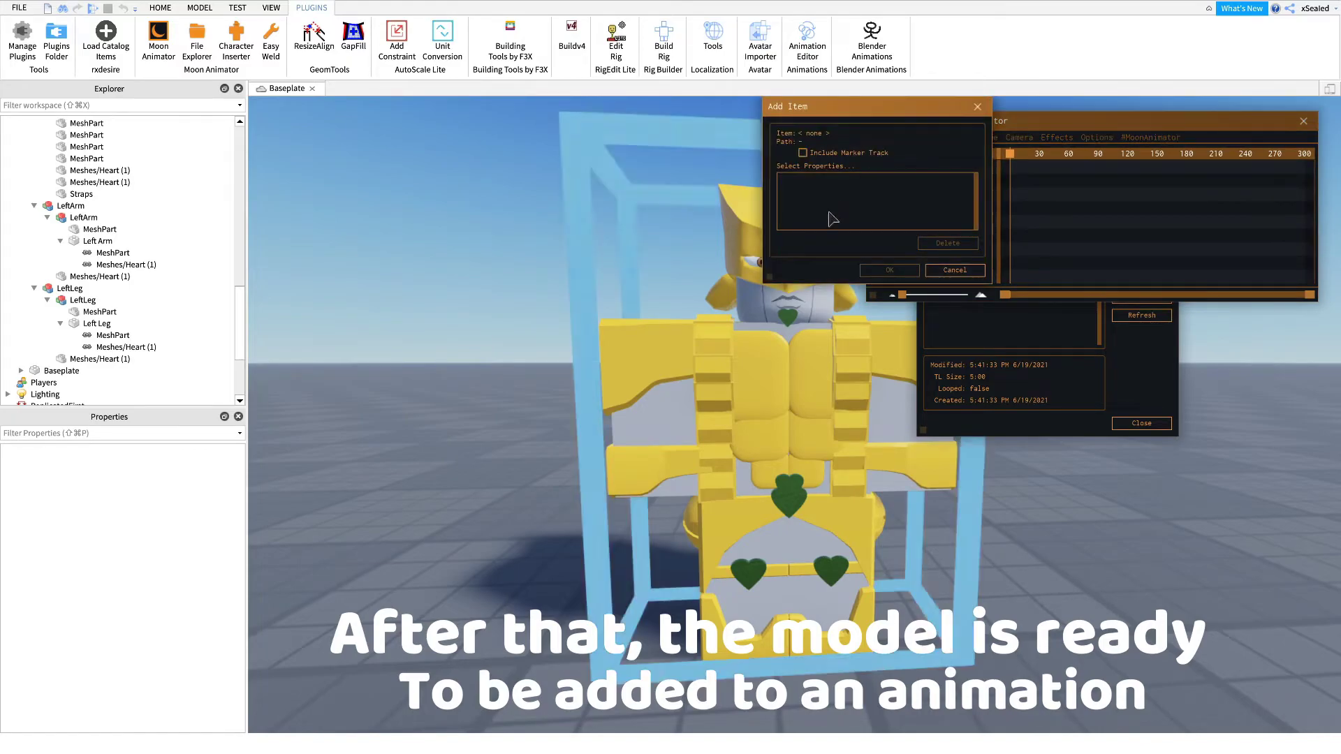
{"action": "left_click", "coordinate": [811, 321]}
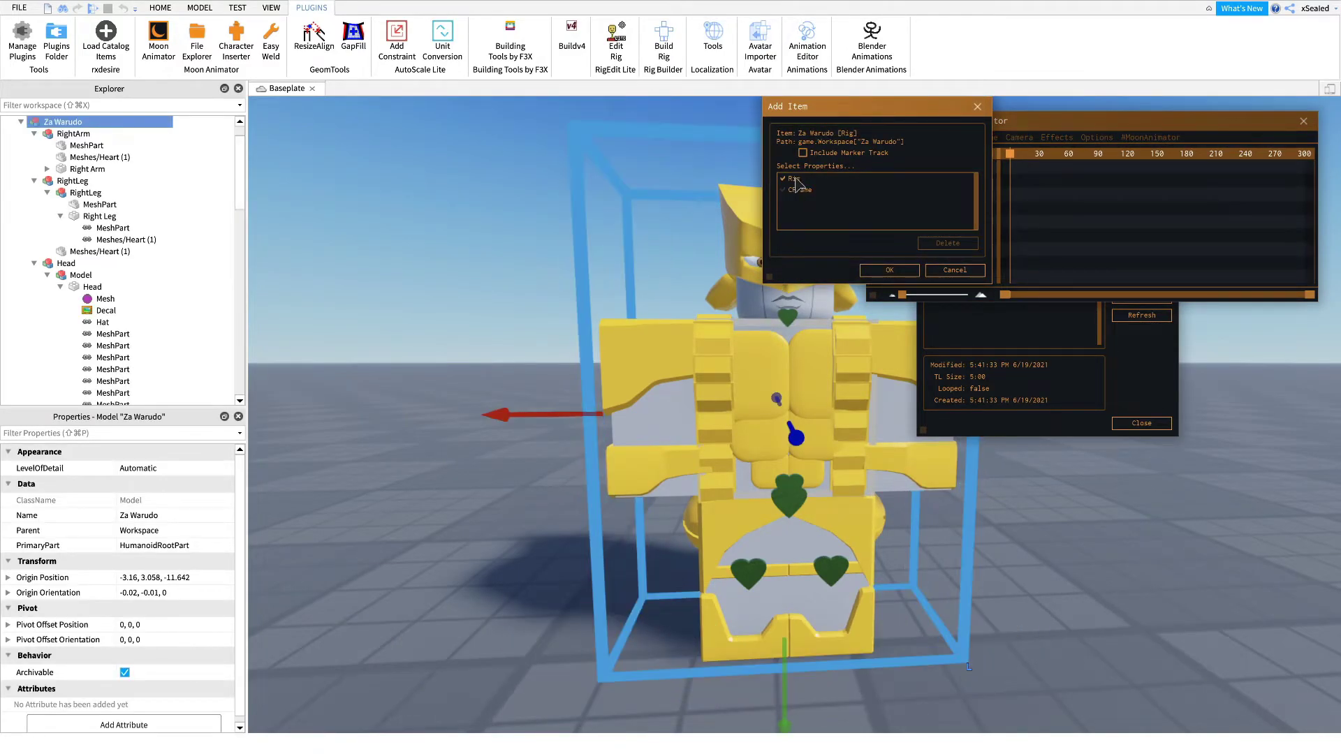
{"action": "left_click", "coordinate": [881, 271]}
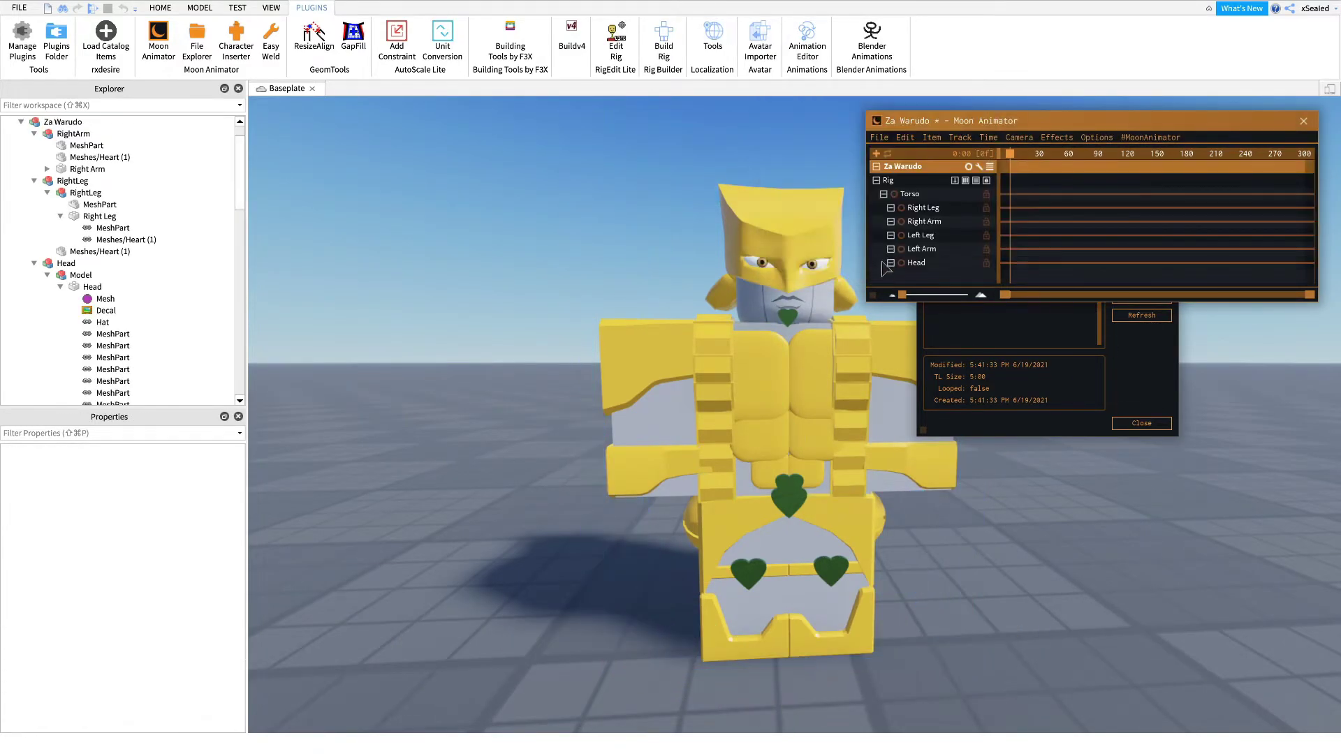
{"action": "left_click", "coordinate": [1069, 380]}
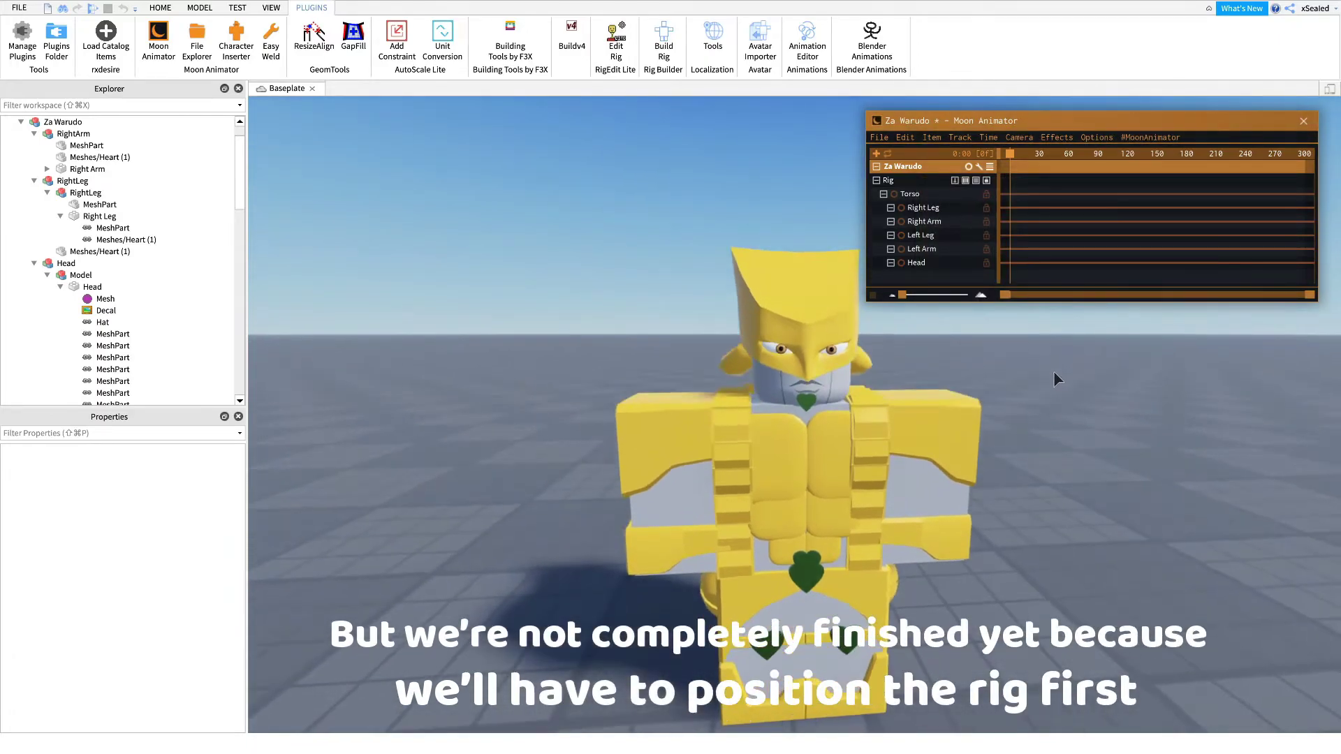
Step: Select the rig's Left Arm, switch its handles to Rotation and rotate it to test how the shoulder pivots
{"action": "key", "text": "s"}
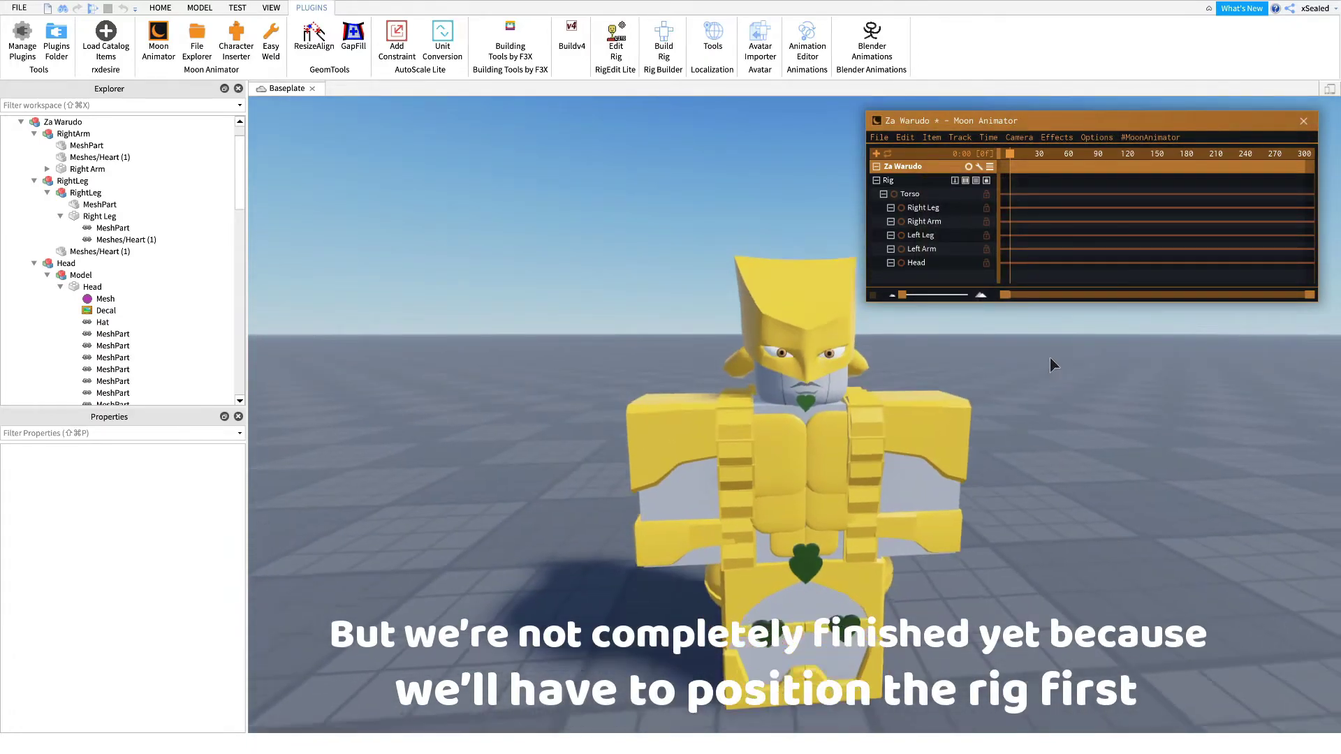
{"action": "key", "text": "d"}
{"action": "key", "text": "q"}
{"action": "key", "text": "w"}
{"action": "key", "text": "s"}
{"action": "right_click_drag", "start_coordinate": [952, 404], "coordinate": [951, 405]}
{"action": "key", "text": "w"}
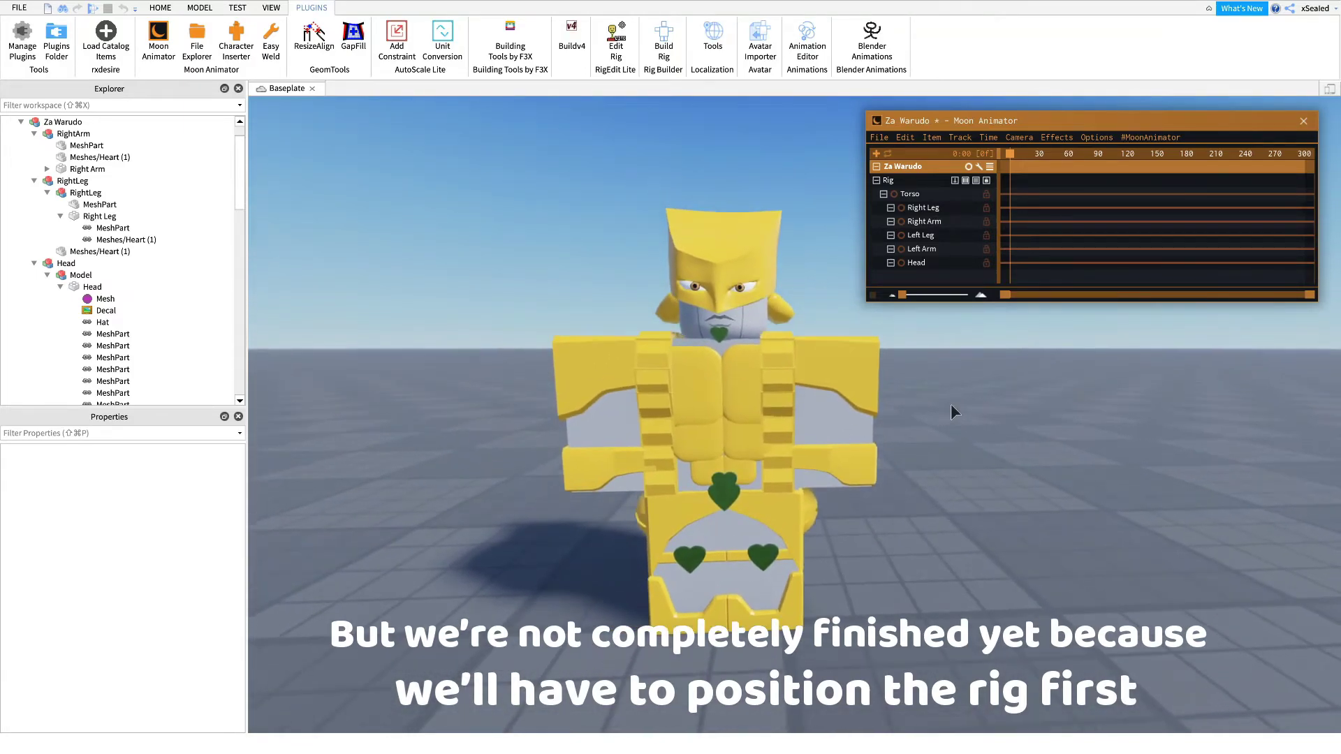
{"action": "key", "text": "w"}
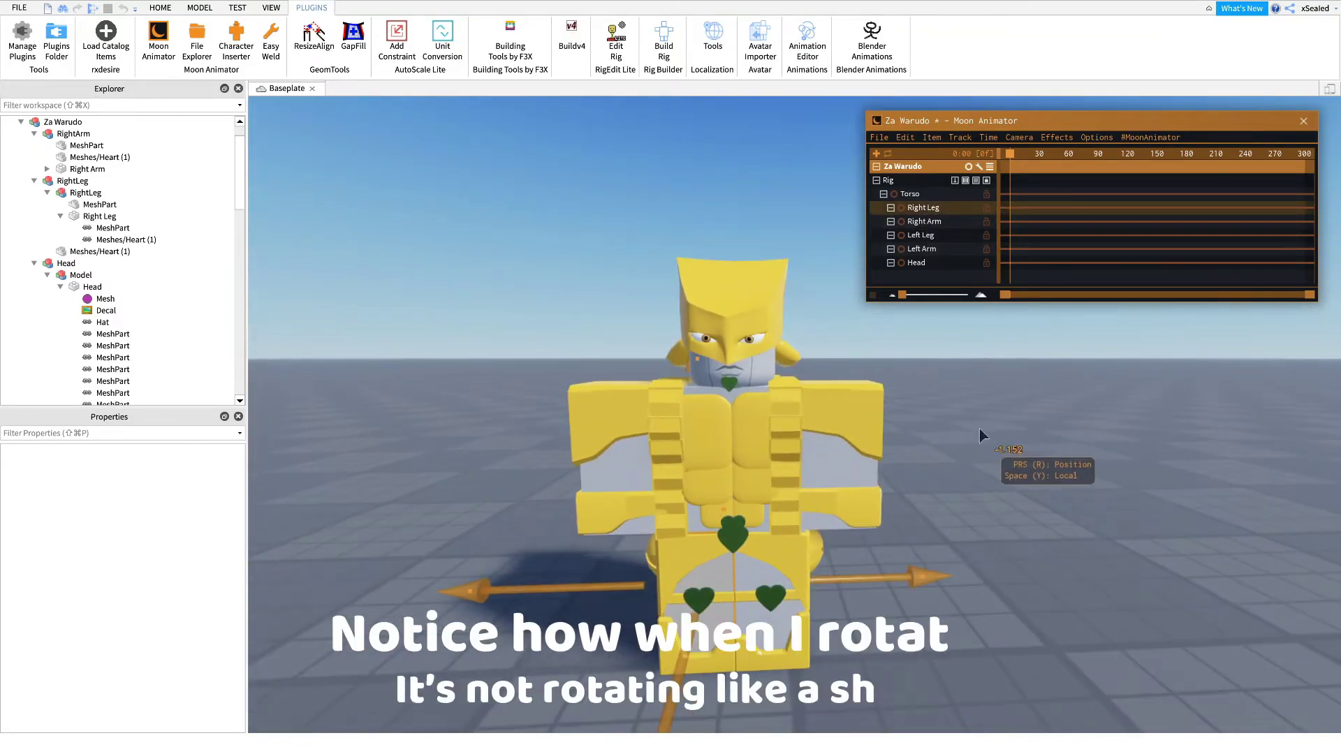
{"action": "left_click", "coordinate": [864, 425]}
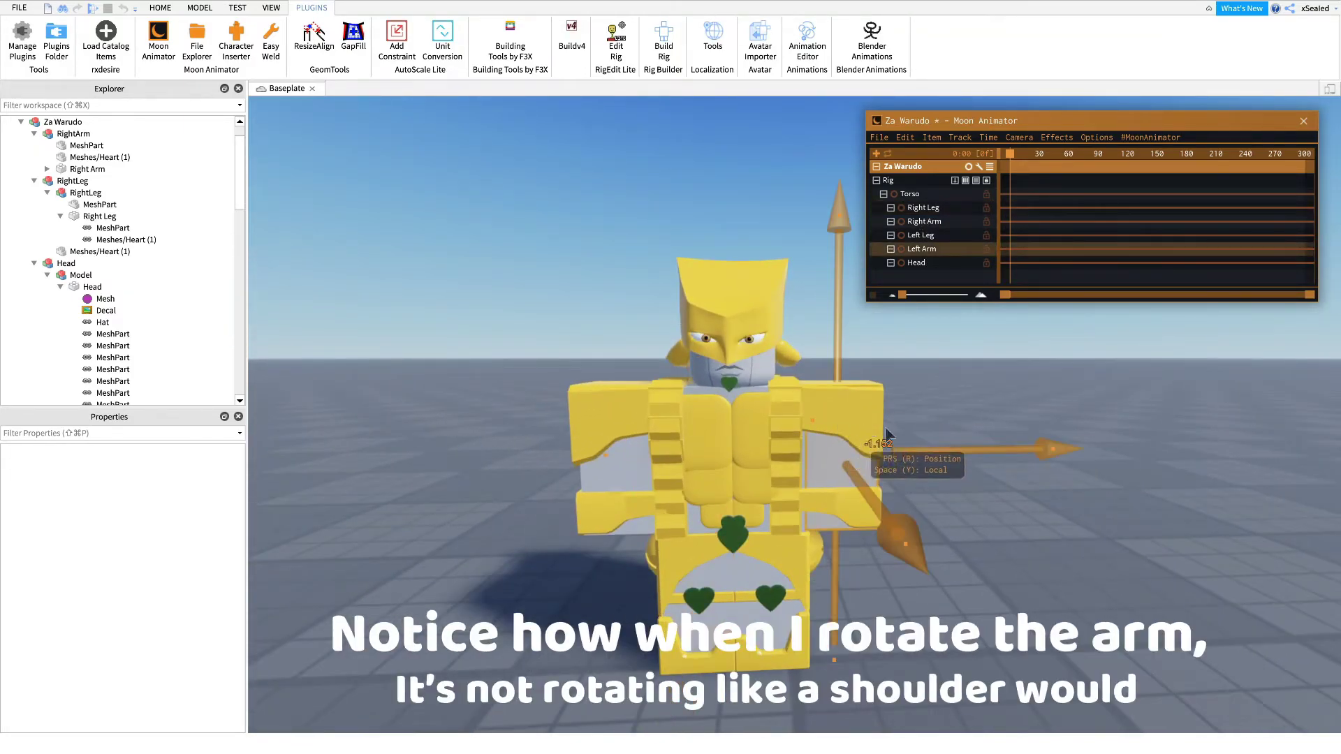
{"action": "key", "text": "w"}
{"action": "key", "text": "d"}
{"action": "key", "text": "r"}
{"action": "left_click_drag", "start_coordinate": [760, 243], "coordinate": [748, 403]}
{"action": "key", "text": "w"}
{"action": "key", "text": "d"}
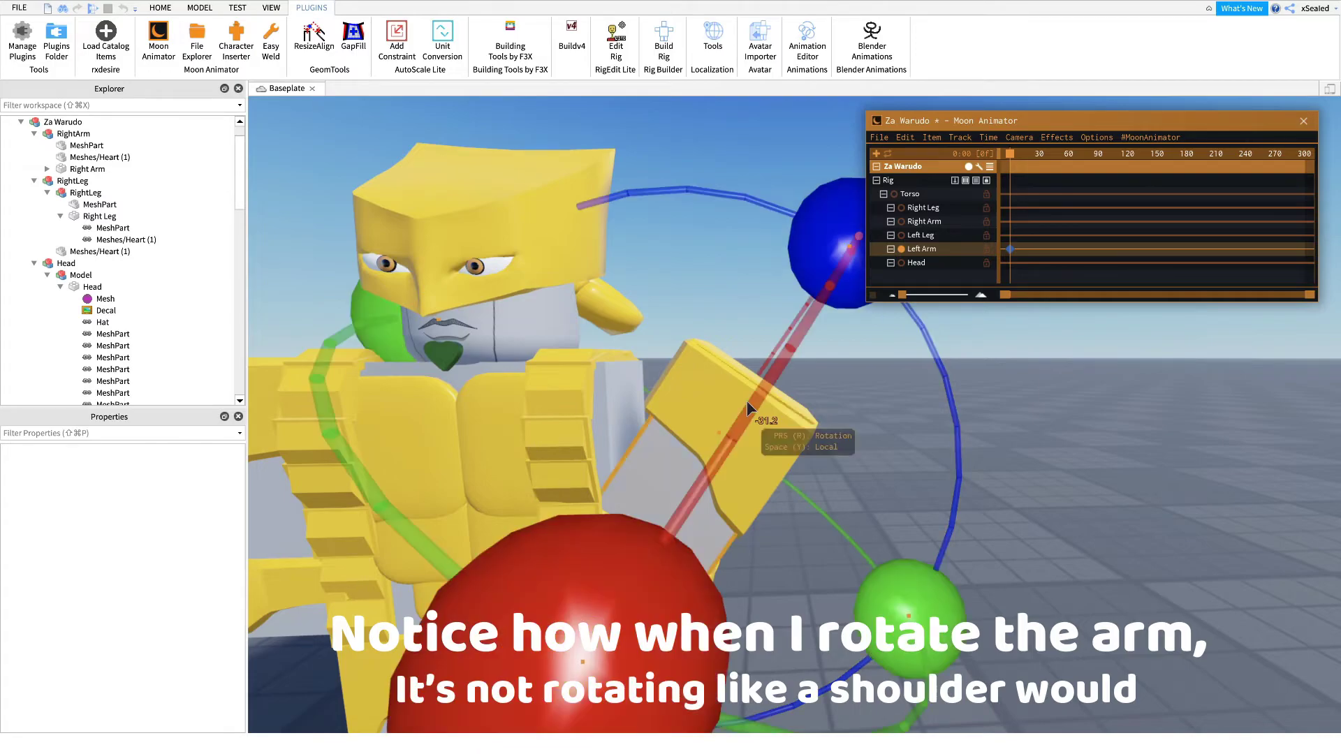
{"action": "left_click_drag", "start_coordinate": [784, 243], "coordinate": [389, 313]}
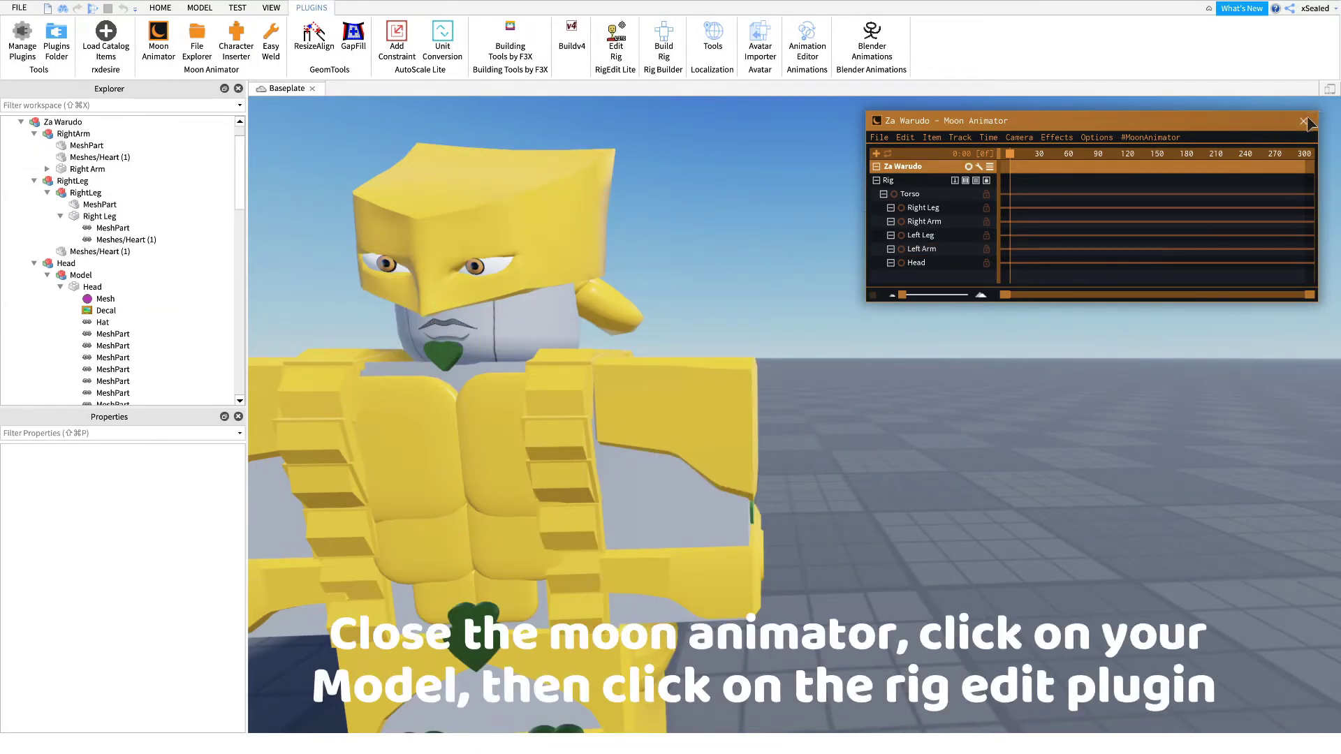
Step: Close Moon Animator, select the Za Warudo model and open it in RigEdit Lite for joint editing
{"action": "left_click", "coordinate": [1305, 122]}
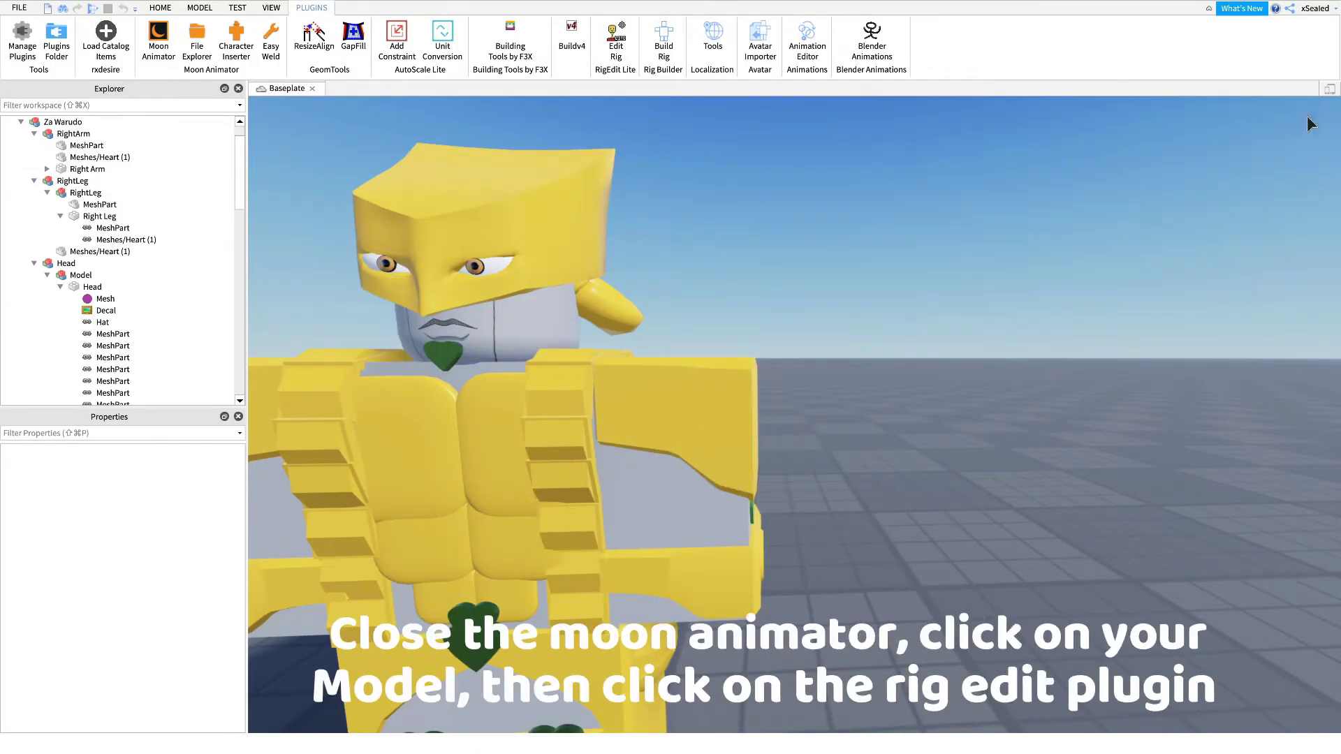
{"action": "scroll", "coordinate": [1041, 272], "scroll_direction": "down", "scroll_amount": 5}
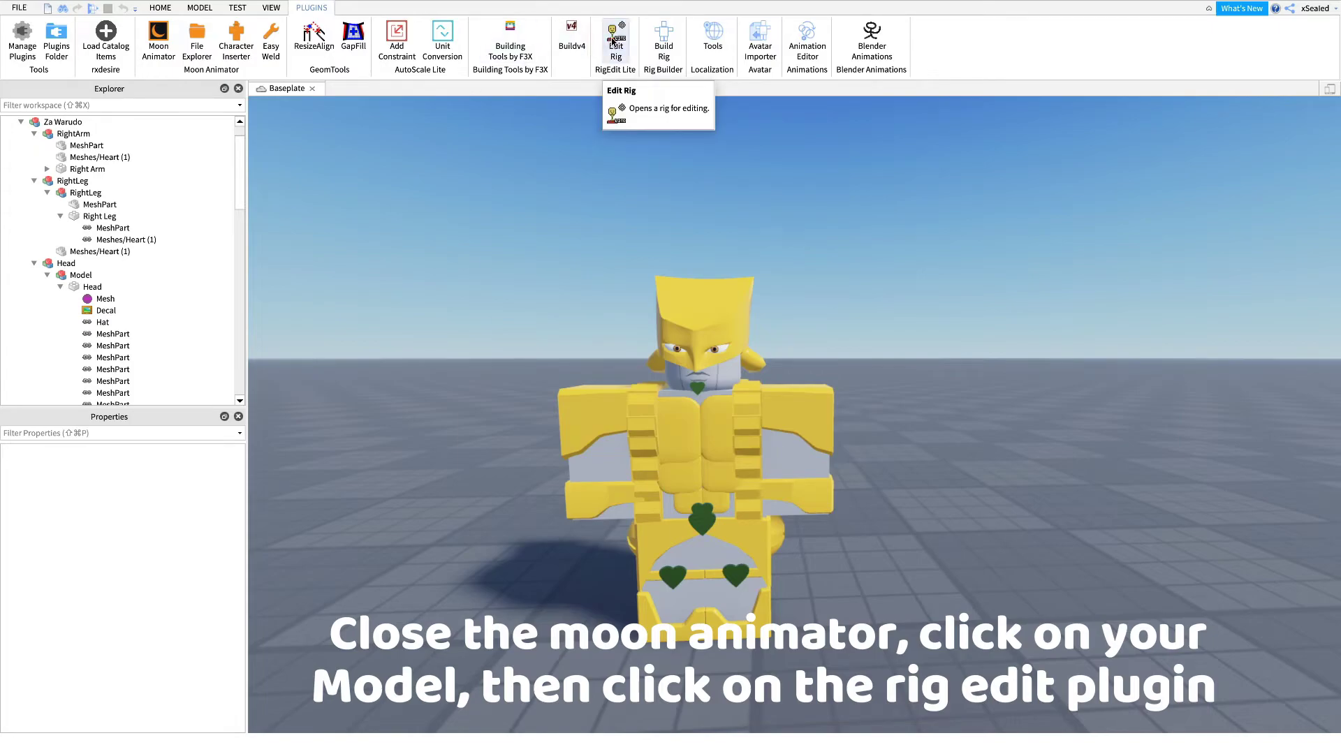
{"action": "left_click", "coordinate": [698, 441]}
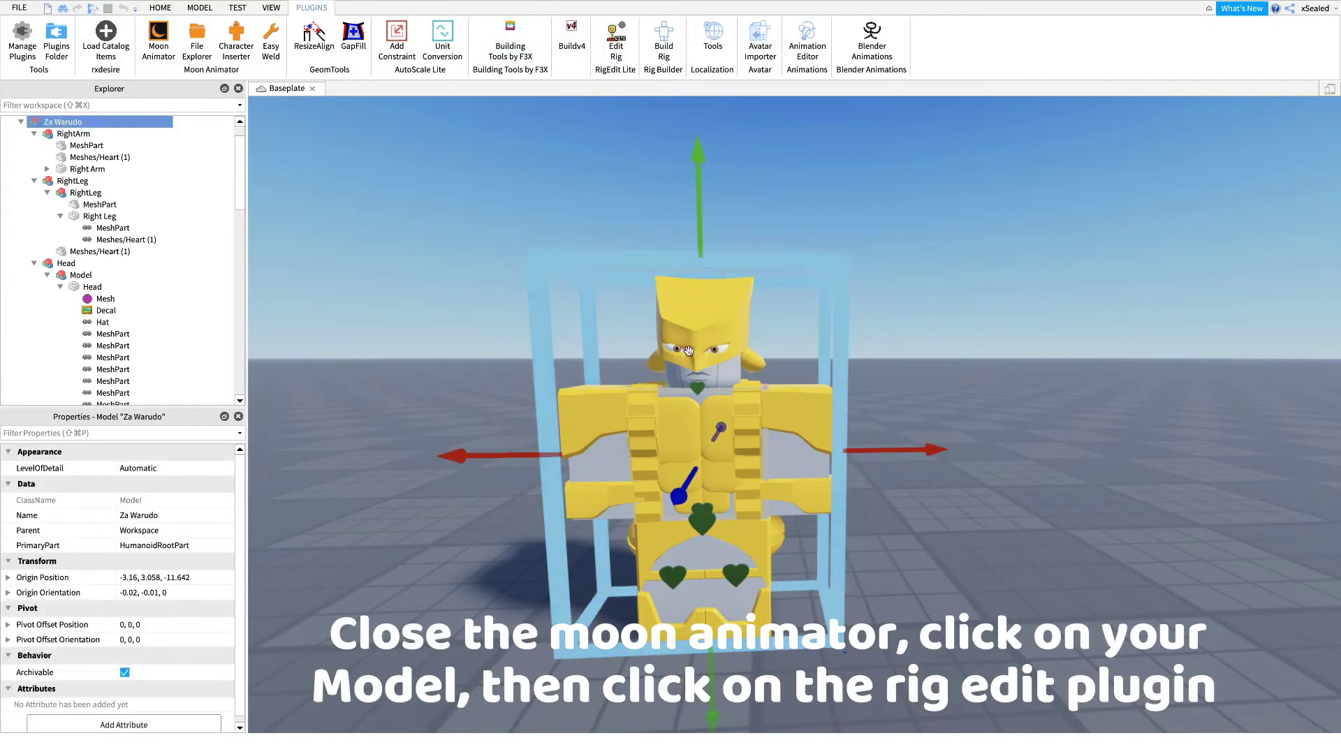
{"action": "left_click", "coordinate": [617, 37]}
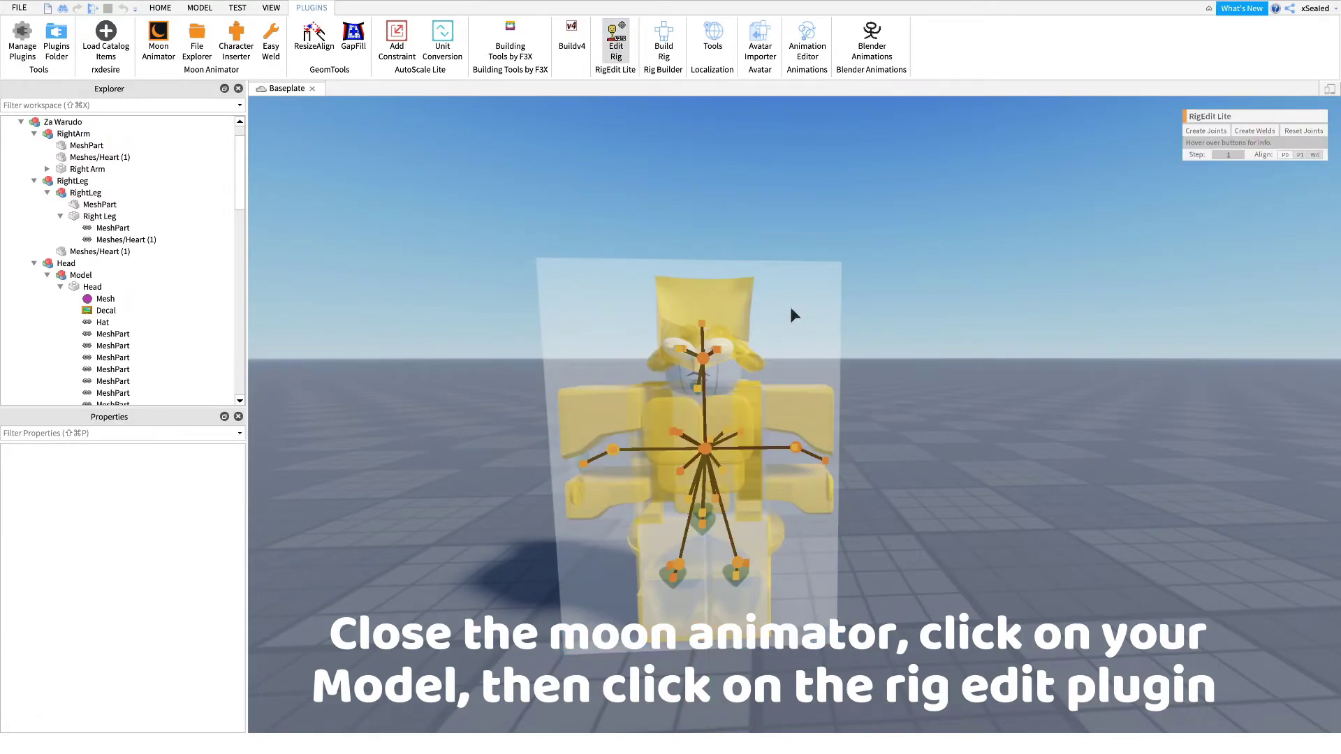
{"action": "right_click_drag", "start_coordinate": [862, 407], "coordinate": [862, 418]}
{"action": "scroll", "coordinate": [862, 407], "scroll_direction": "up", "scroll_amount": 6}
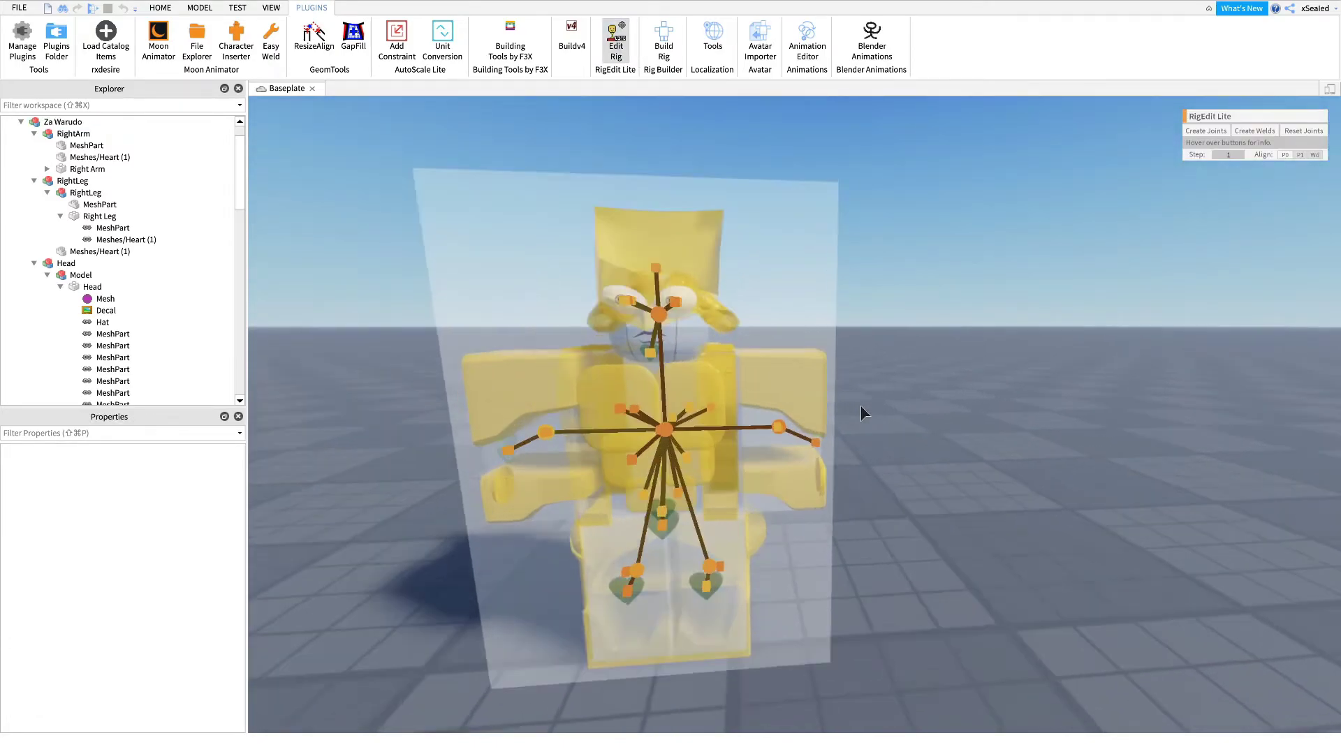
{"action": "scroll", "coordinate": [746, 425], "scroll_direction": "down", "scroll_amount": 3}
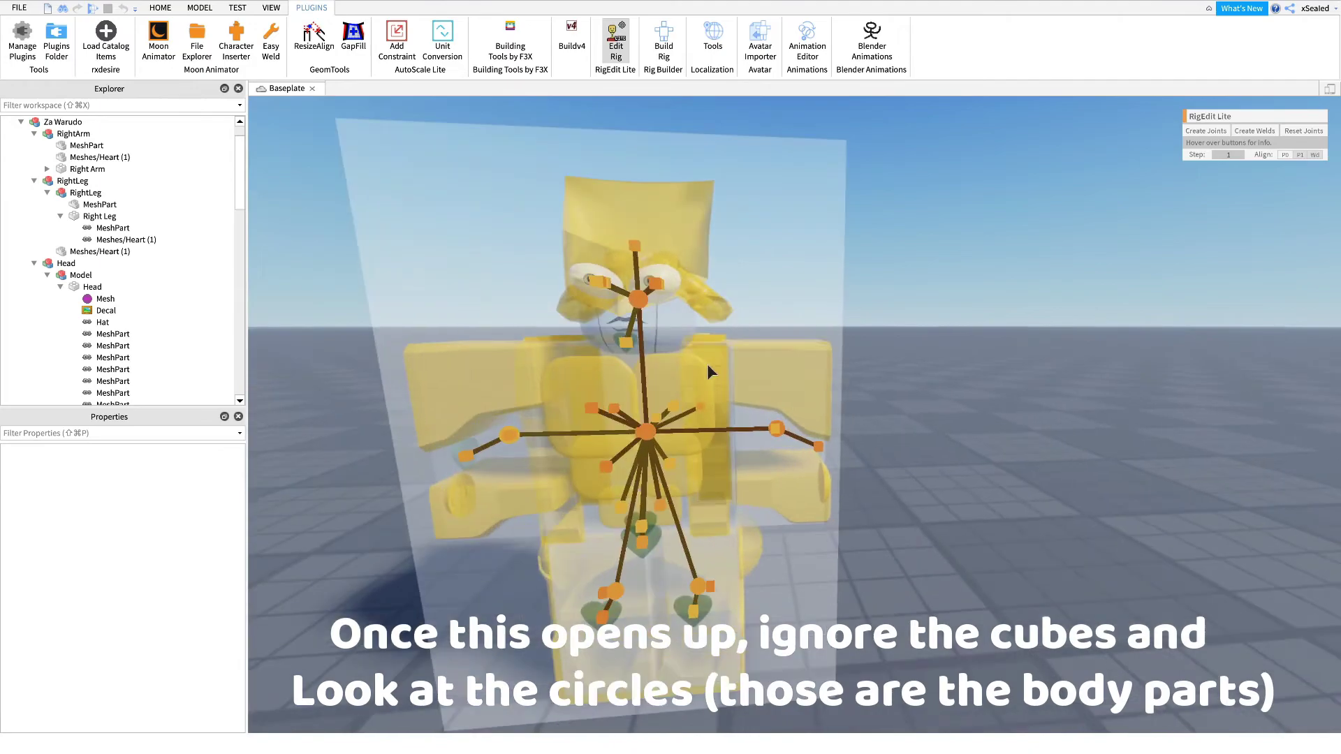
Step: Select both the Left Arm and Right Arm joints, set the step to 0.1 and raise them to shoulder height
{"action": "left_click", "coordinate": [638, 299]}
{"action": "left_click", "coordinate": [432, 461]}
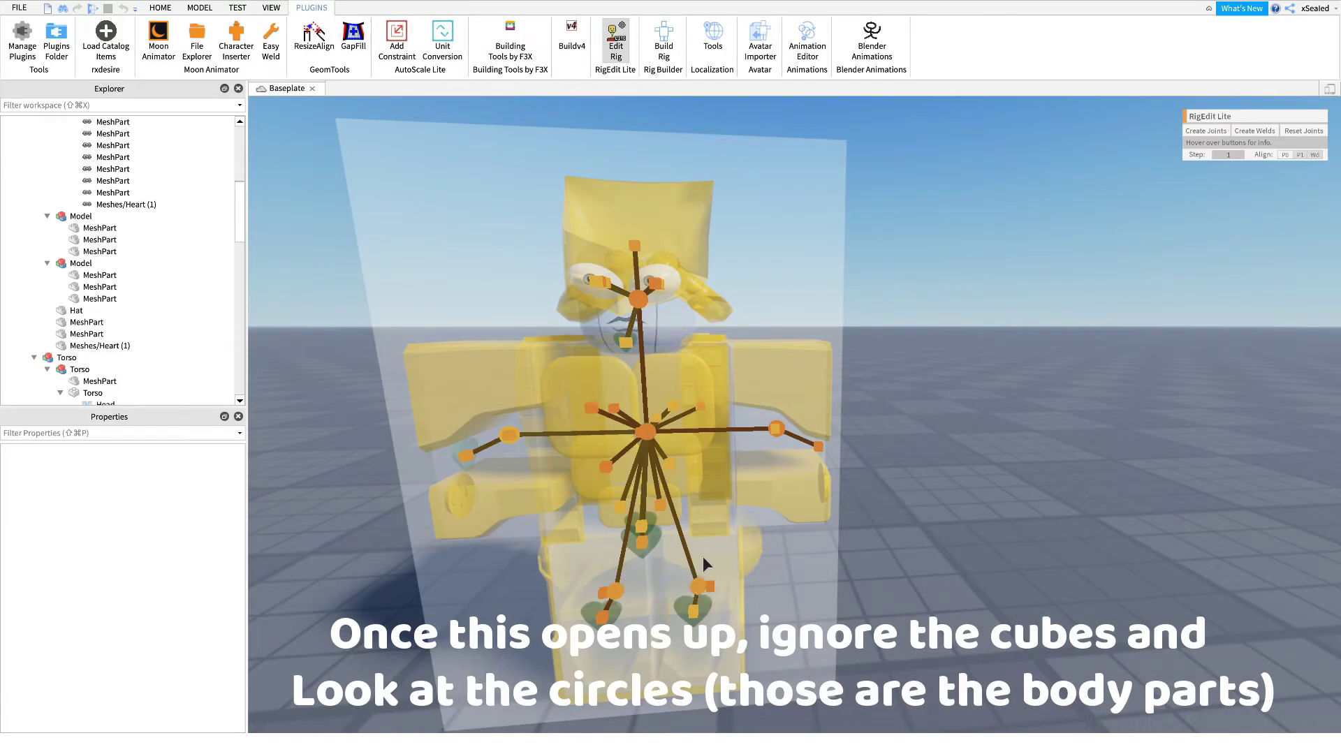
{"action": "left_click", "coordinate": [775, 429]}
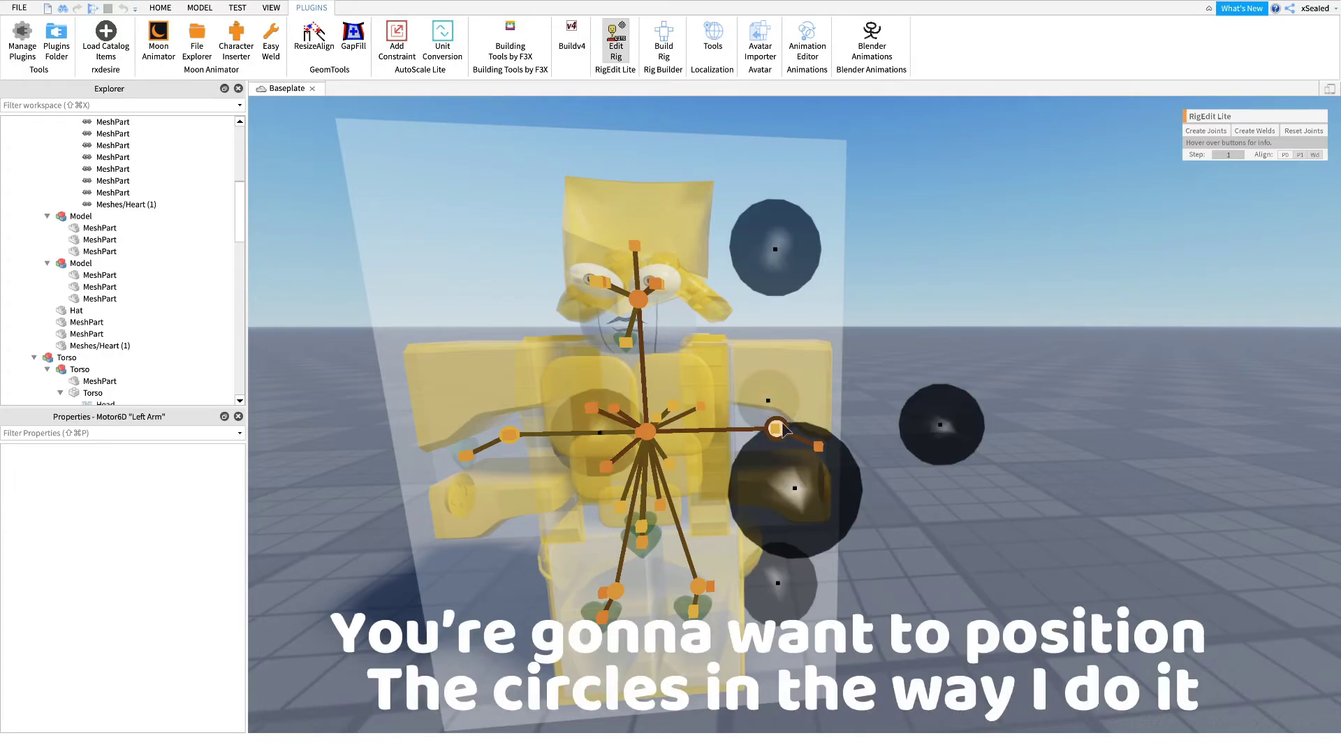
{"action": "left_click", "coordinate": [510, 435], "text": "shift"}
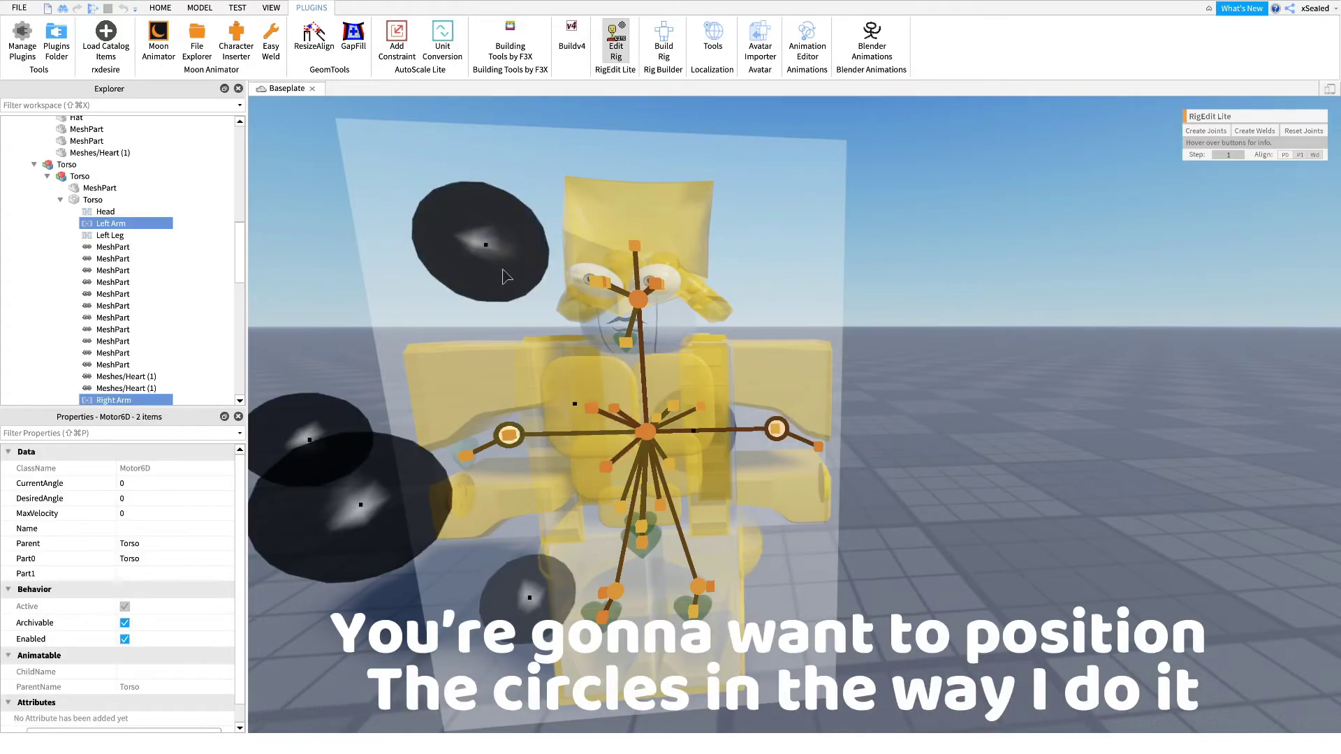
{"action": "left_click", "coordinate": [1222, 155]}
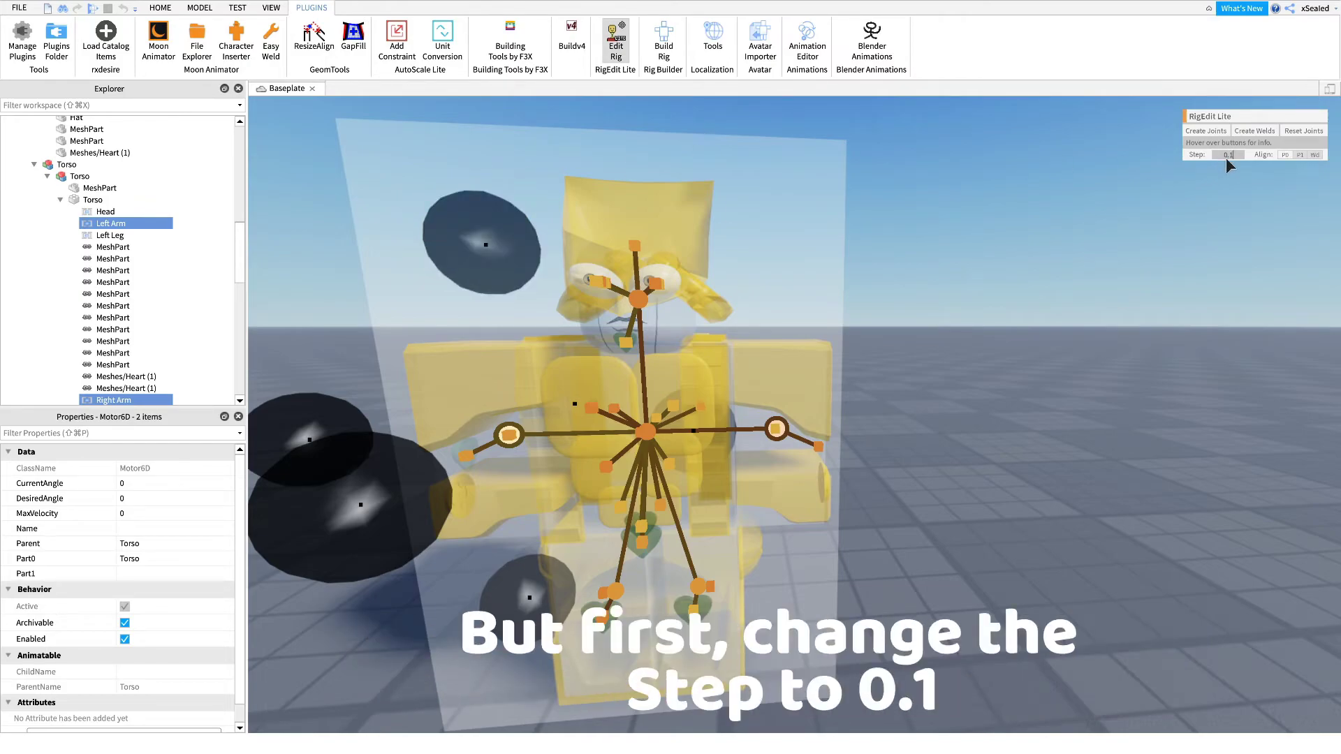
{"action": "left_click_drag", "start_coordinate": [499, 253], "coordinate": [507, 138]}
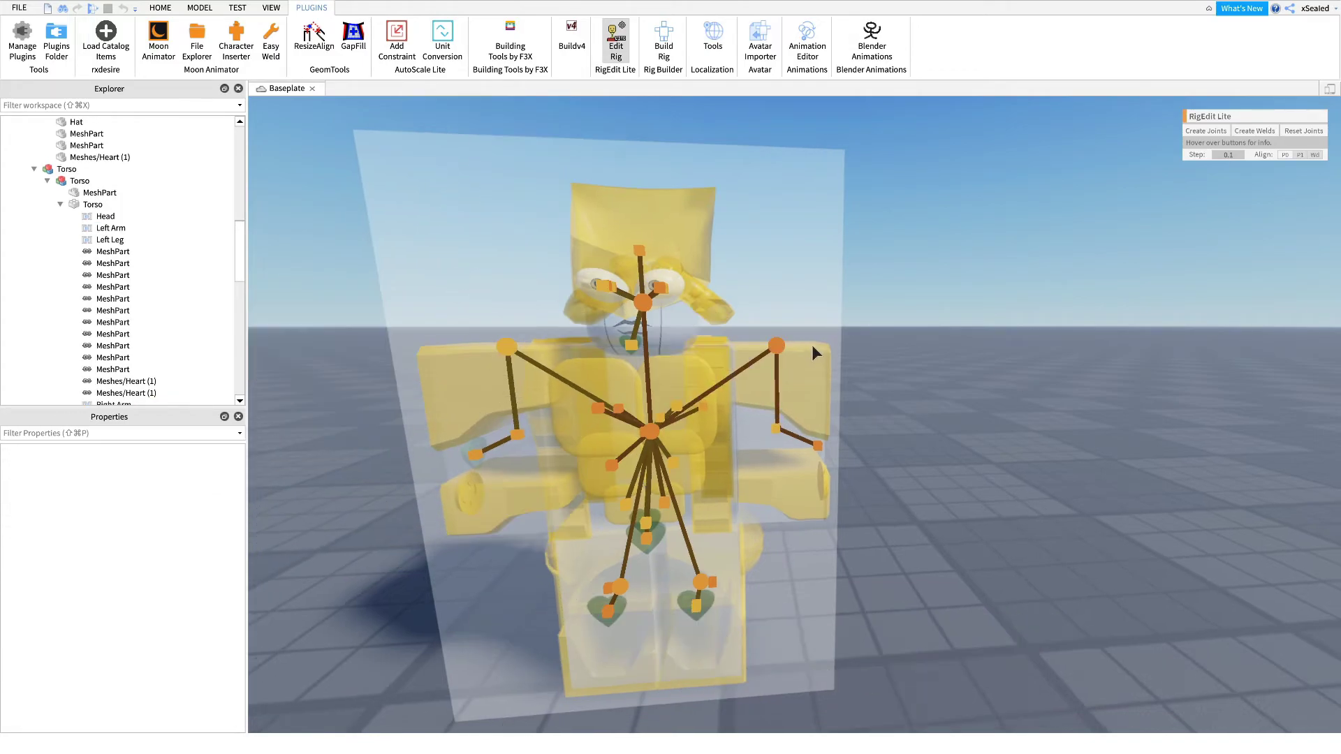
Step: Move the Left Arm joint and the Right Arm joint individually inward to the shoulders beside the torso
{"action": "left_click", "coordinate": [779, 351]}
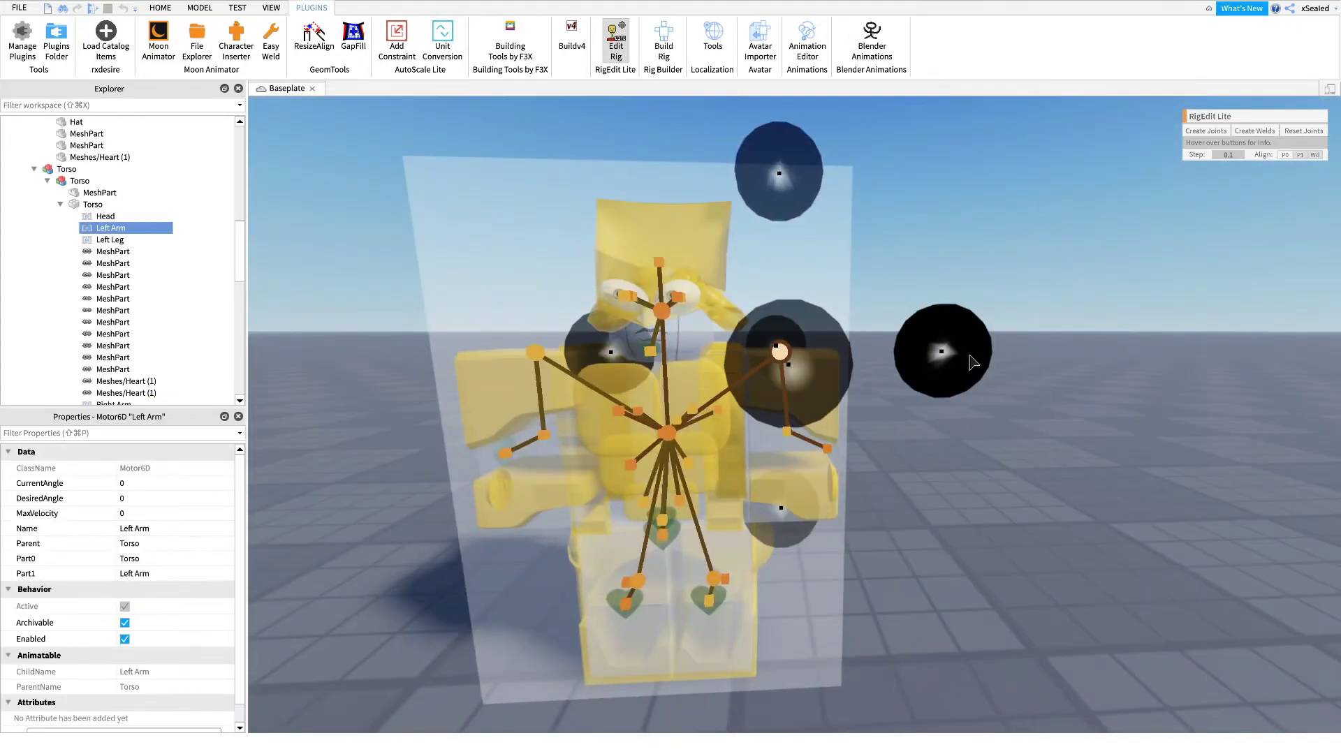
{"action": "left_click_drag", "start_coordinate": [970, 356], "coordinate": [931, 353]}
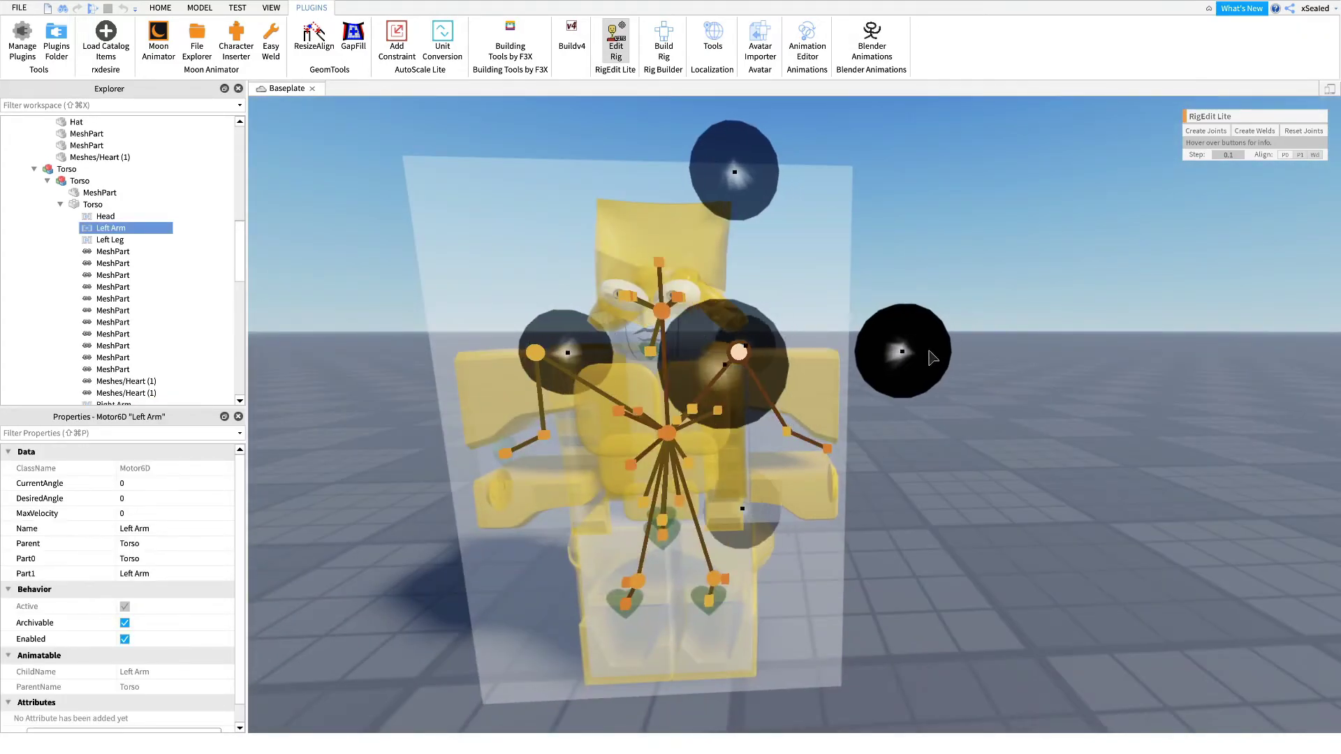
{"action": "left_click", "coordinate": [990, 362]}
{"action": "right_click_drag", "start_coordinate": [991, 363], "coordinate": [990, 363]}
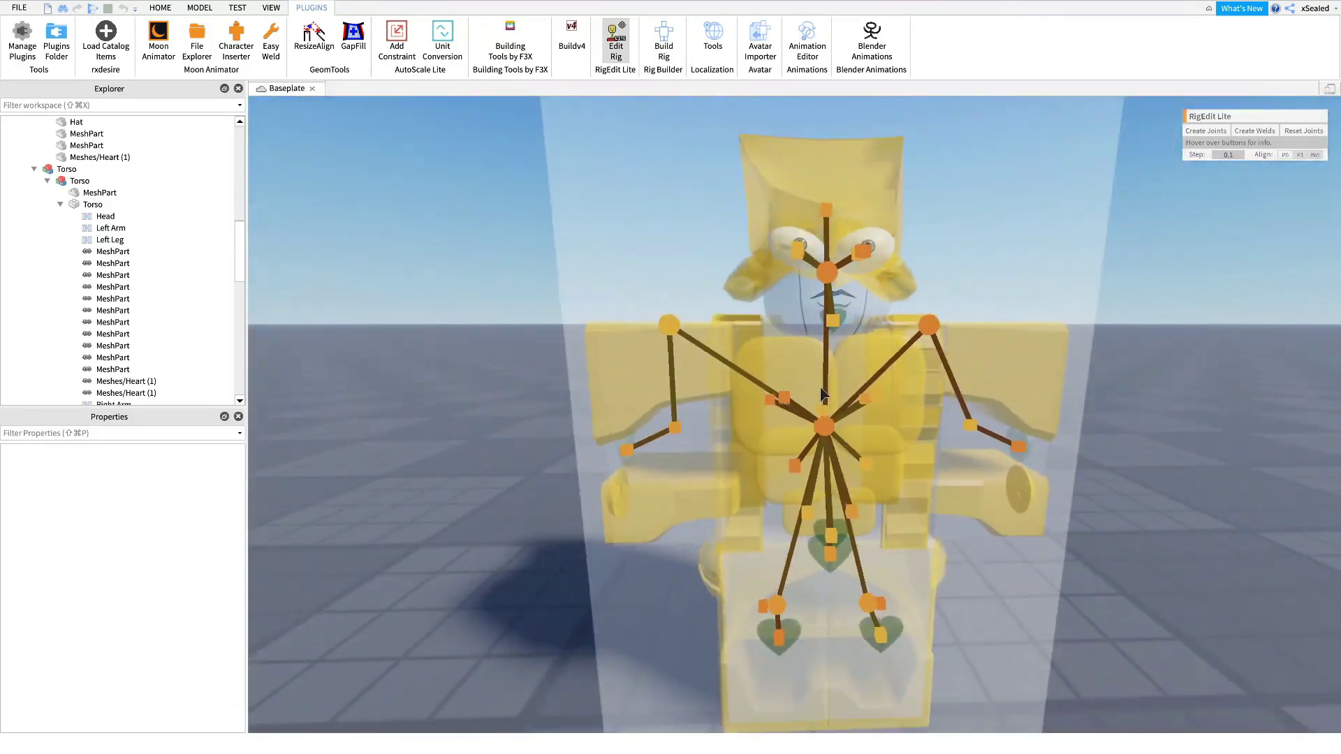
{"action": "left_click", "coordinate": [667, 323]}
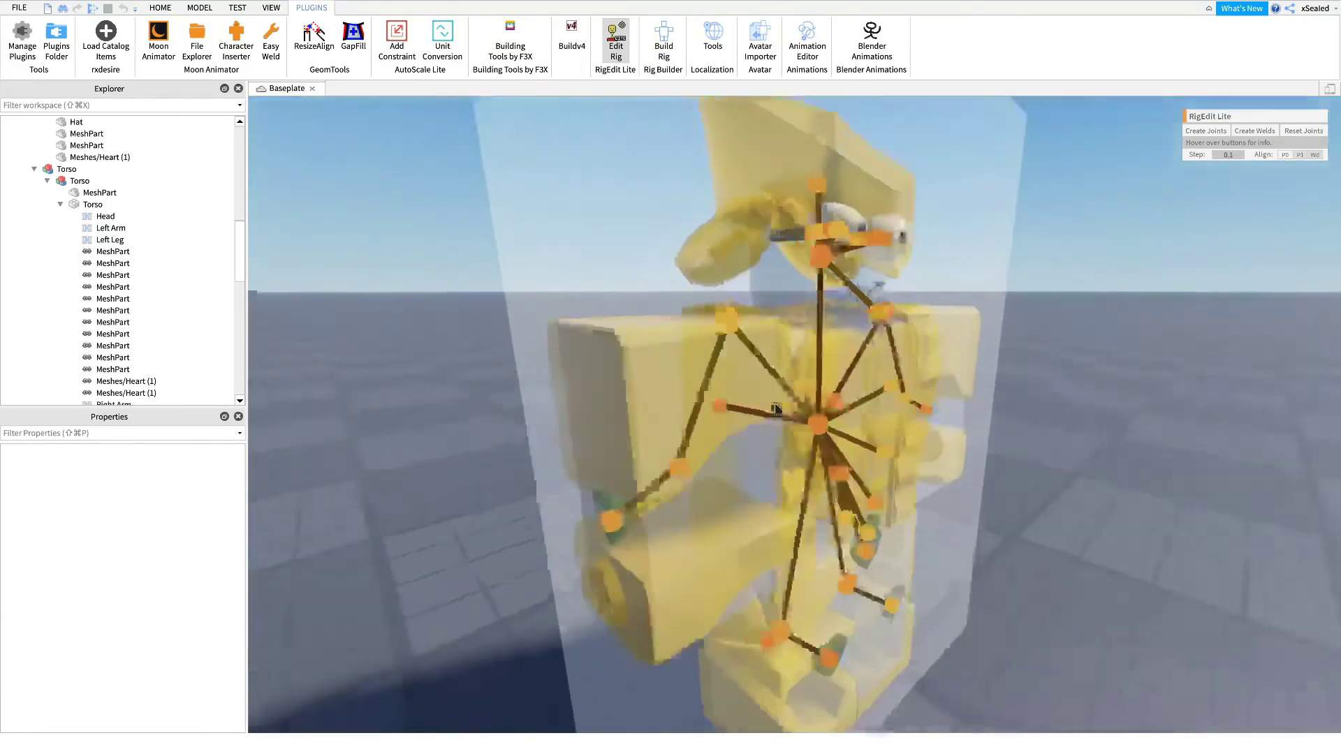
{"action": "right_click_drag", "start_coordinate": [775, 410], "coordinate": [719, 302]}
Step: Select the Head joint, lower it to the base of the neck and clear the selection
{"action": "left_click", "coordinate": [678, 296]}
{"action": "right_click_drag", "start_coordinate": [782, 360], "coordinate": [723, 175]}
{"action": "left_click_drag", "start_coordinate": [711, 119], "coordinate": [716, 174]}
{"action": "left_click", "coordinate": [1105, 452]}
Step: Select both the left and right leg joints, raise them together to hip height and clear the selection
{"action": "right_click_drag", "start_coordinate": [1105, 452], "coordinate": [974, 370]}
{"action": "scroll", "coordinate": [998, 436], "scroll_direction": "down", "scroll_amount": 3}
{"action": "scroll", "coordinate": [974, 370], "scroll_direction": "up", "scroll_amount": 3}
{"action": "left_click", "coordinate": [727, 590]}
{"action": "left_click", "coordinate": [857, 584], "text": "shift"}
{"action": "left_click_drag", "start_coordinate": [847, 317], "coordinate": [852, 182]}
{"action": "key", "text": "q"}
{"action": "key", "text": "e"}
{"action": "left_click", "coordinate": [1226, 587]}
{"action": "scroll", "coordinate": [1226, 587], "scroll_direction": "down", "scroll_amount": 6}
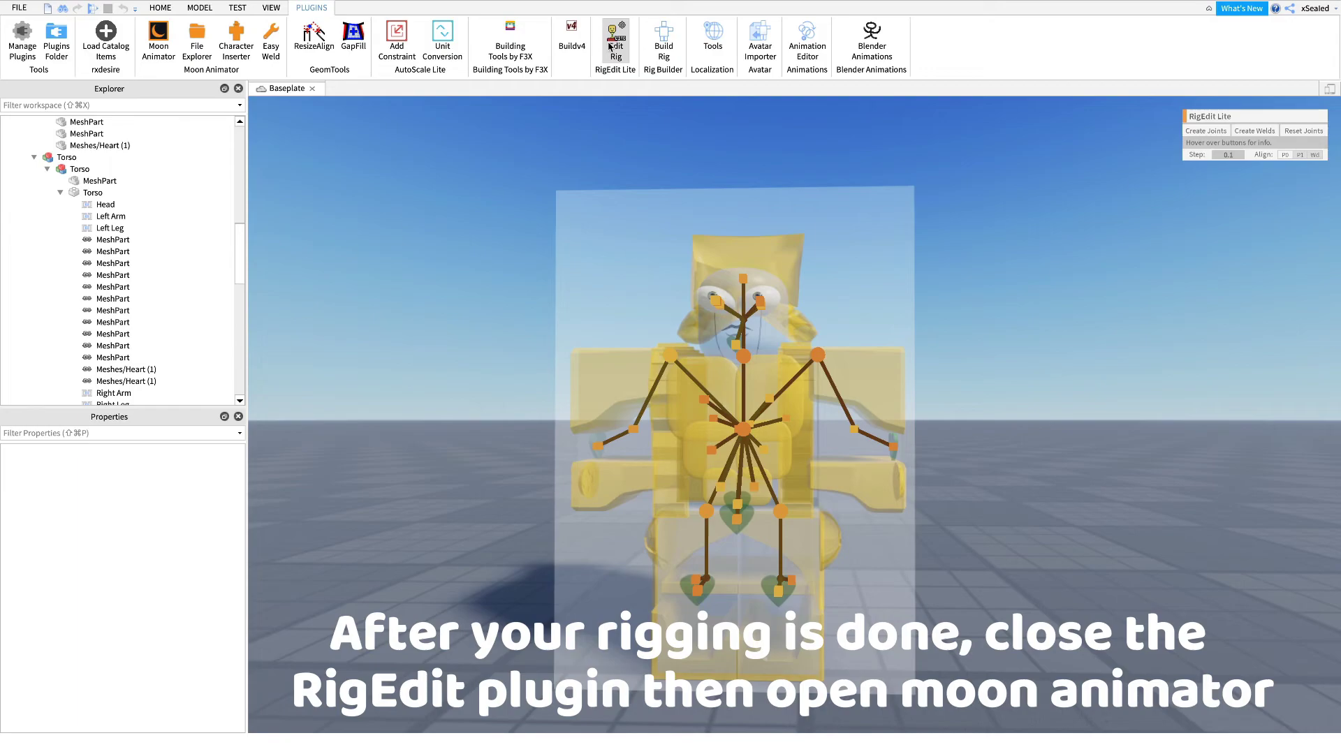
Step: Close RigEdit Lite, reopen the Za Warudo animation file in Moon Animator and close the file list
{"action": "left_click", "coordinate": [610, 47]}
{"action": "left_click", "coordinate": [205, 43]}
{"action": "left_click", "coordinate": [969, 225]}
{"action": "left_click", "coordinate": [1141, 206]}
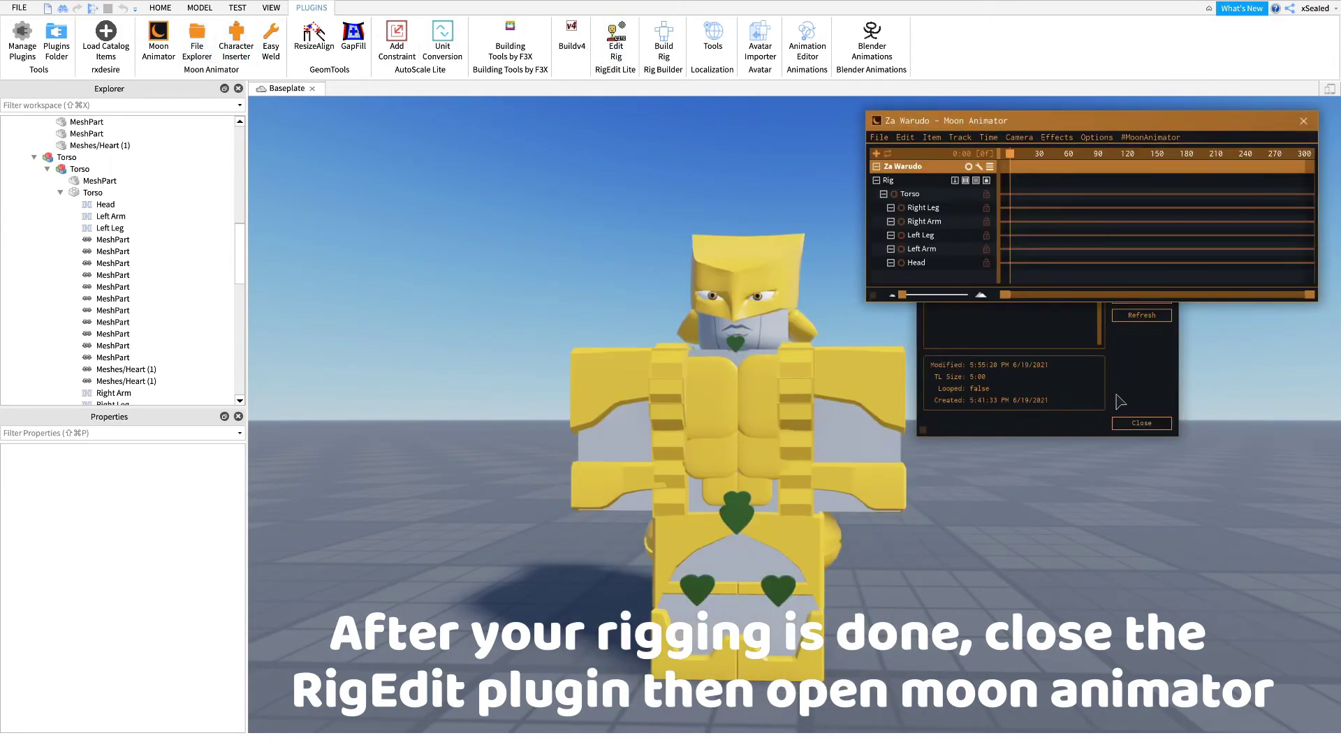
{"action": "left_click", "coordinate": [1129, 433]}
{"action": "left_click", "coordinate": [1141, 425]}
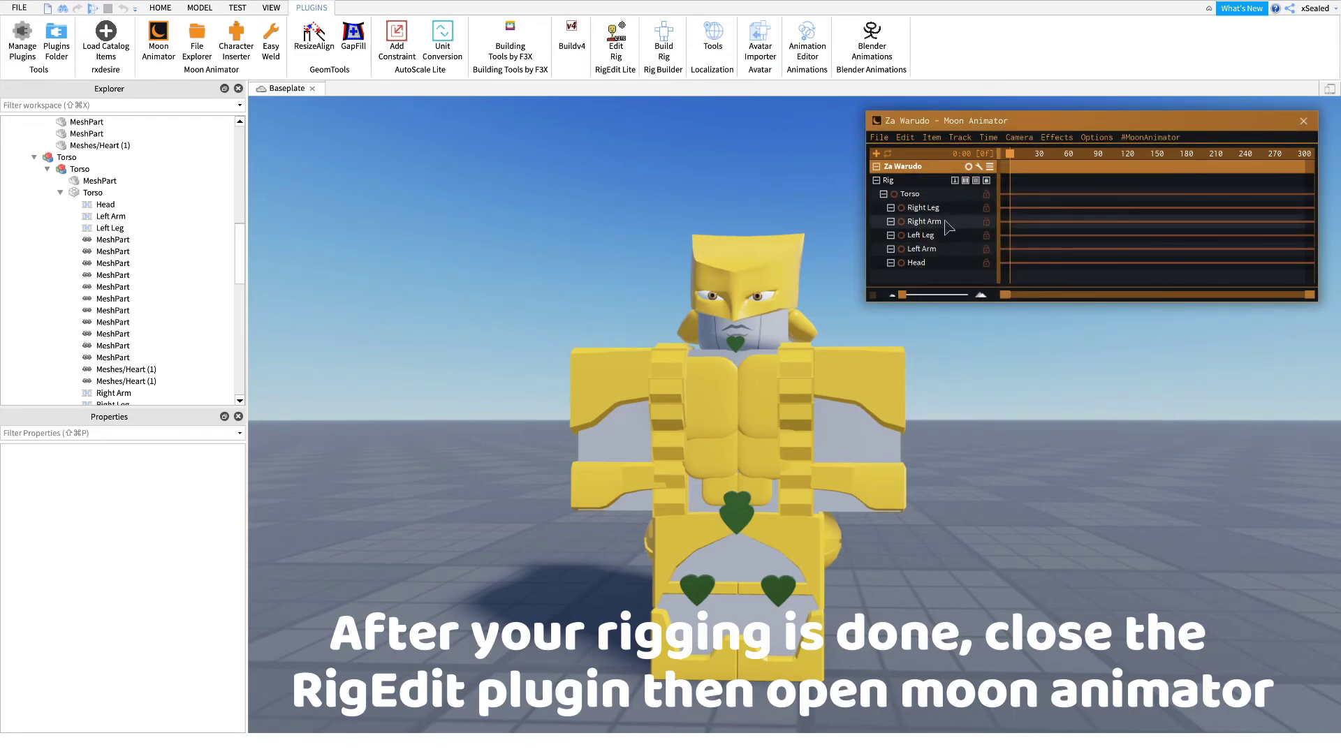
Step: Select the rig's Right Arm and rotate it to test the repositioned shoulder pivot
{"action": "left_click", "coordinate": [944, 222]}
{"action": "scroll", "coordinate": [733, 273], "scroll_direction": "up", "scroll_amount": 1}
{"action": "left_click_drag", "start_coordinate": [661, 142], "coordinate": [871, 257]}
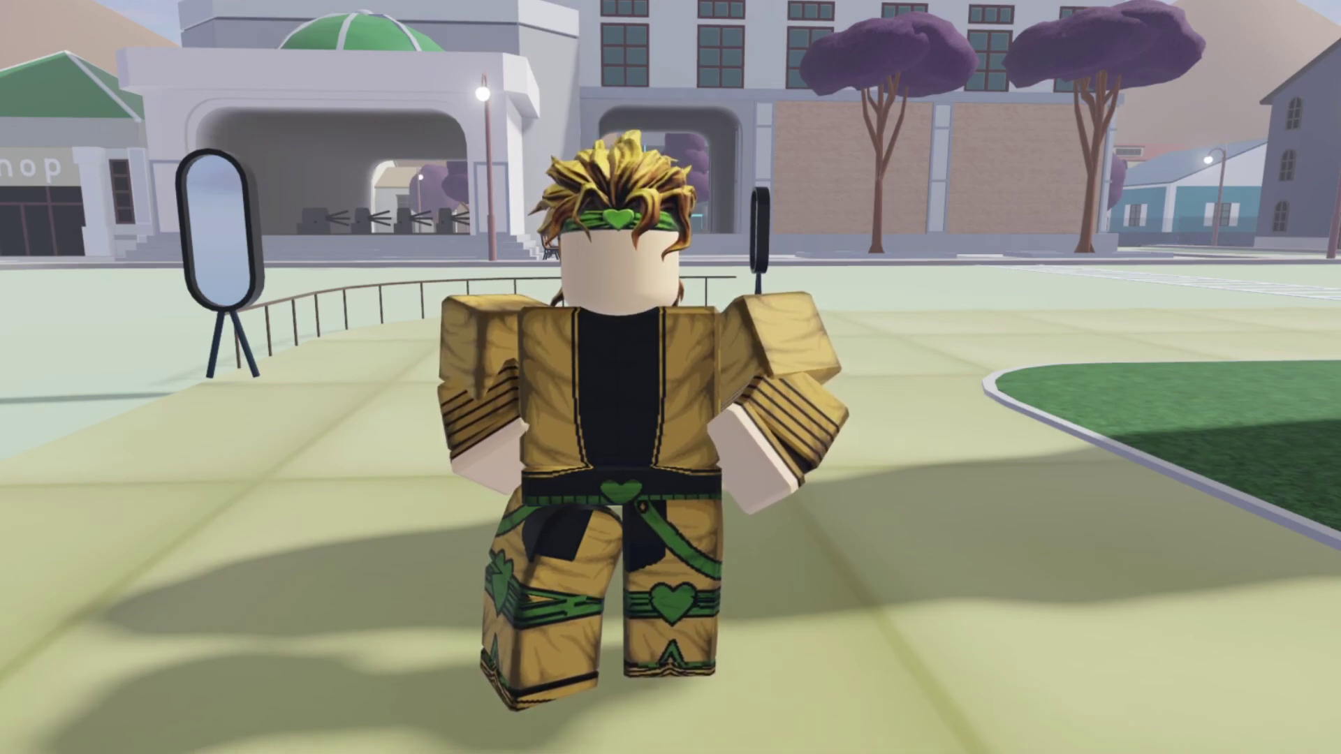
{"action": "key", "text": "q"}
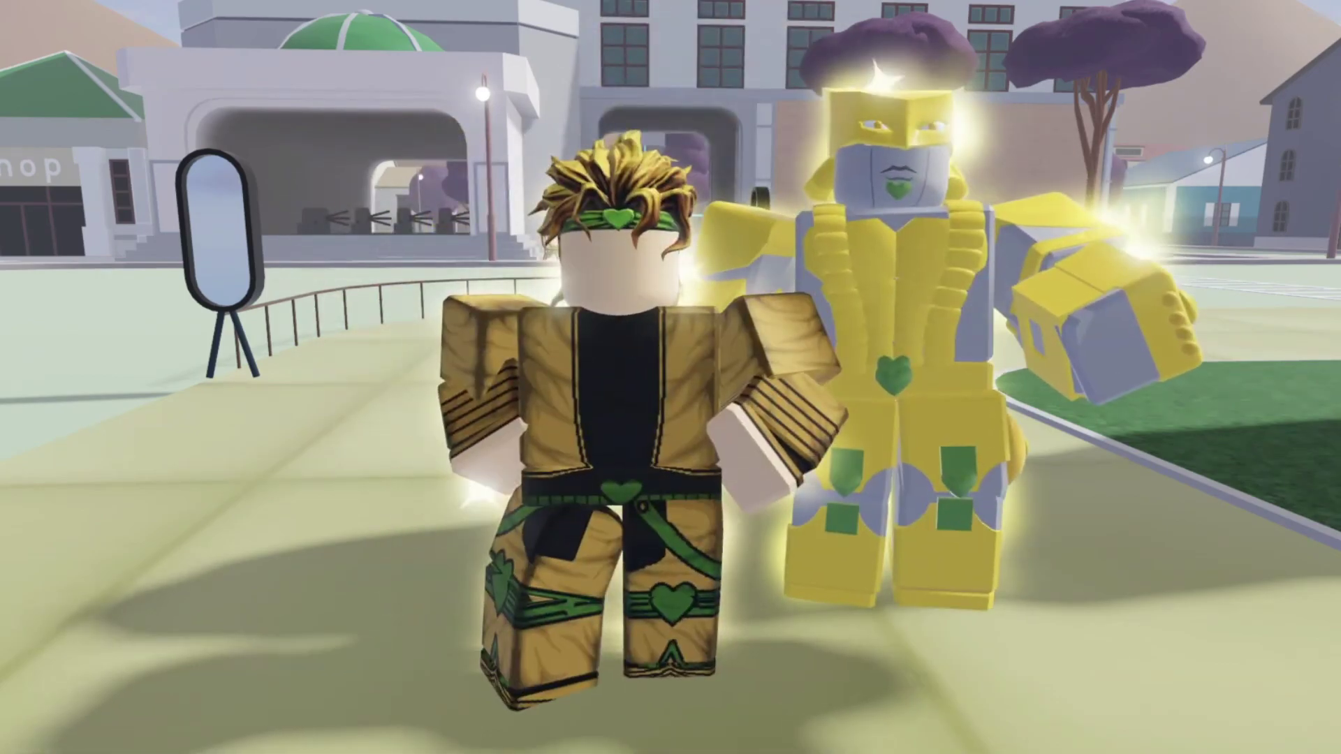